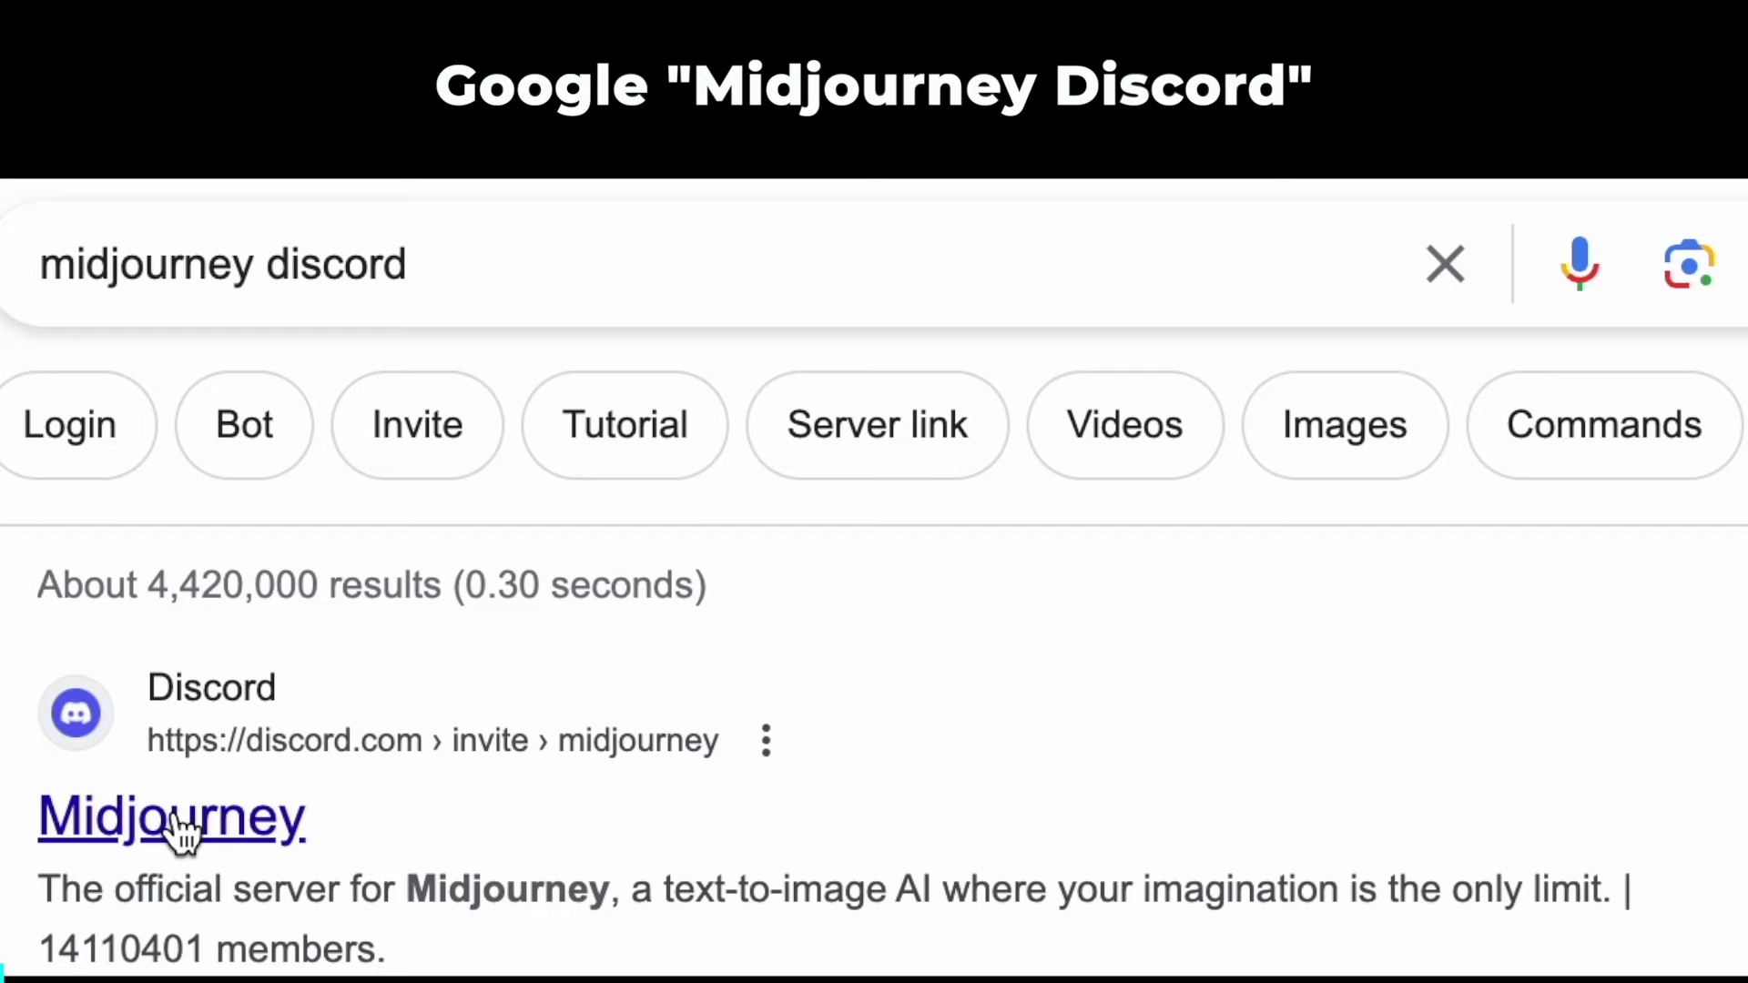
# Step: Join the Midjourney server, open the newbies-30 channel and start an /imagine prompt
pyautogui.click(176, 817)
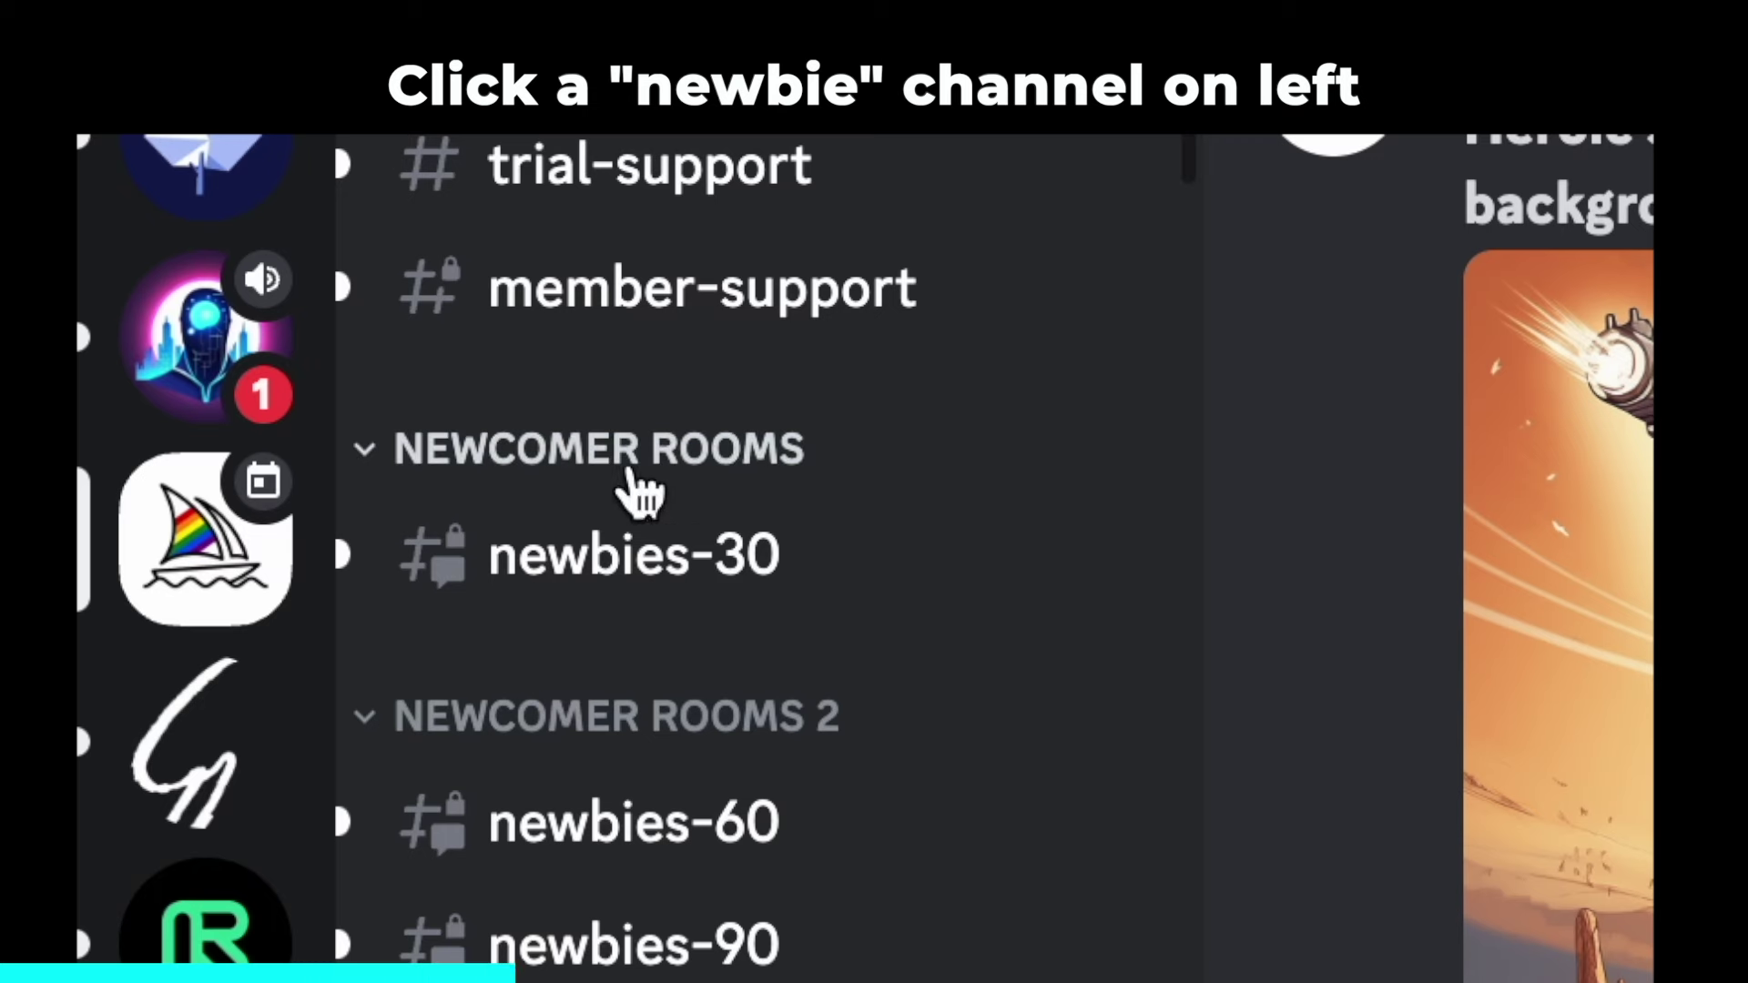
pyautogui.click(587, 569)
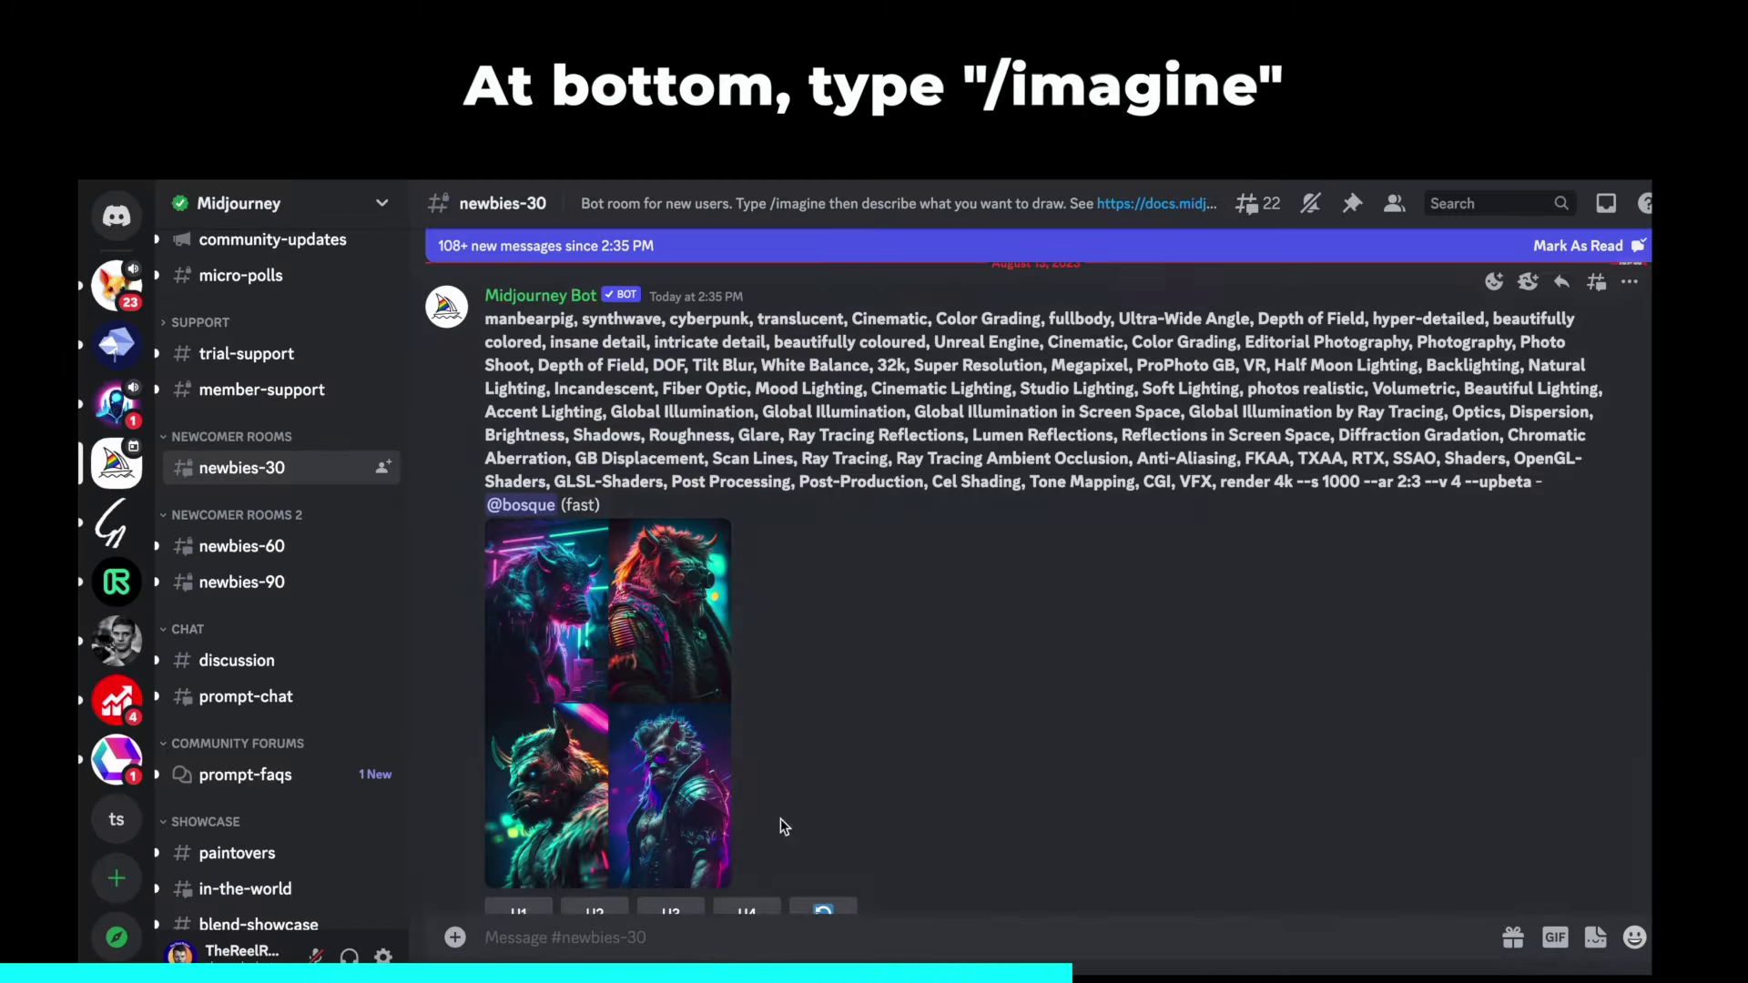
pyautogui.write('/imag')
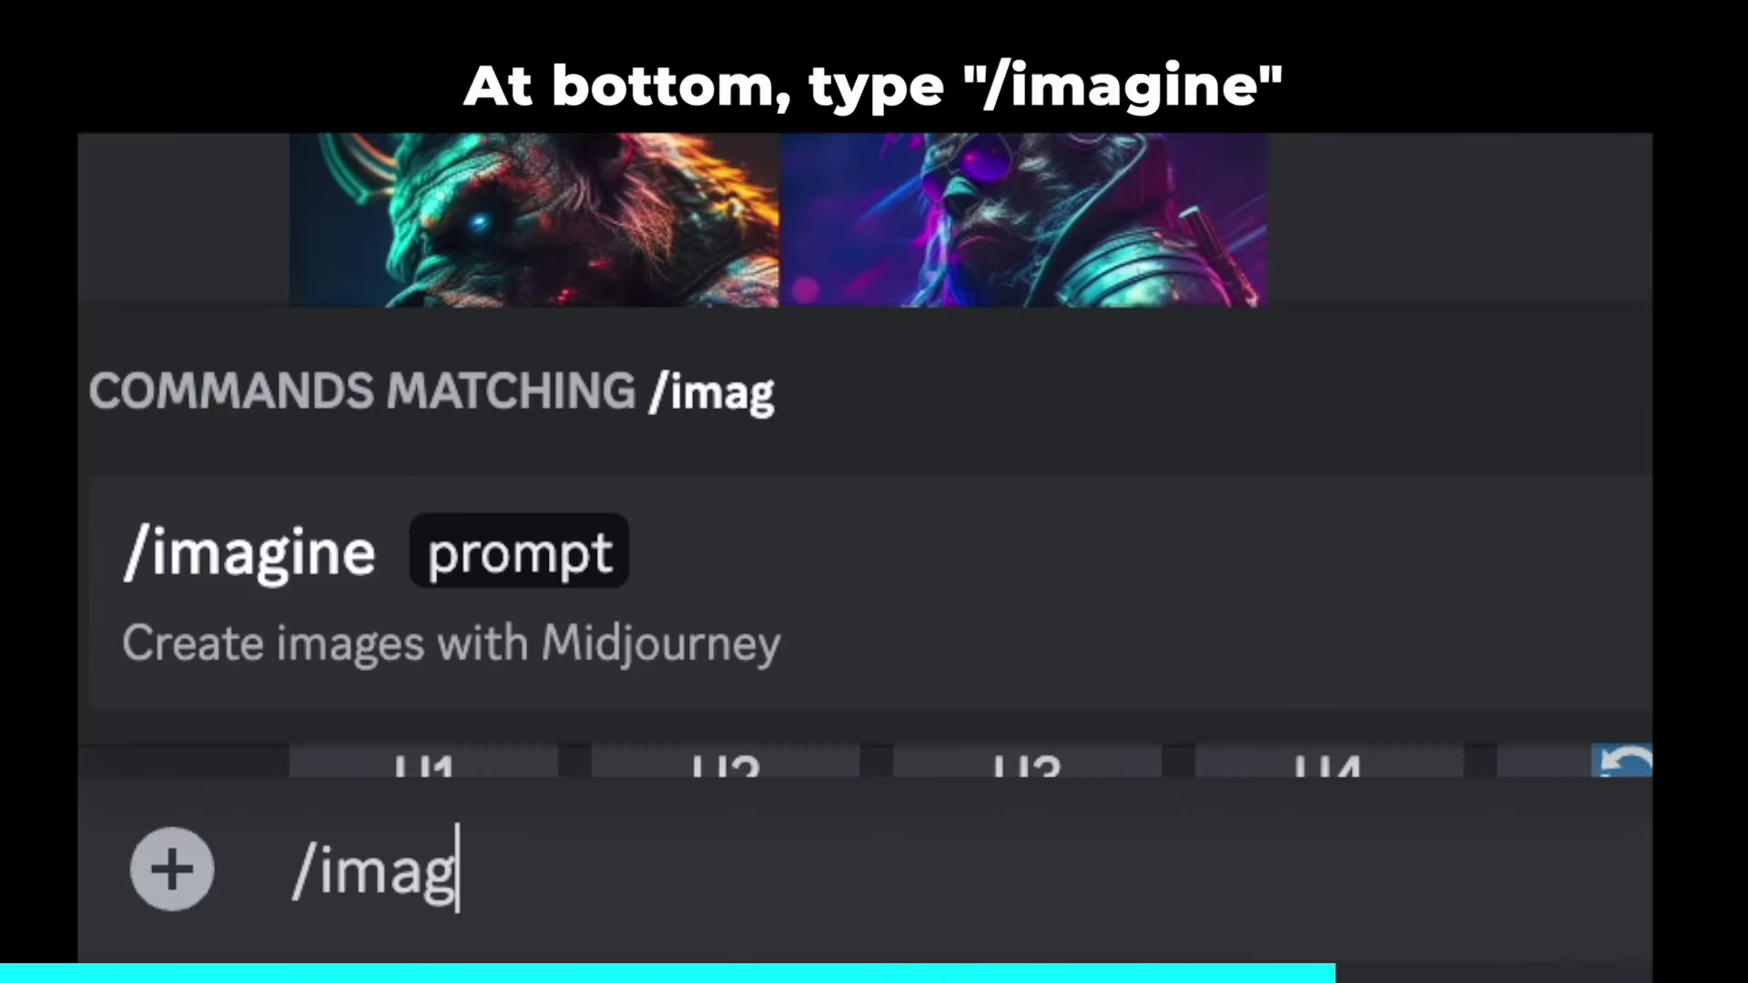
pyautogui.write('ine')
pyautogui.click(1210, 634)
pyautogui.write('write your prompt here')
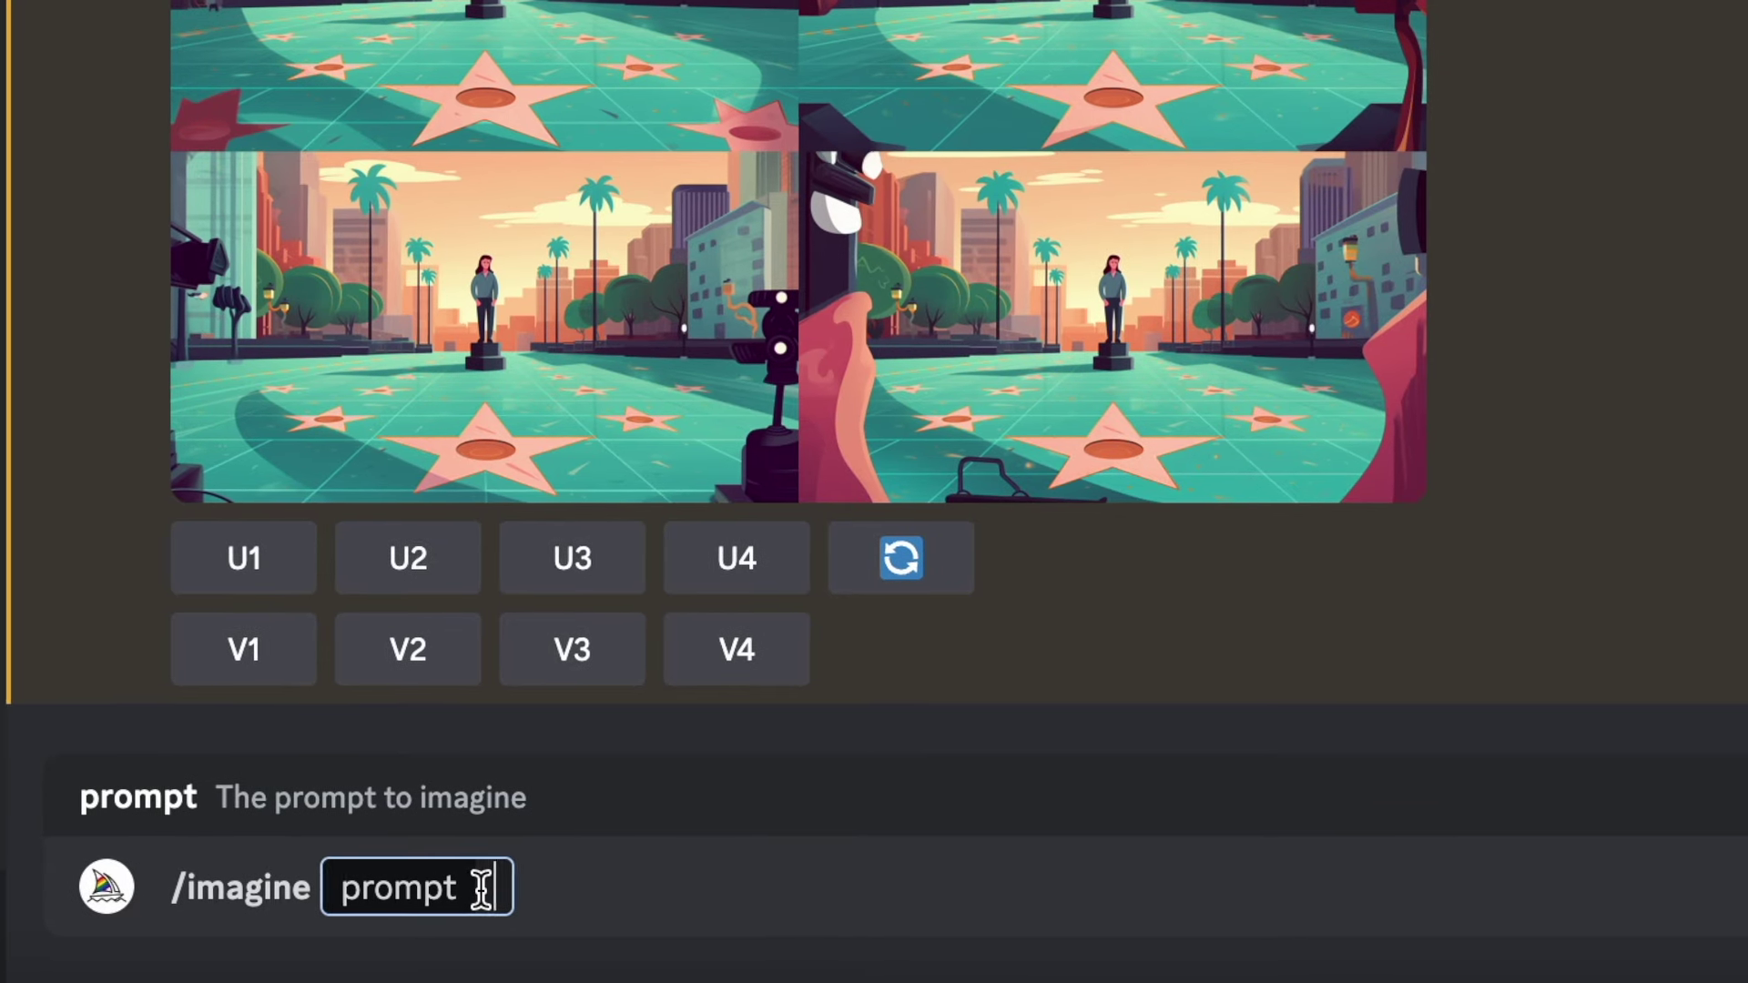
# Step: Prompt 'a friendly looking woman in an office, animated explainer video style, 2d animation --ar 16:9'
pyautogui.write('a friendly looking woman in an office, in the s')
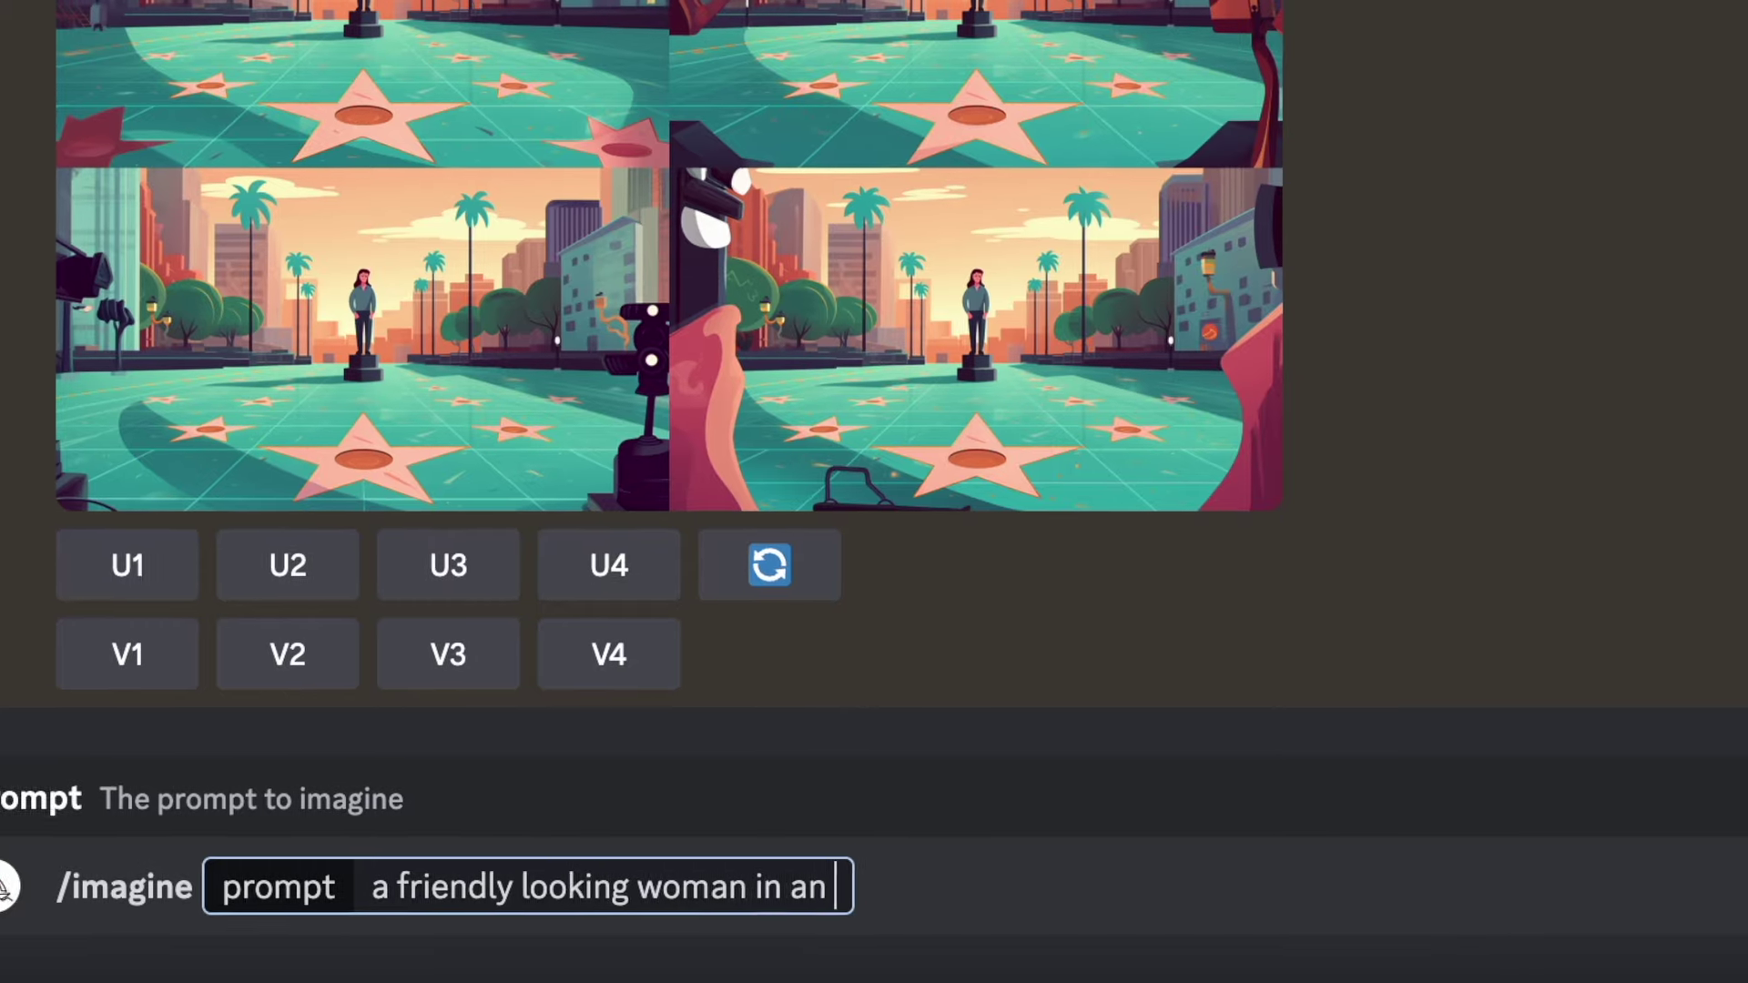
pyautogui.write('tyle of an animated explainer video, 2d animation --ar ')
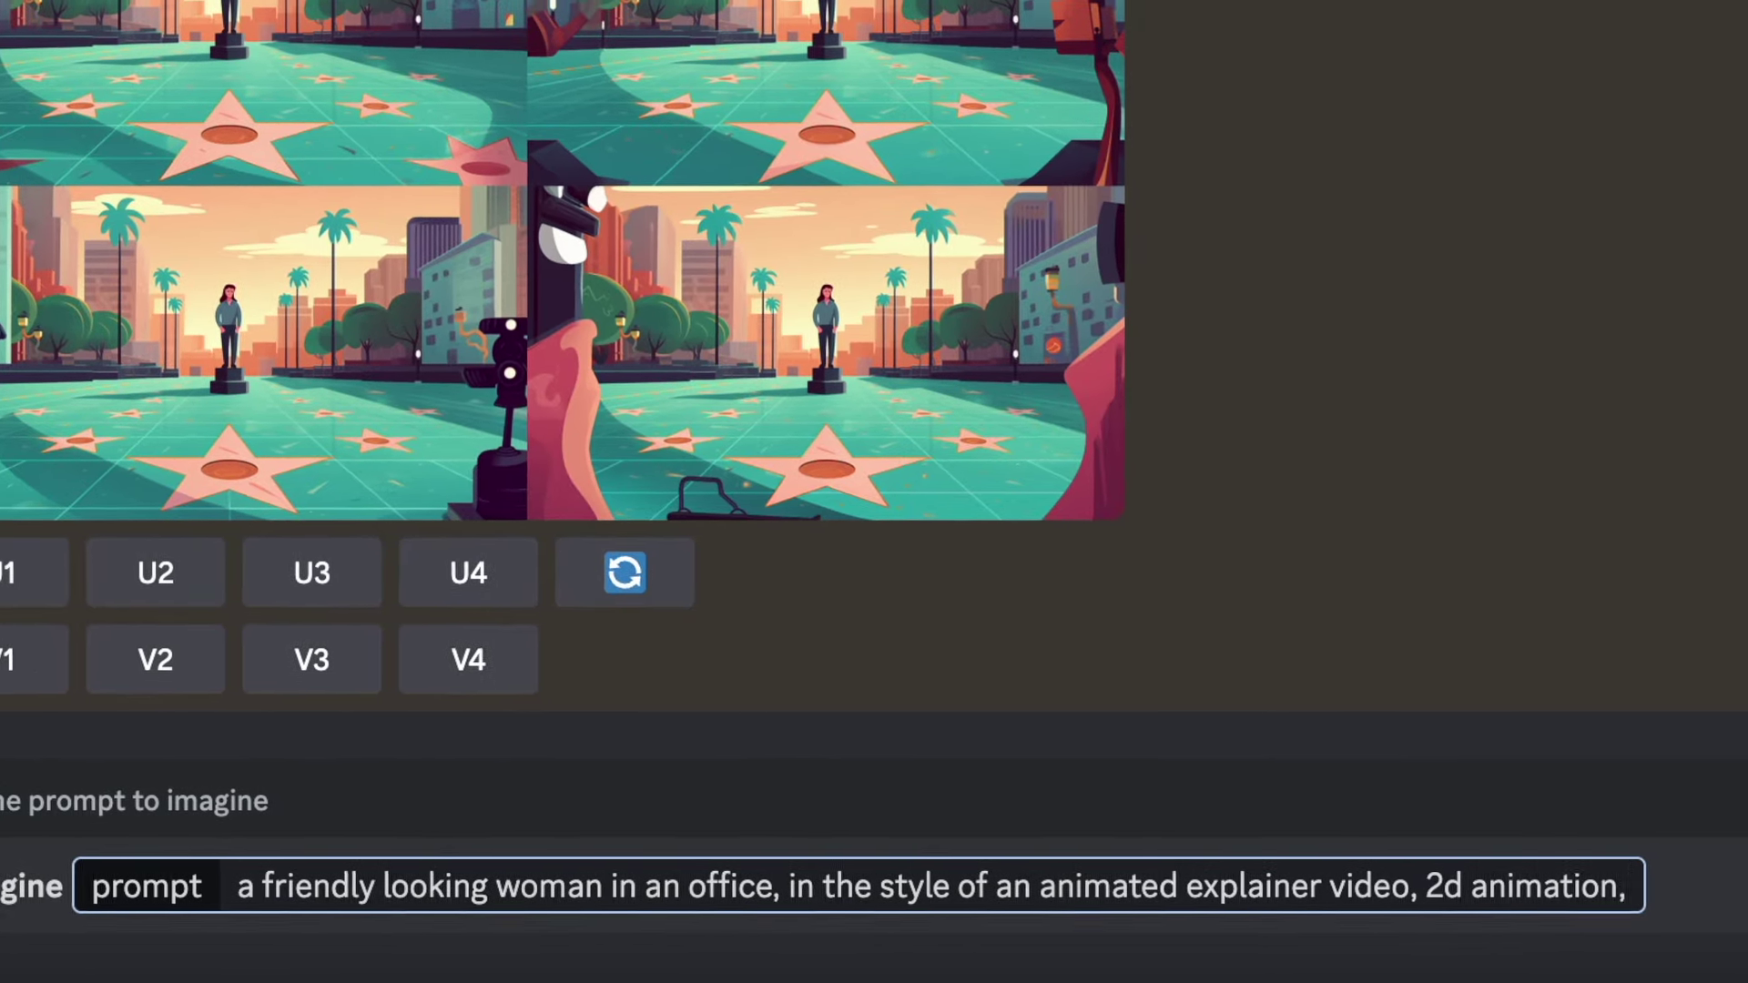
pyautogui.write('16:9')
pyautogui.press('Return')
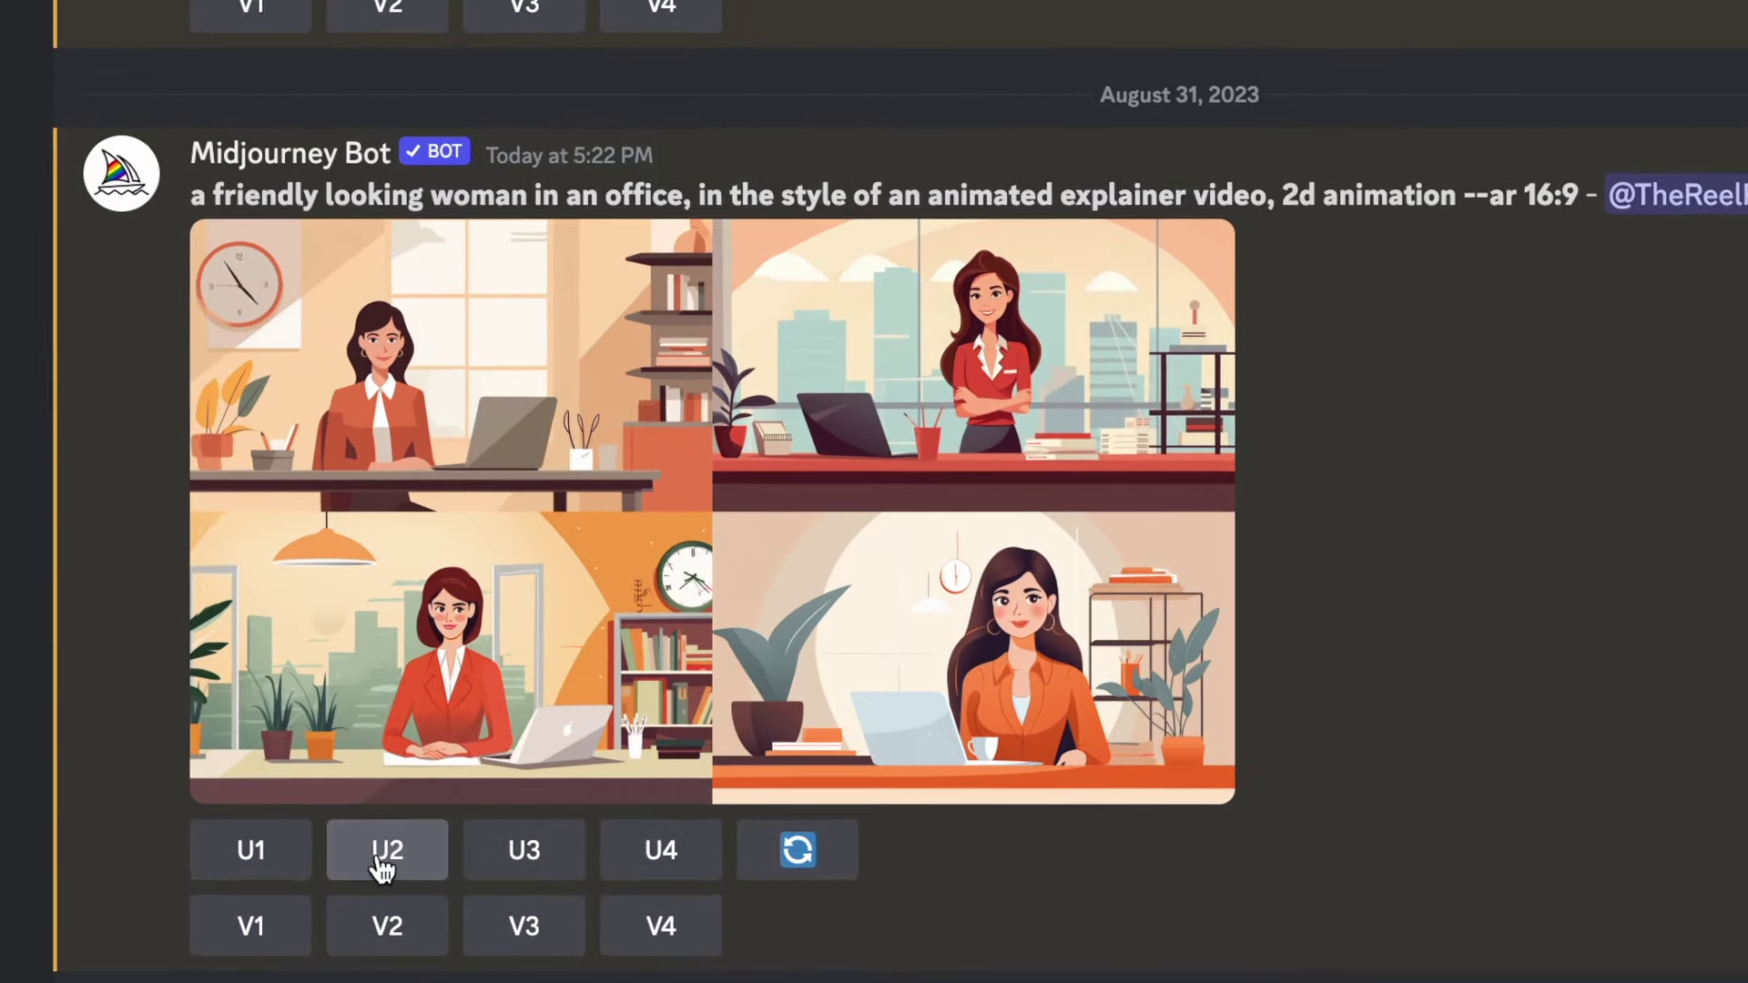
# Step: Upscale image U2 and save the upscaled office-woman picture to the computer
pyautogui.click(392, 852)
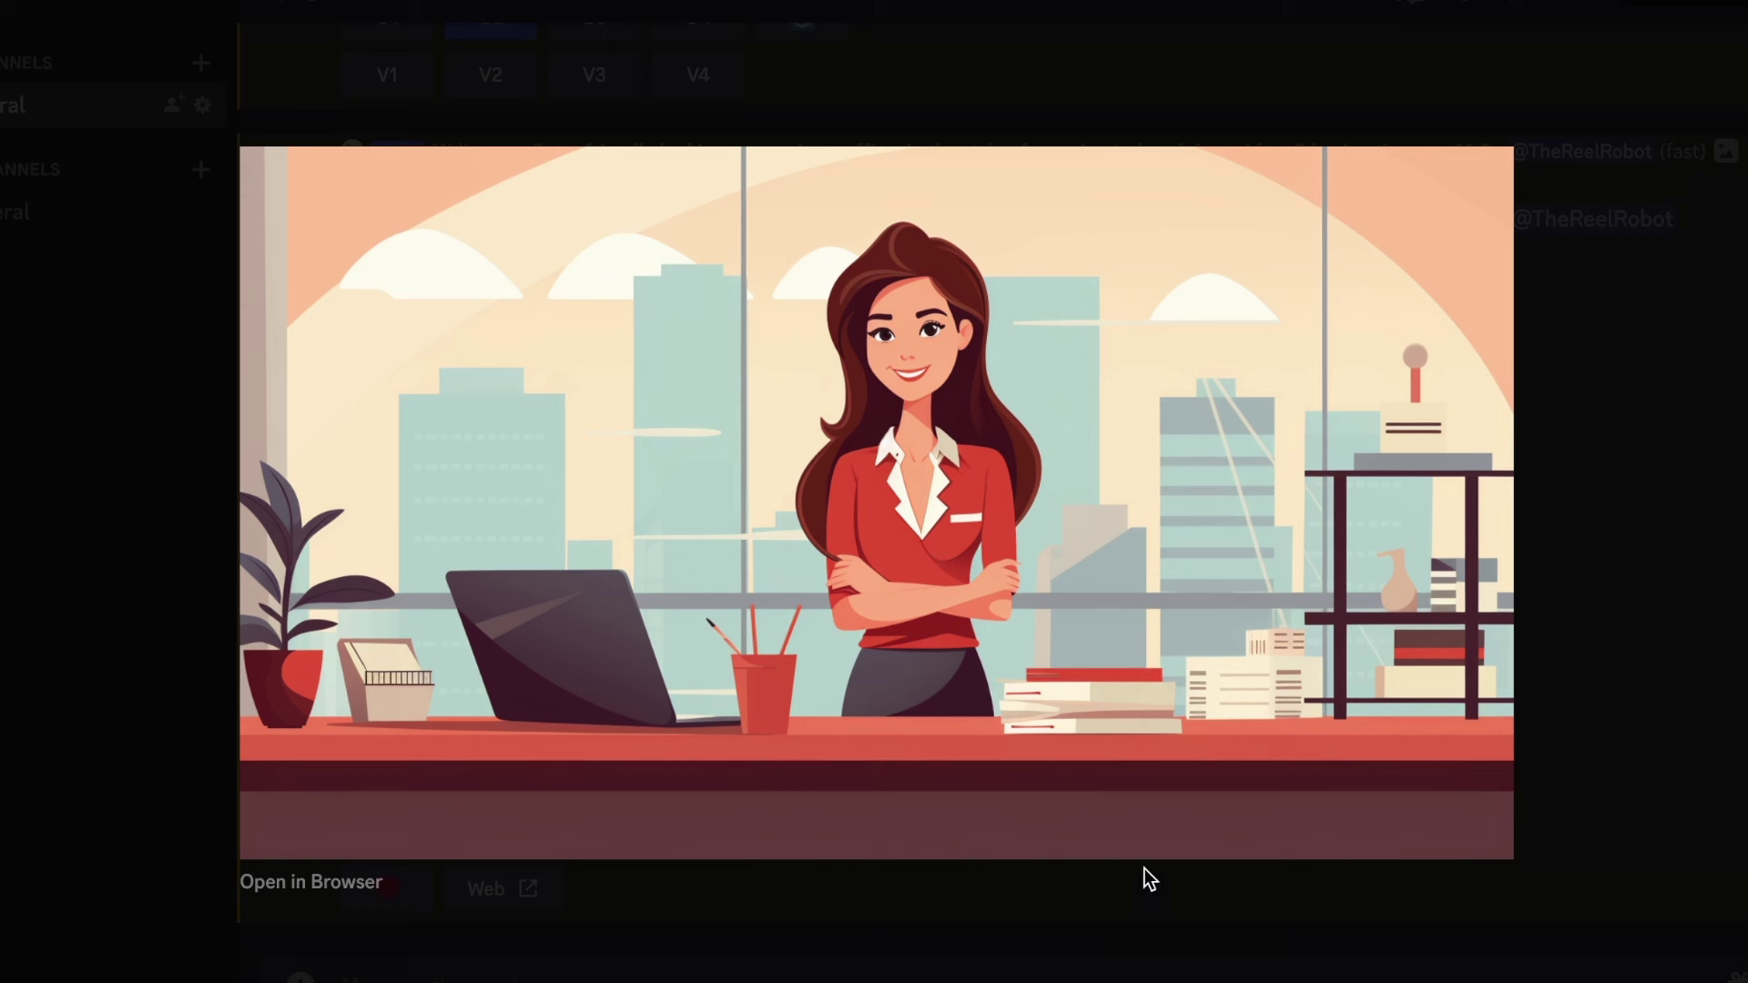
pyautogui.rightClick(844, 424)
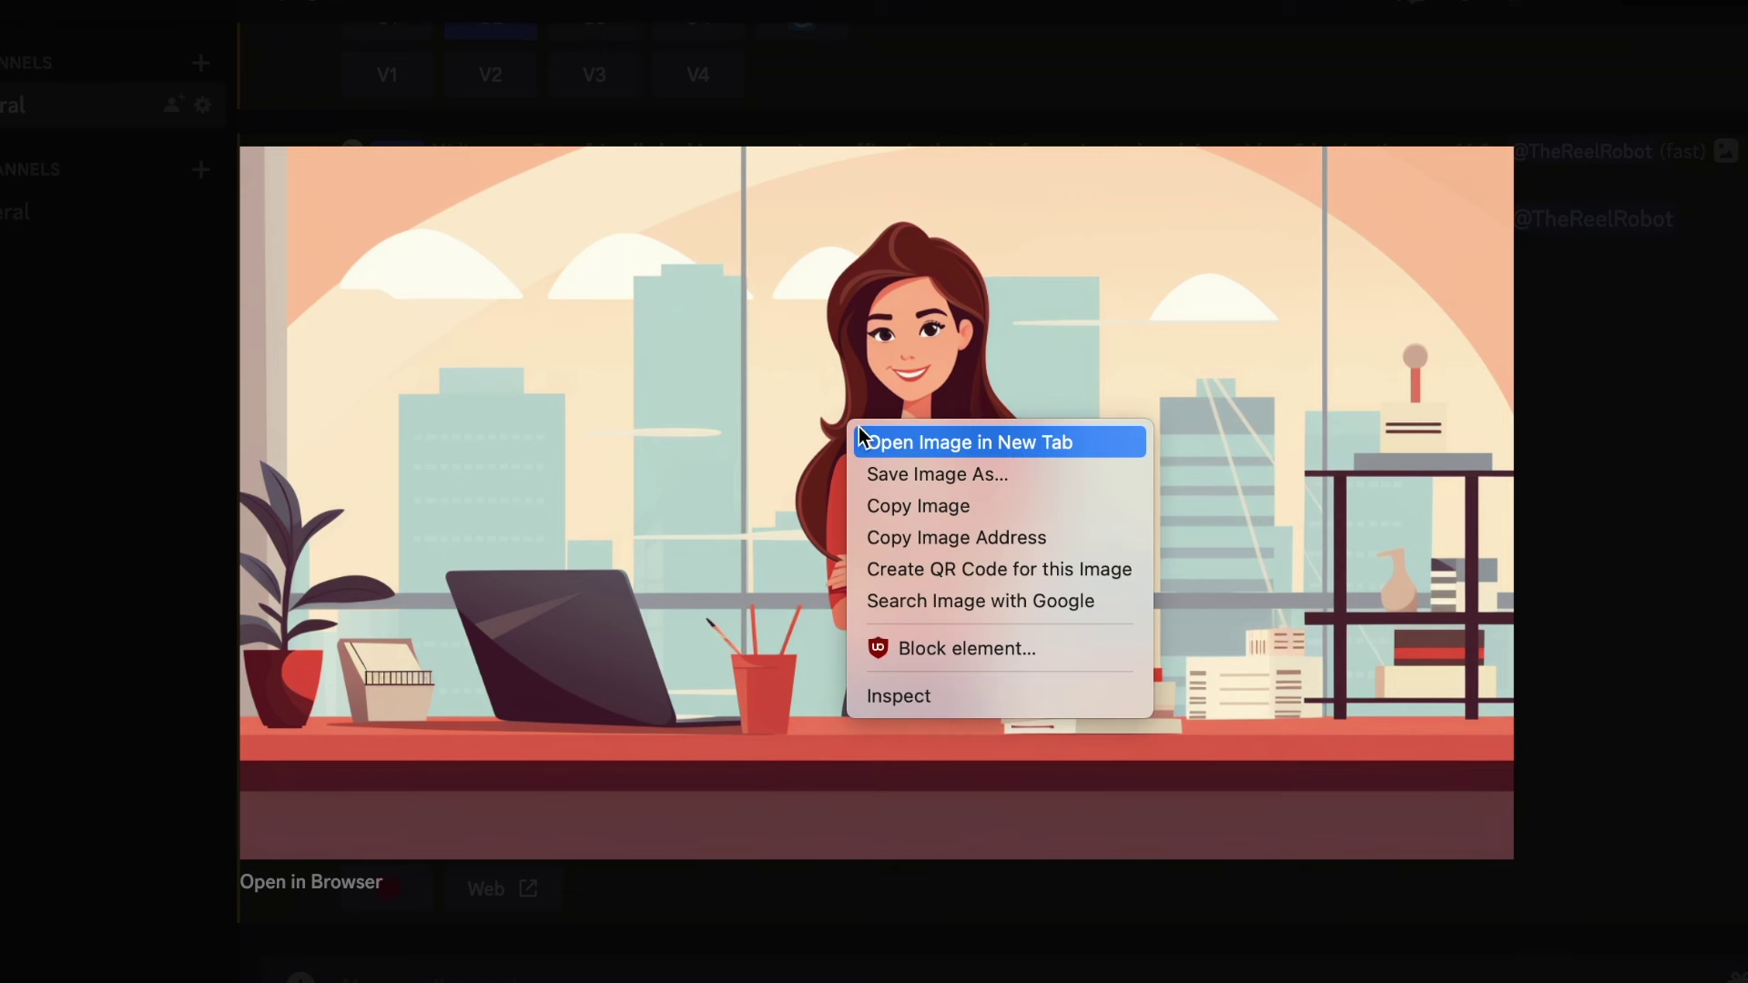
pyautogui.click(954, 475)
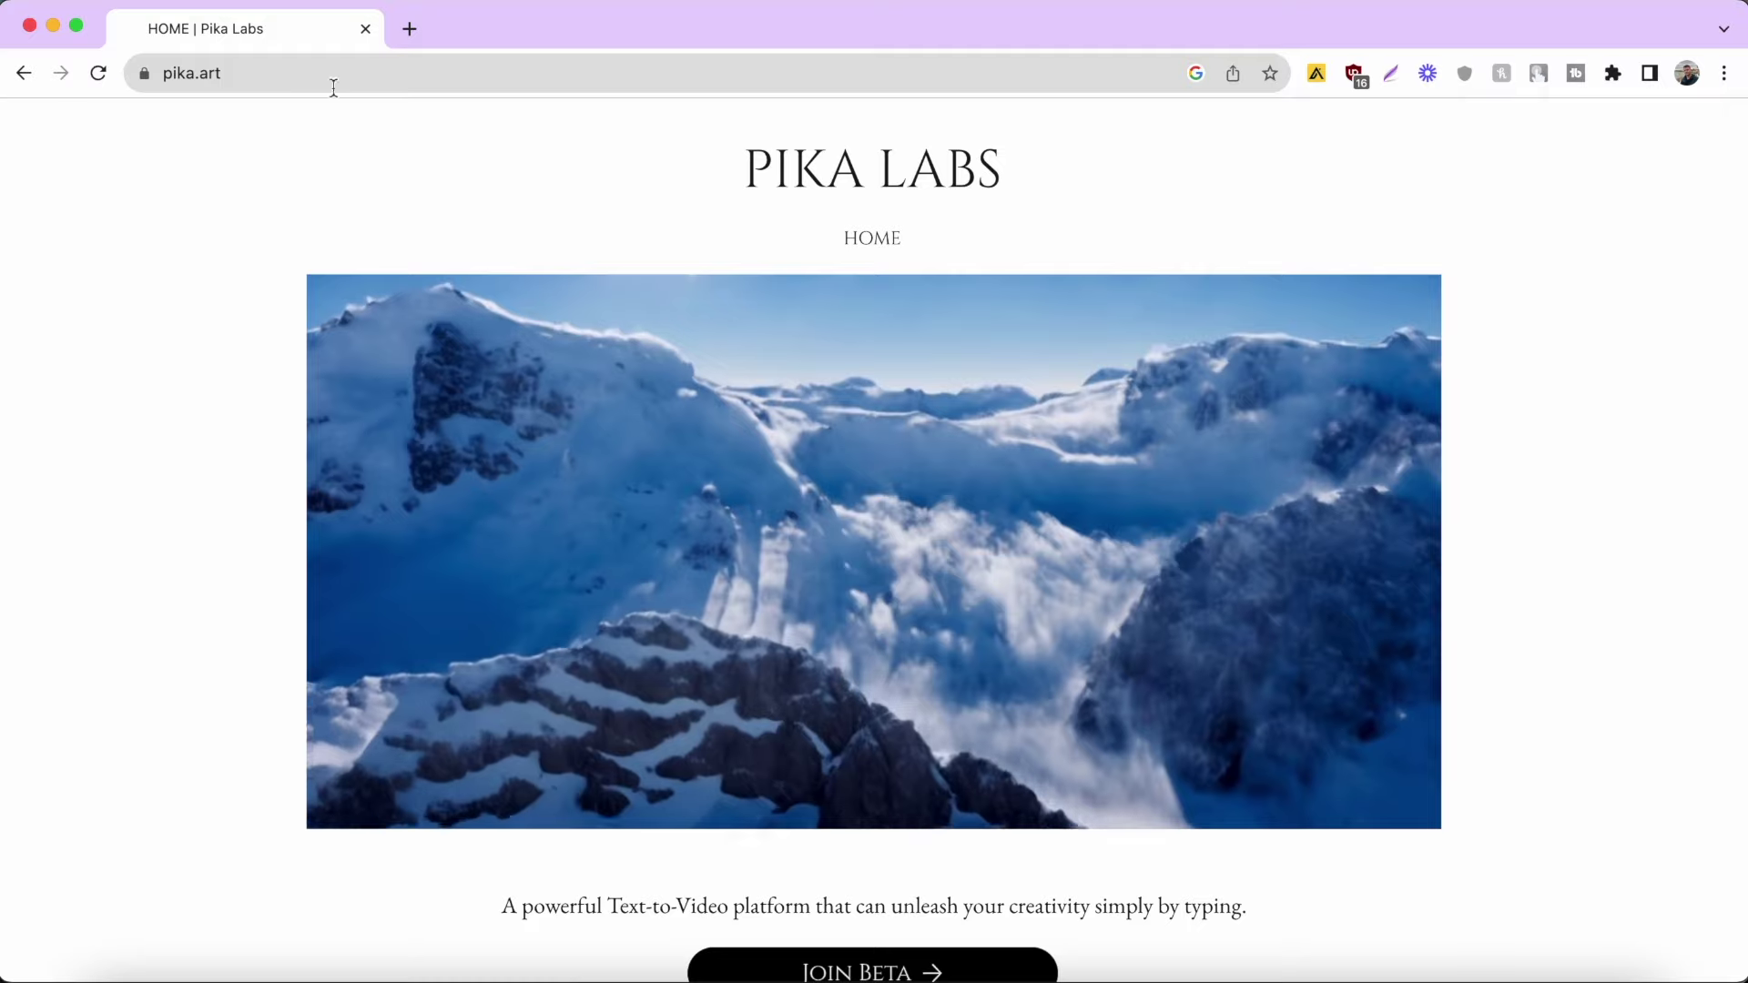
# Step: Send Pika Labs a create request with prompt 'a woman' and the saved office-woman image attached
pyautogui.click(331, 86)
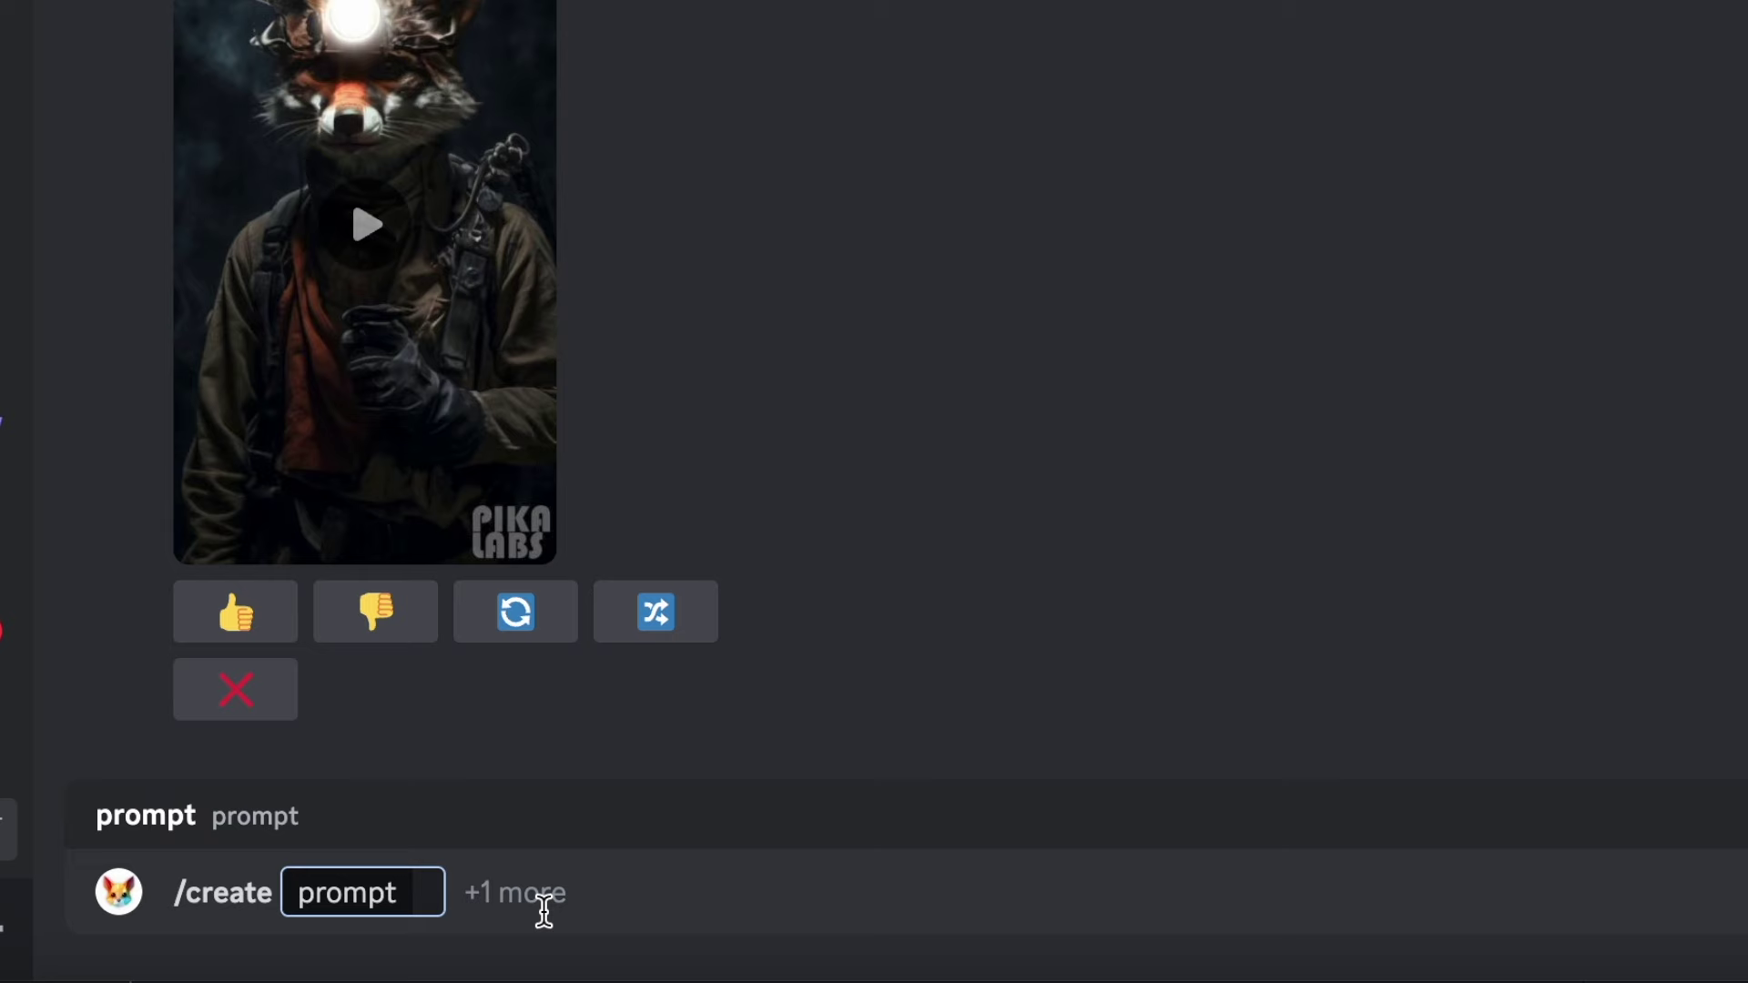
pyautogui.write('a woman')
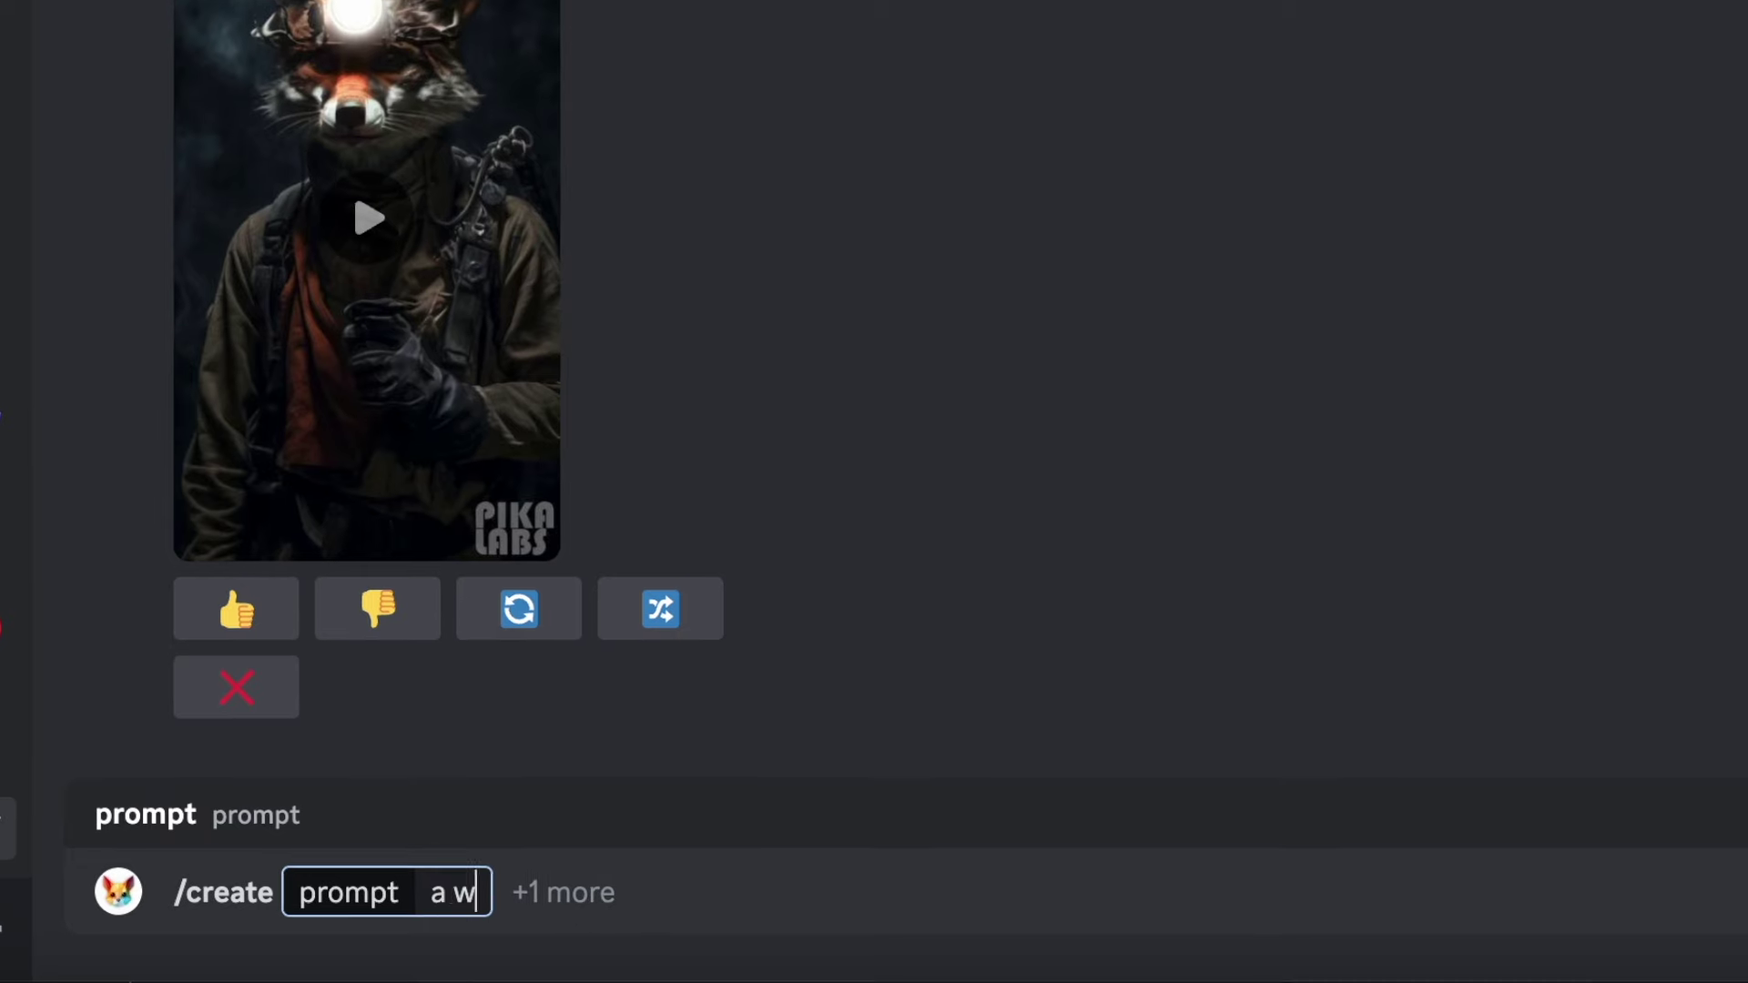
pyautogui.click(644, 892)
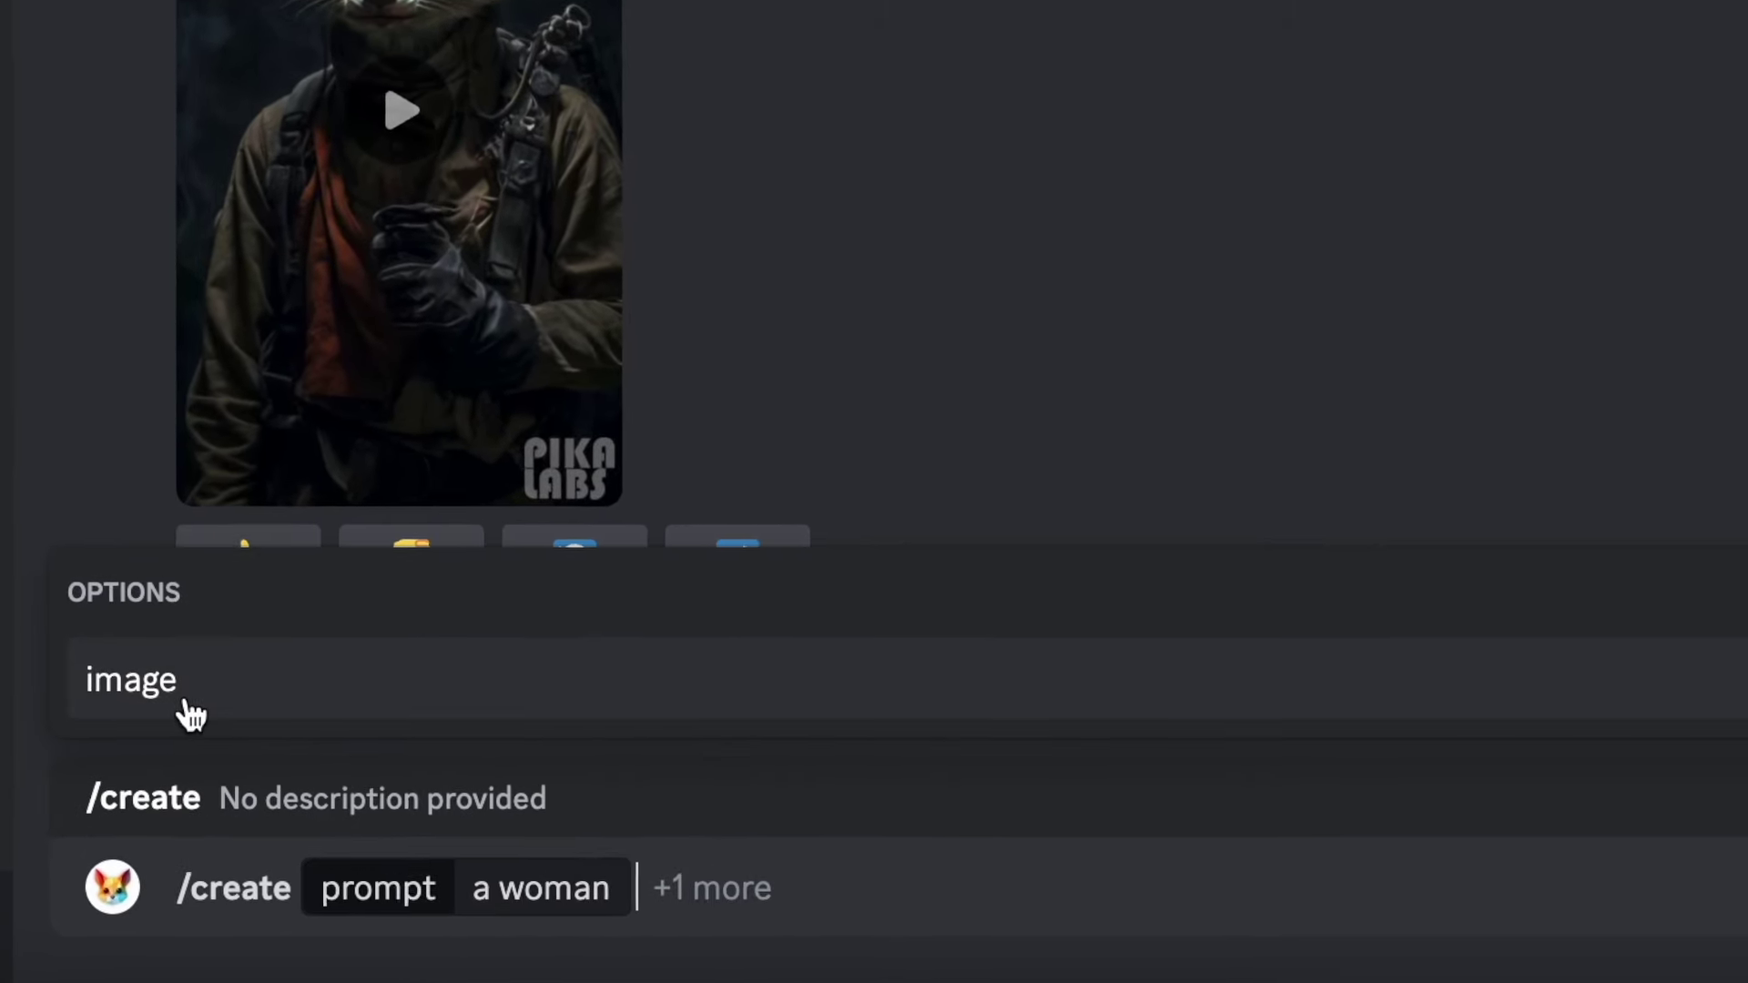
pyautogui.click(183, 710)
pyautogui.moveTo(1548, 510); pyautogui.dragTo(499, 492)
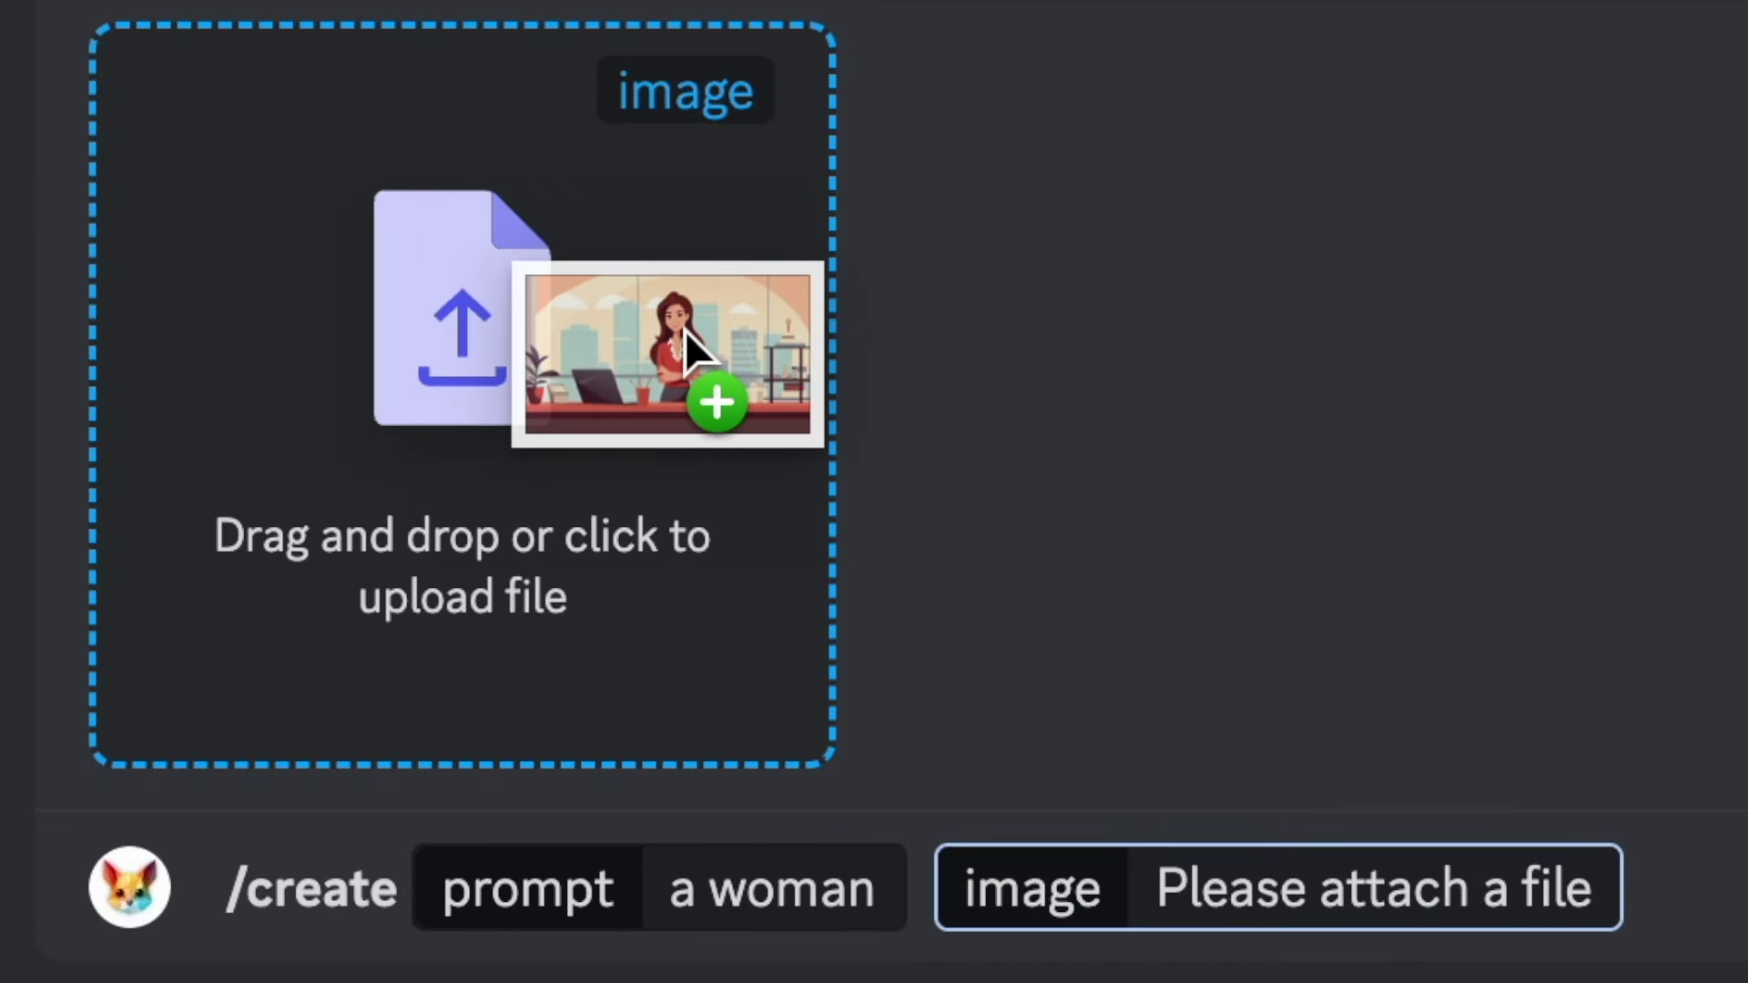
pyautogui.moveTo(685, 330); pyautogui.dragTo(687, 332)
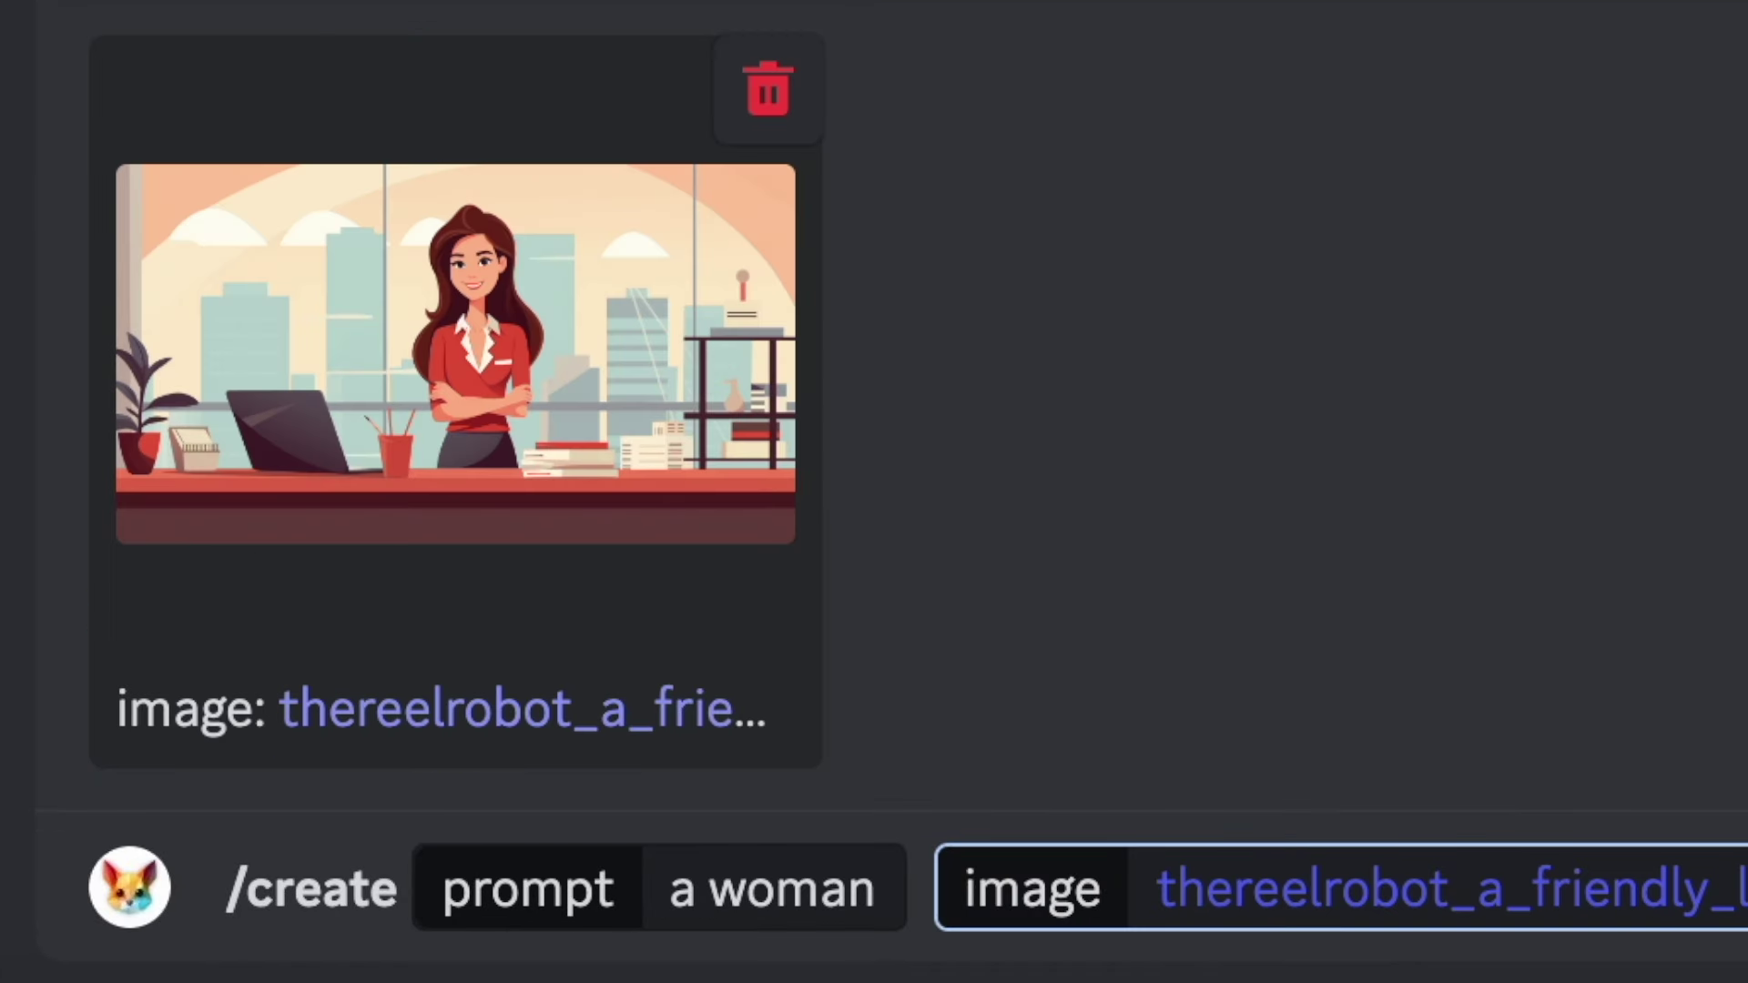
pyautogui.click(845, 924)
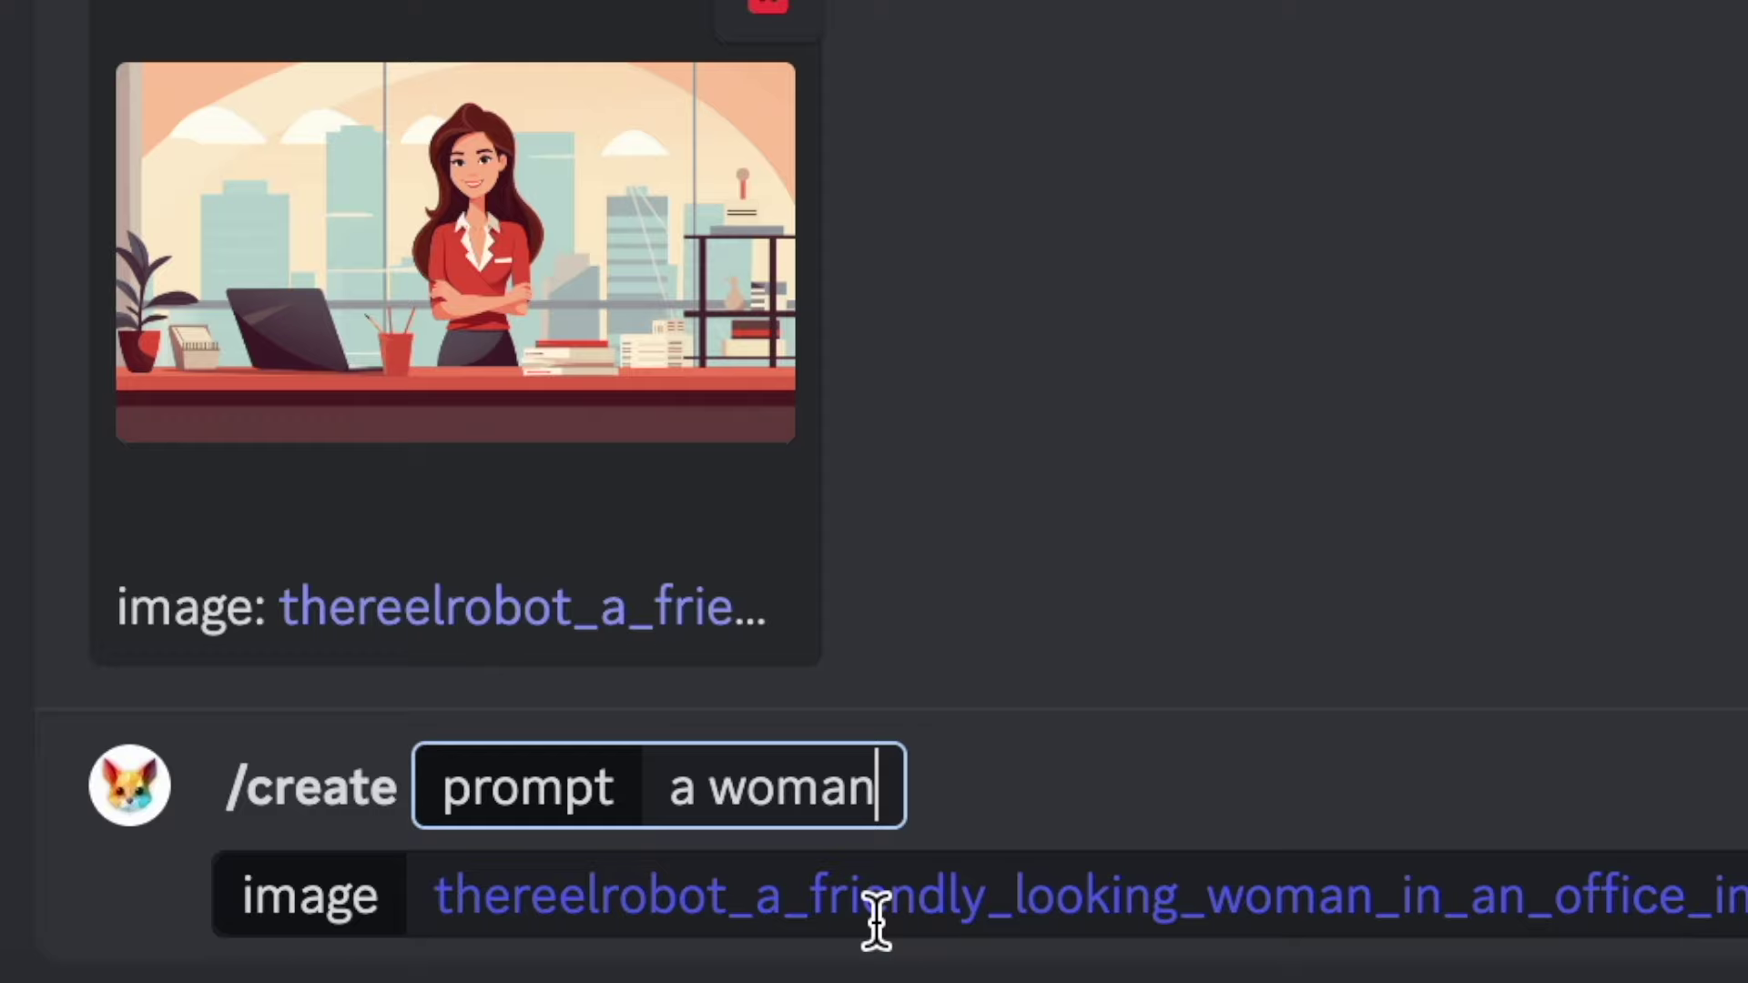
pyautogui.press('Return')
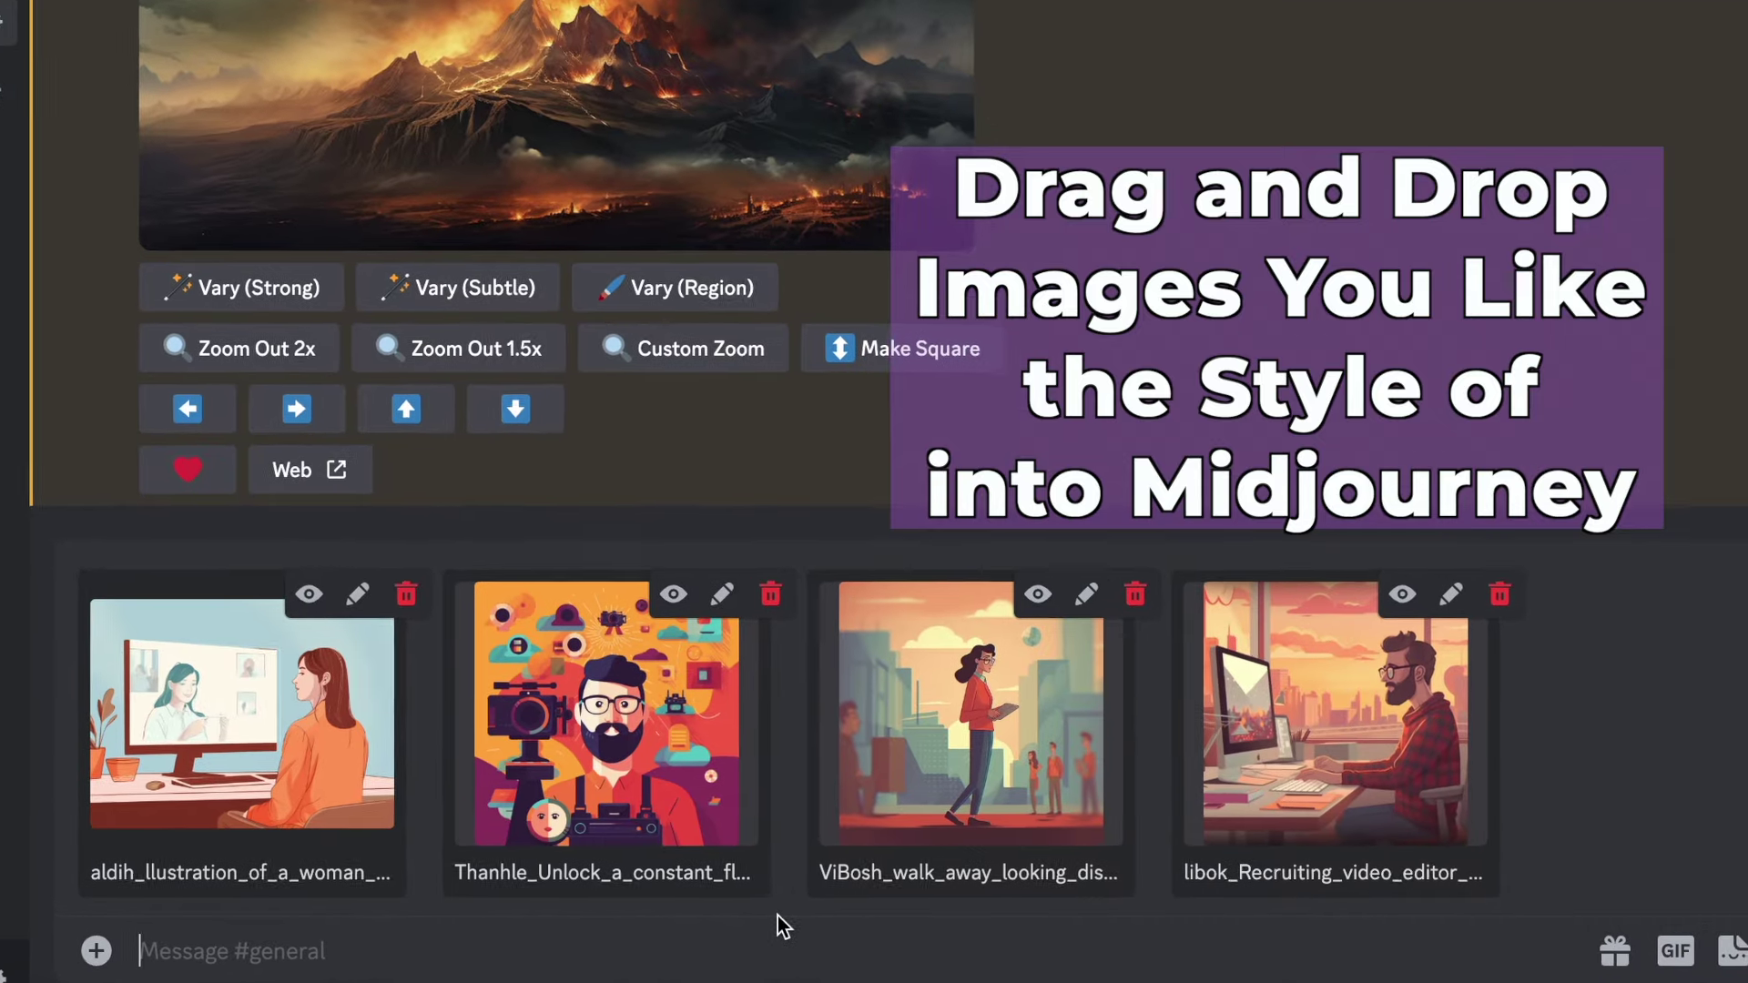
# Step: Upload the four style reference images and copy the camera-man image's address
pyautogui.press('Return')
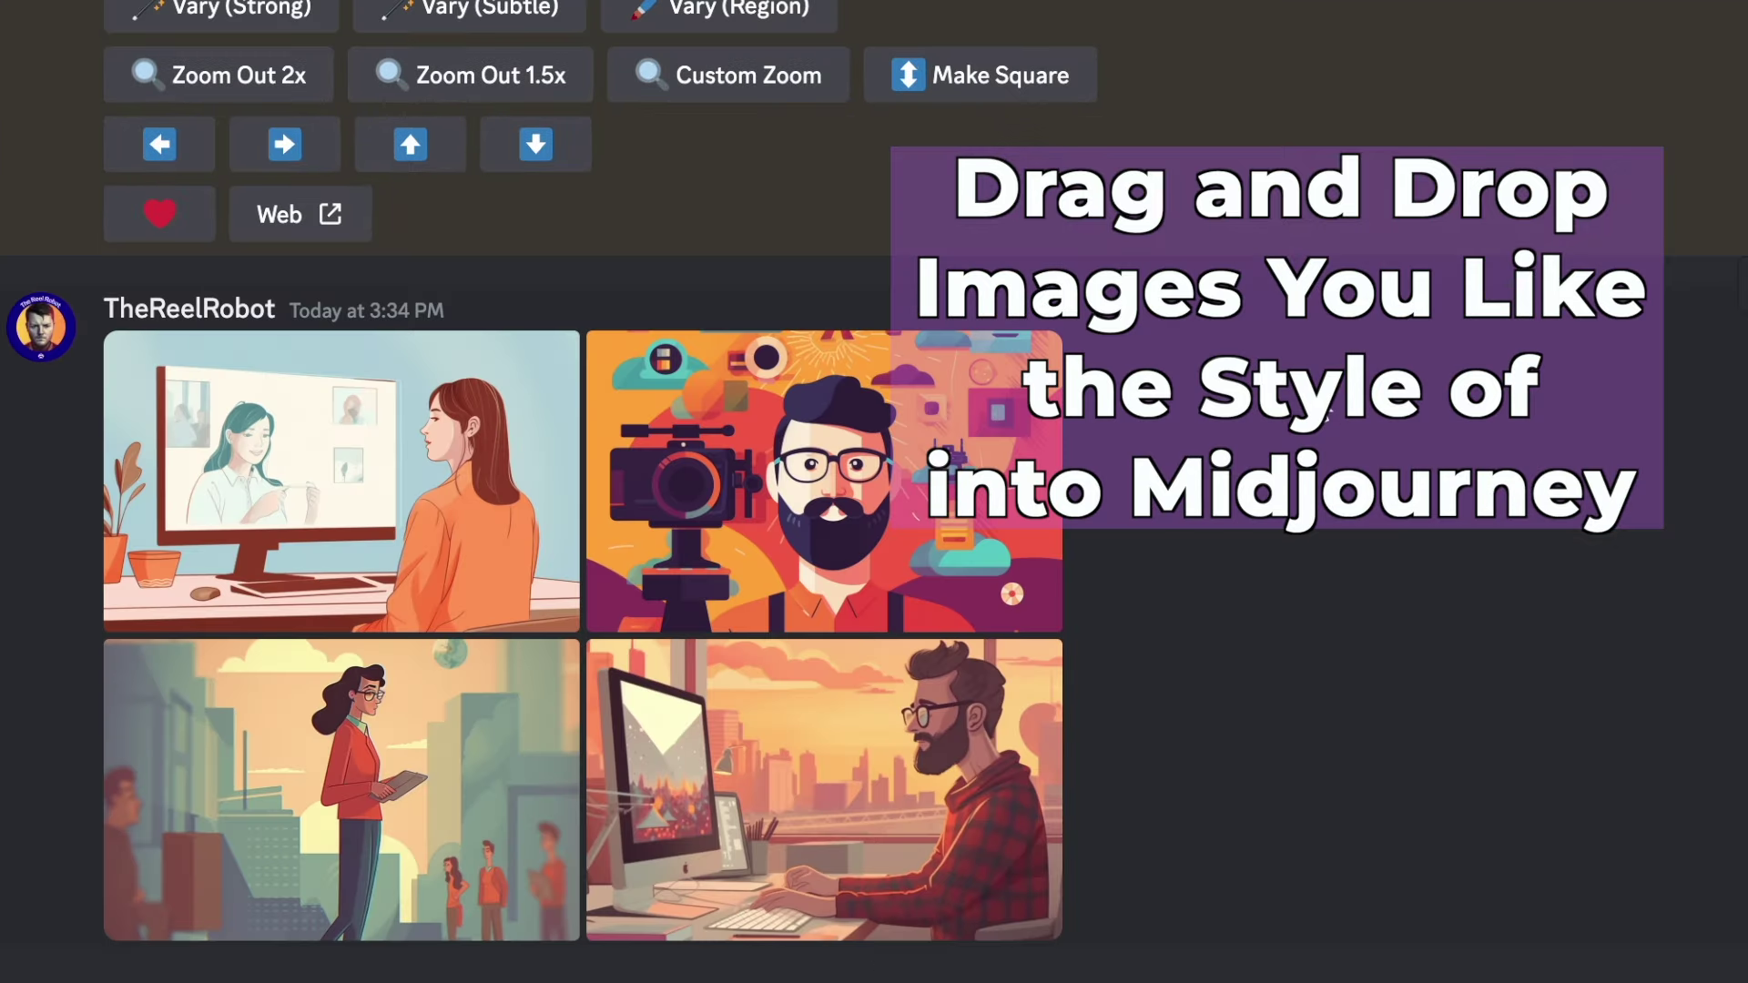
pyautogui.rightClick(964, 506)
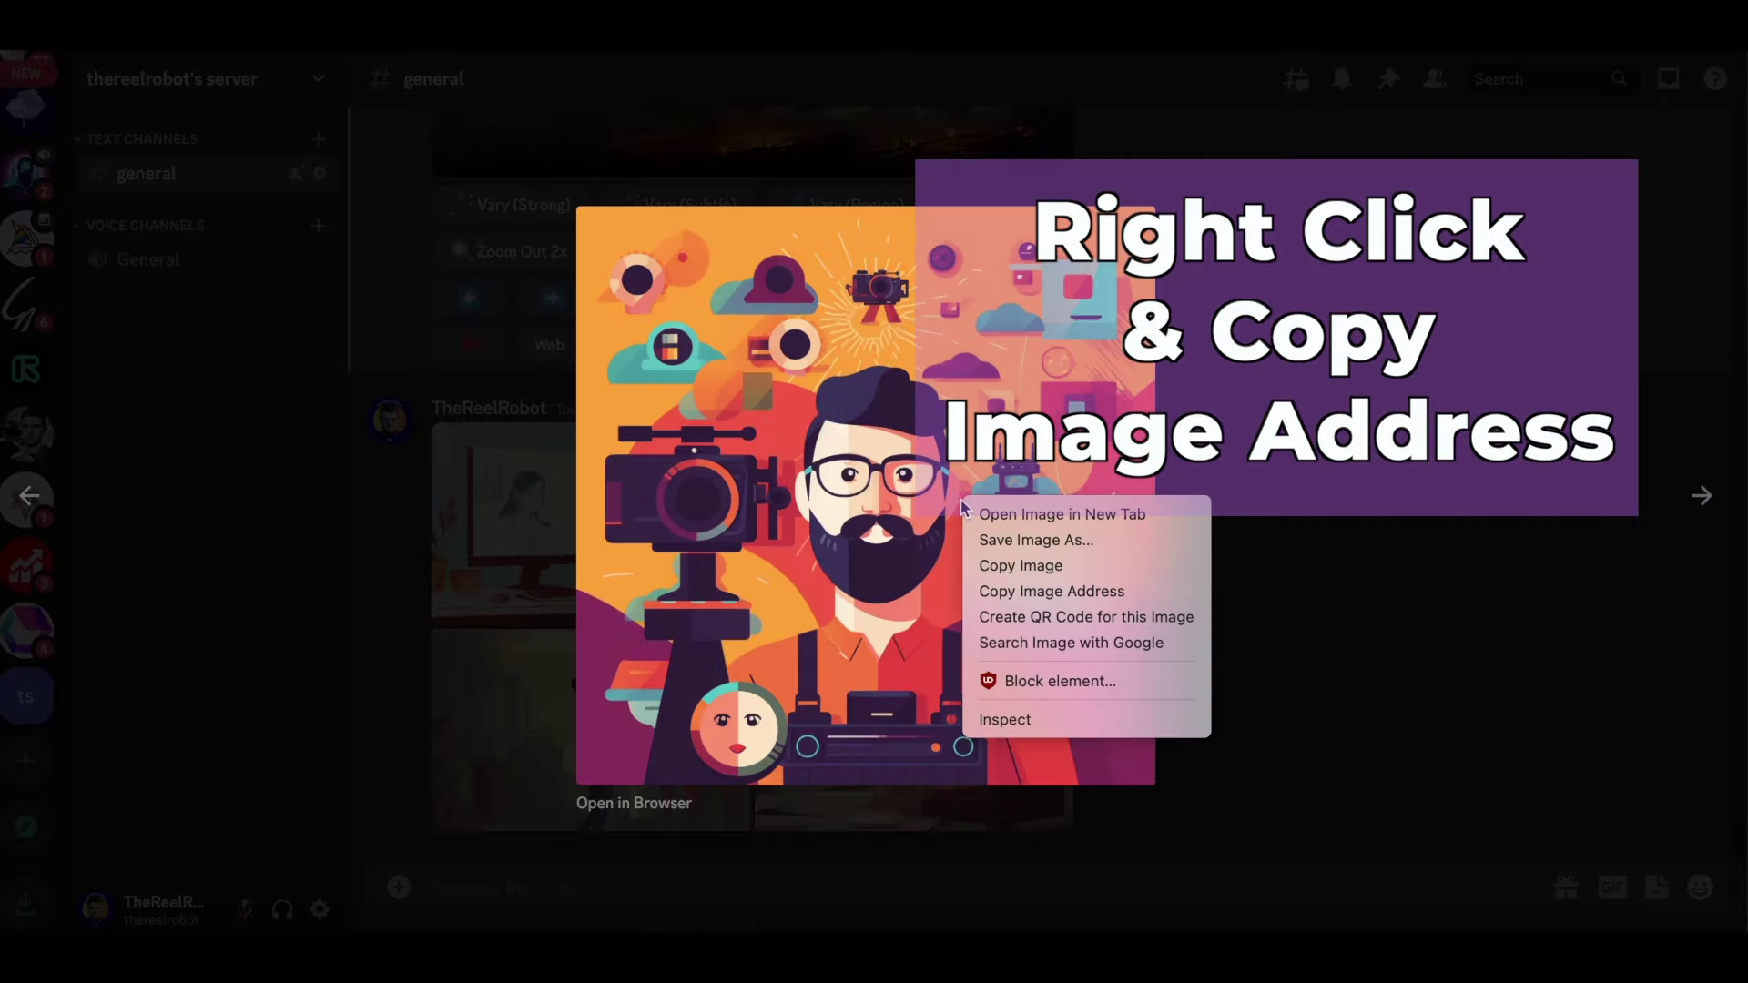
pyautogui.click(1047, 592)
pyautogui.click(812, 874)
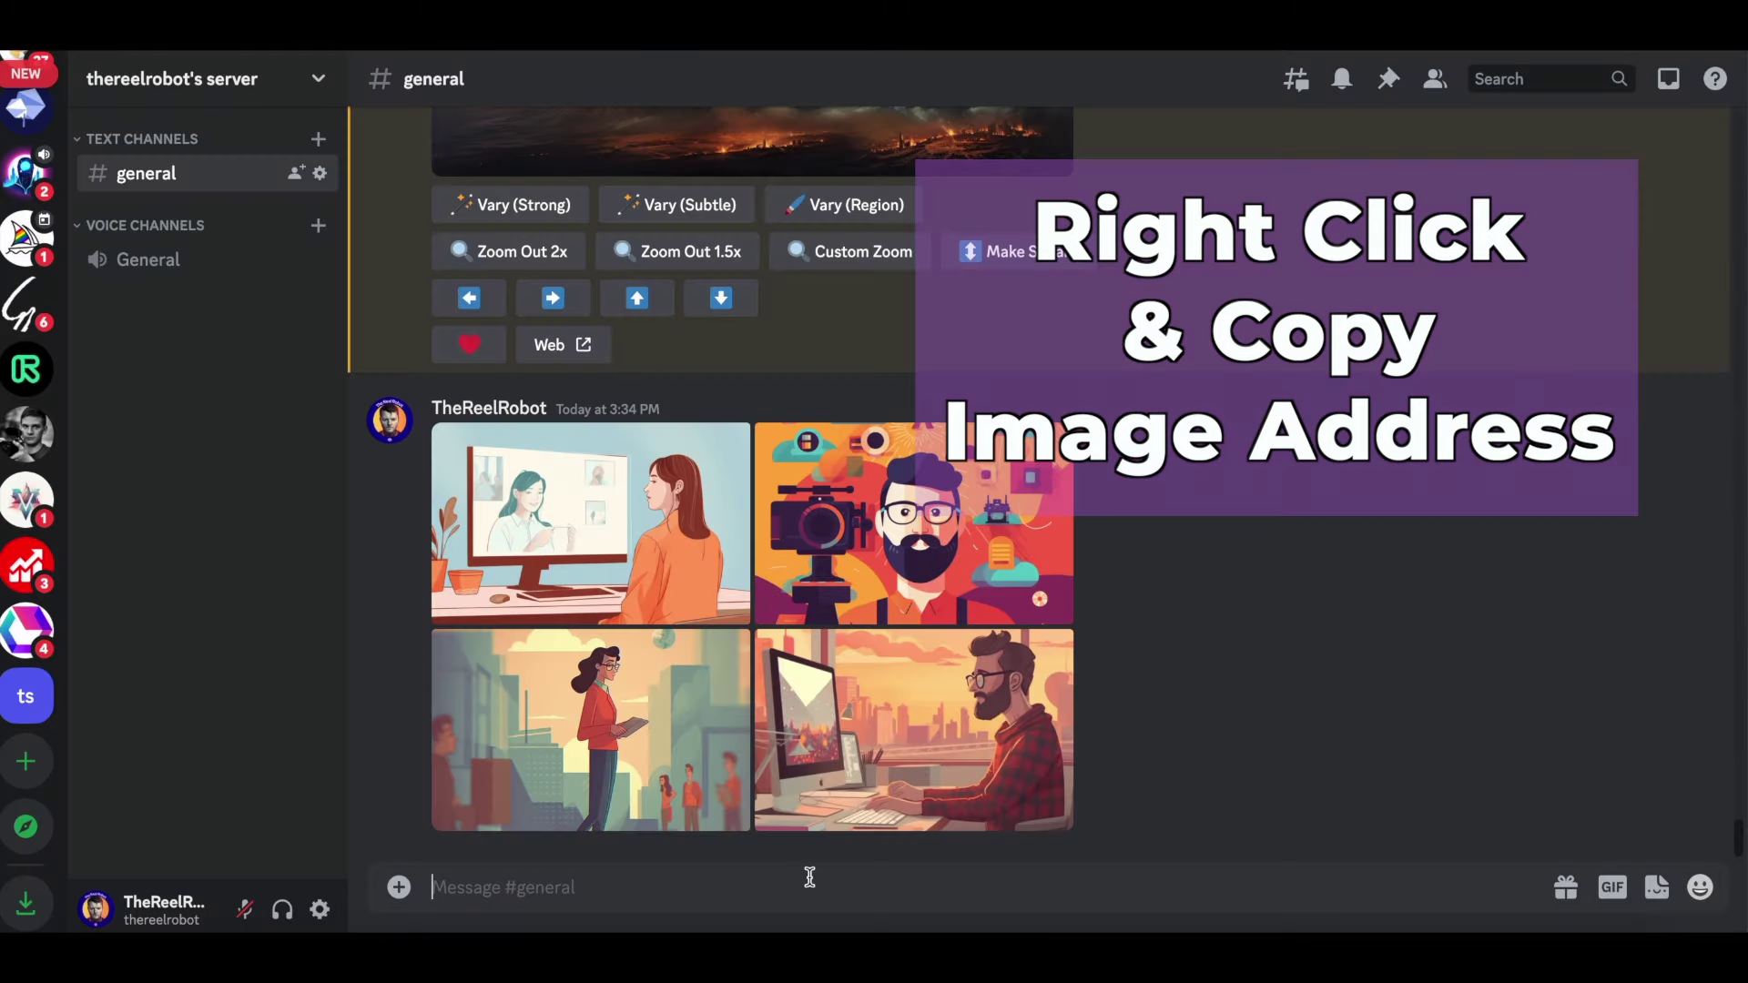
# Step: Start an /imagine prompt and paste in the camera-man and first reference image addresses
pyautogui.write('/imagine')
pyautogui.click(607, 809)
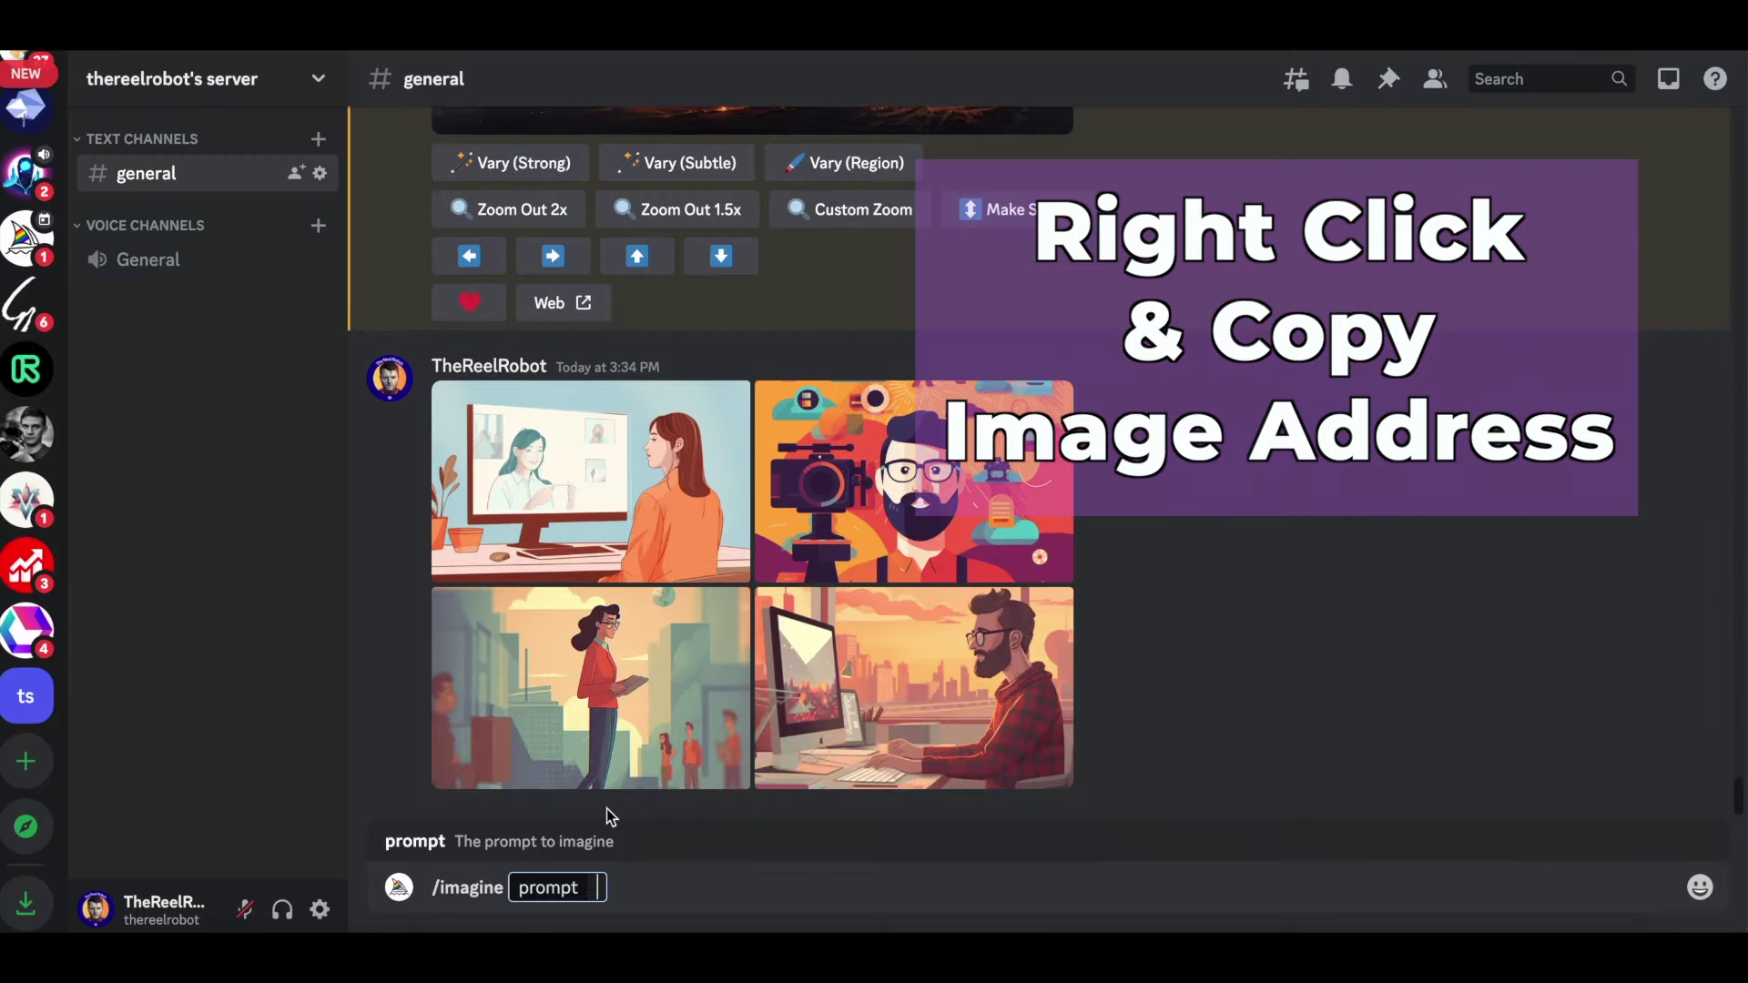
pyautogui.hotkey('ctrl', 'v')
pyautogui.click(606, 492)
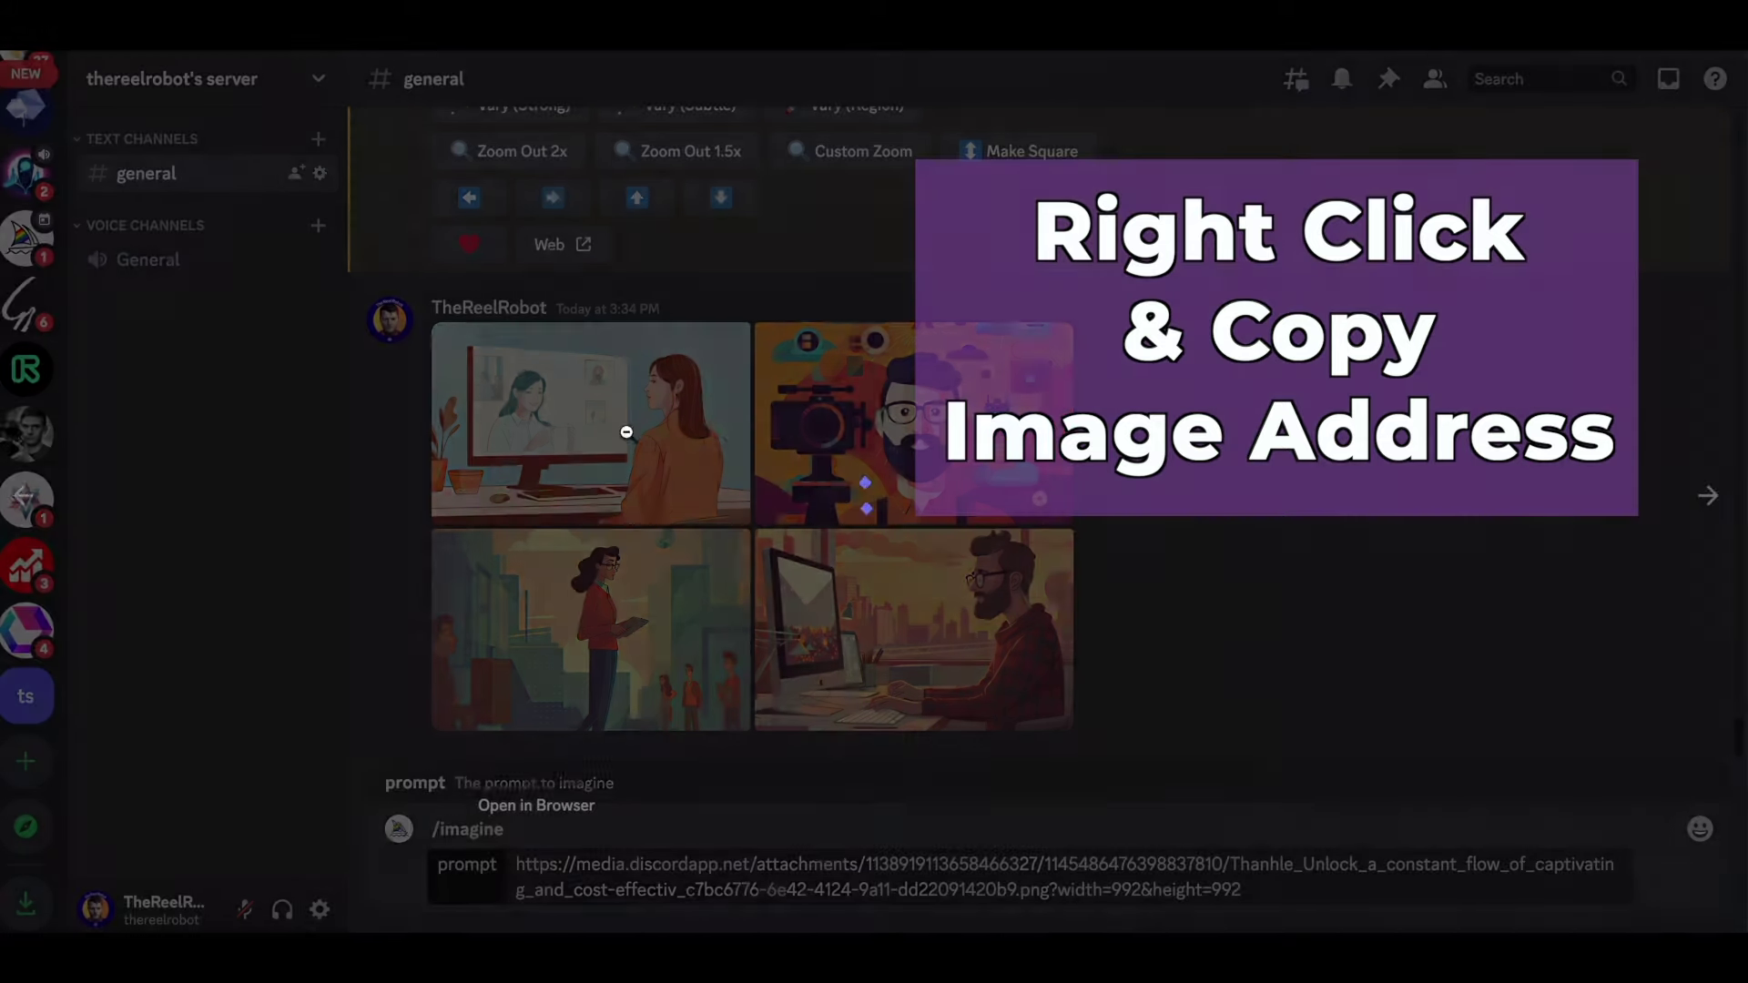
pyautogui.rightClick(882, 742)
pyautogui.press('Escape')
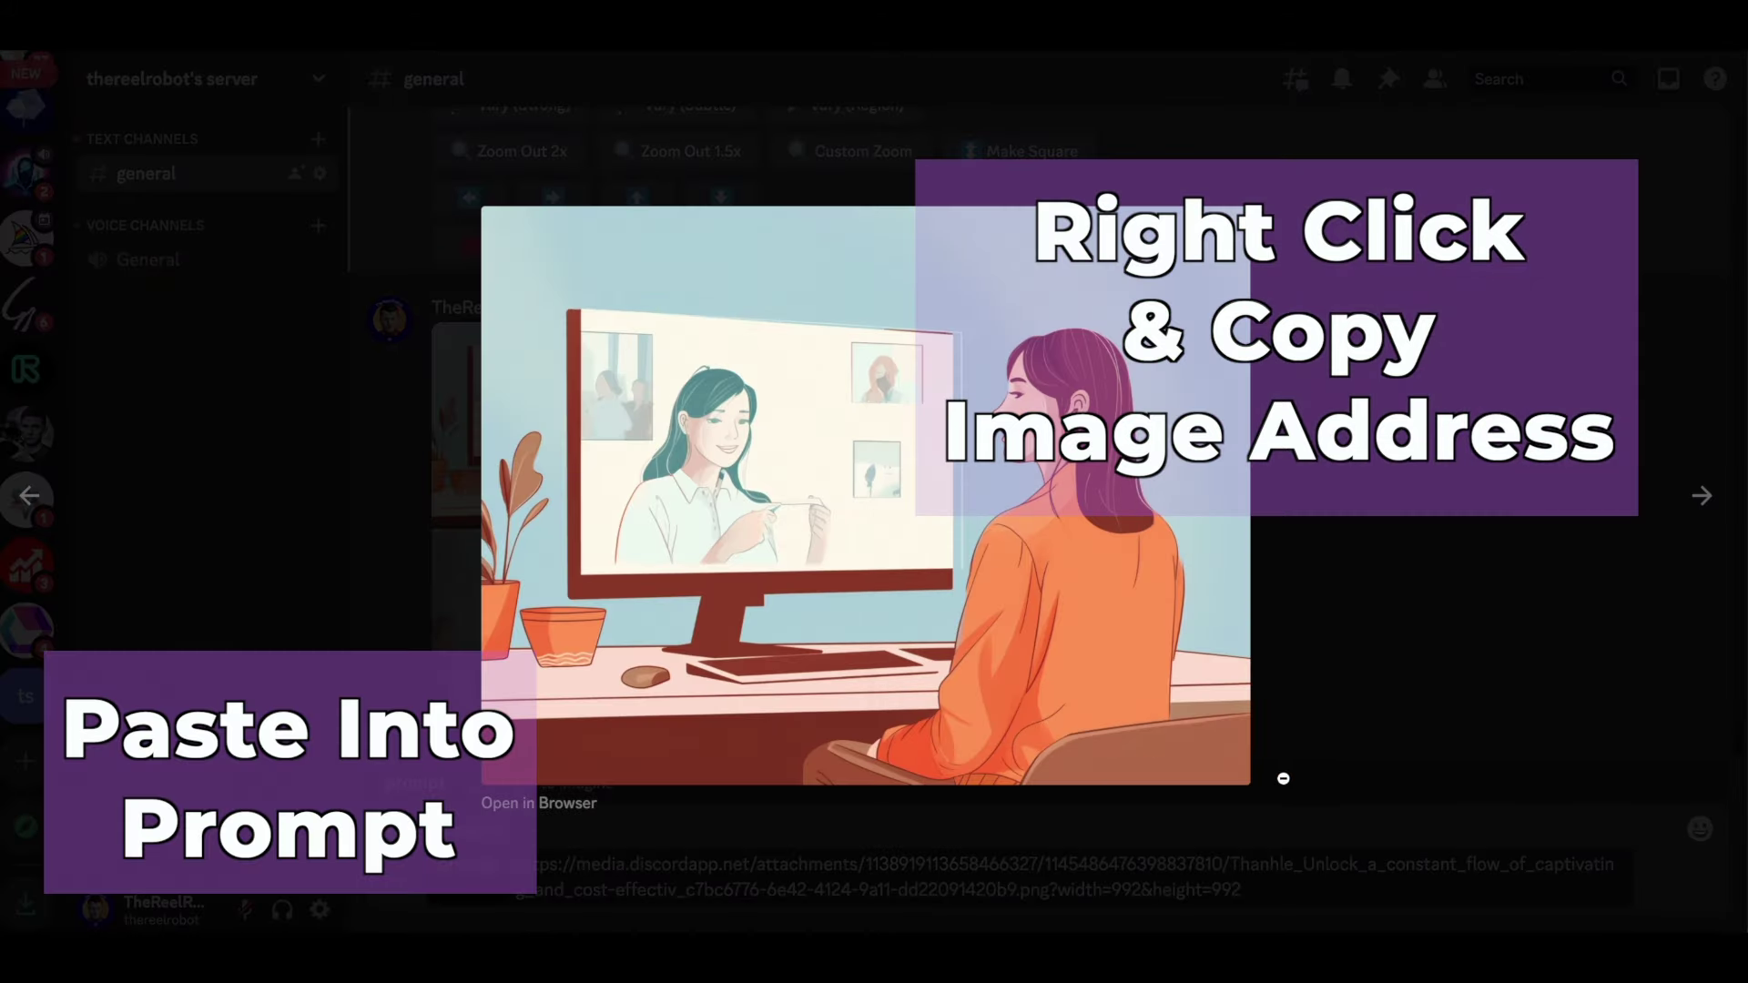
pyautogui.press('Escape')
pyautogui.hotkey('ctrl', 'v')
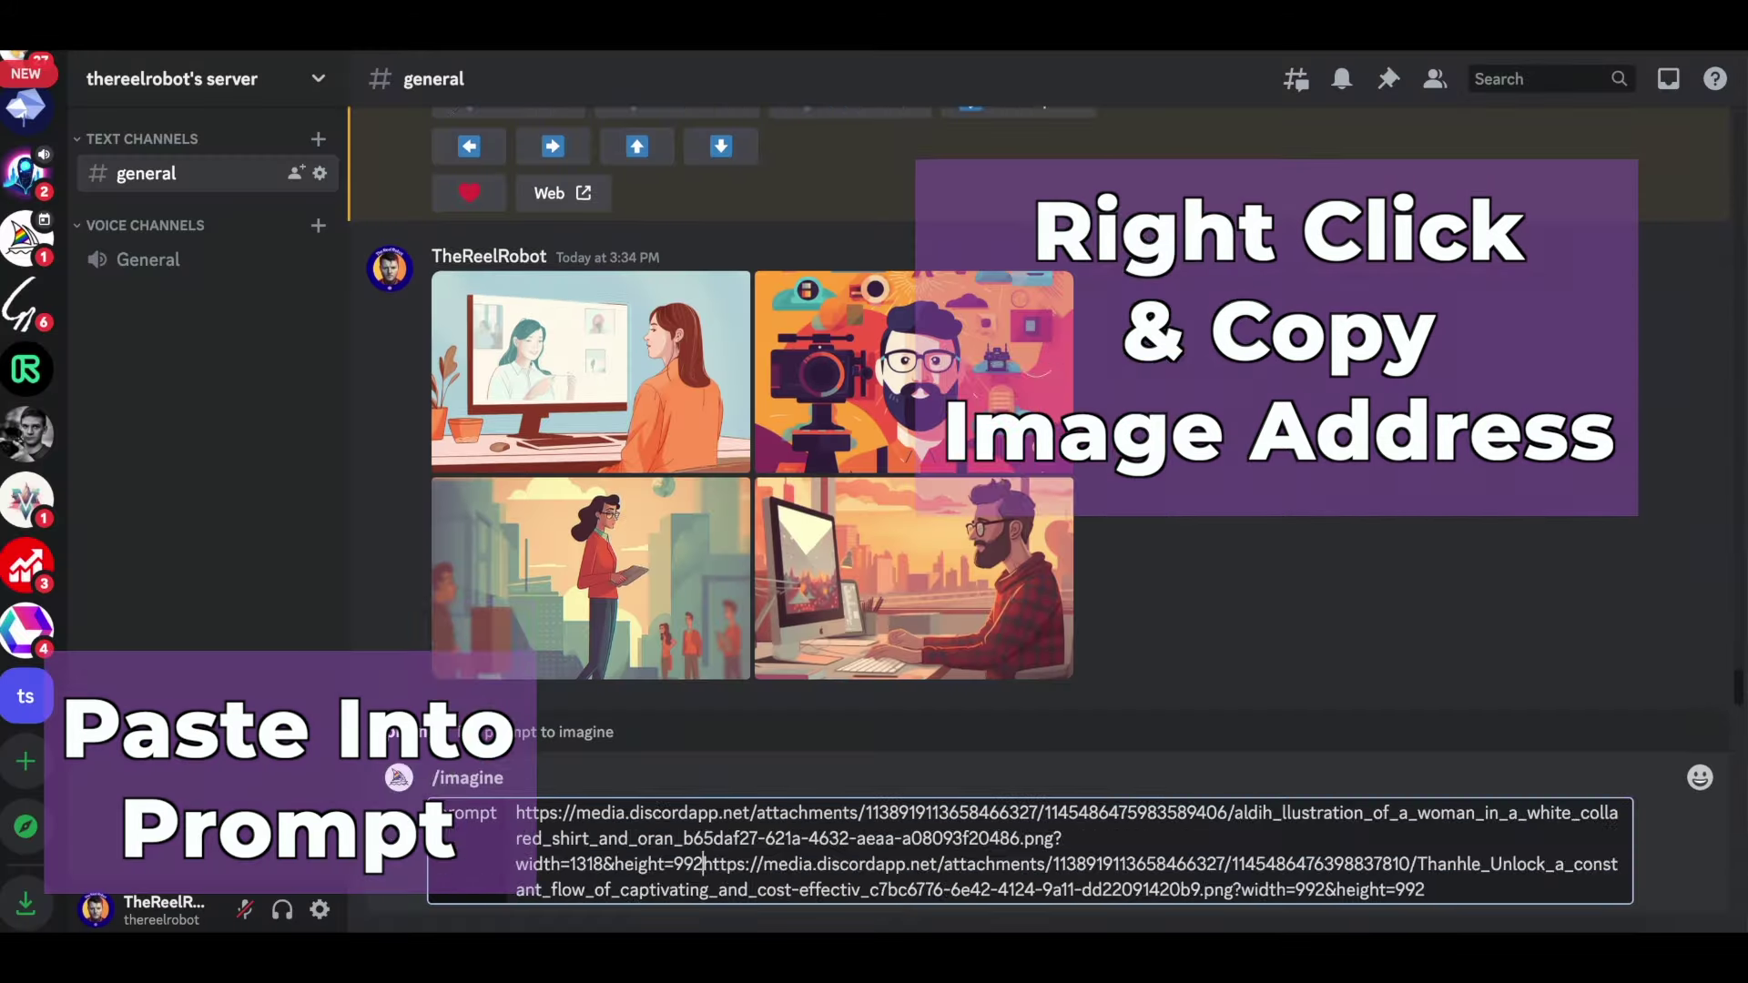
# Step: Add the third reference image's address, submit the prompt and enlarge the resulting grid
pyautogui.click(587, 589)
pyautogui.rightClick(815, 524)
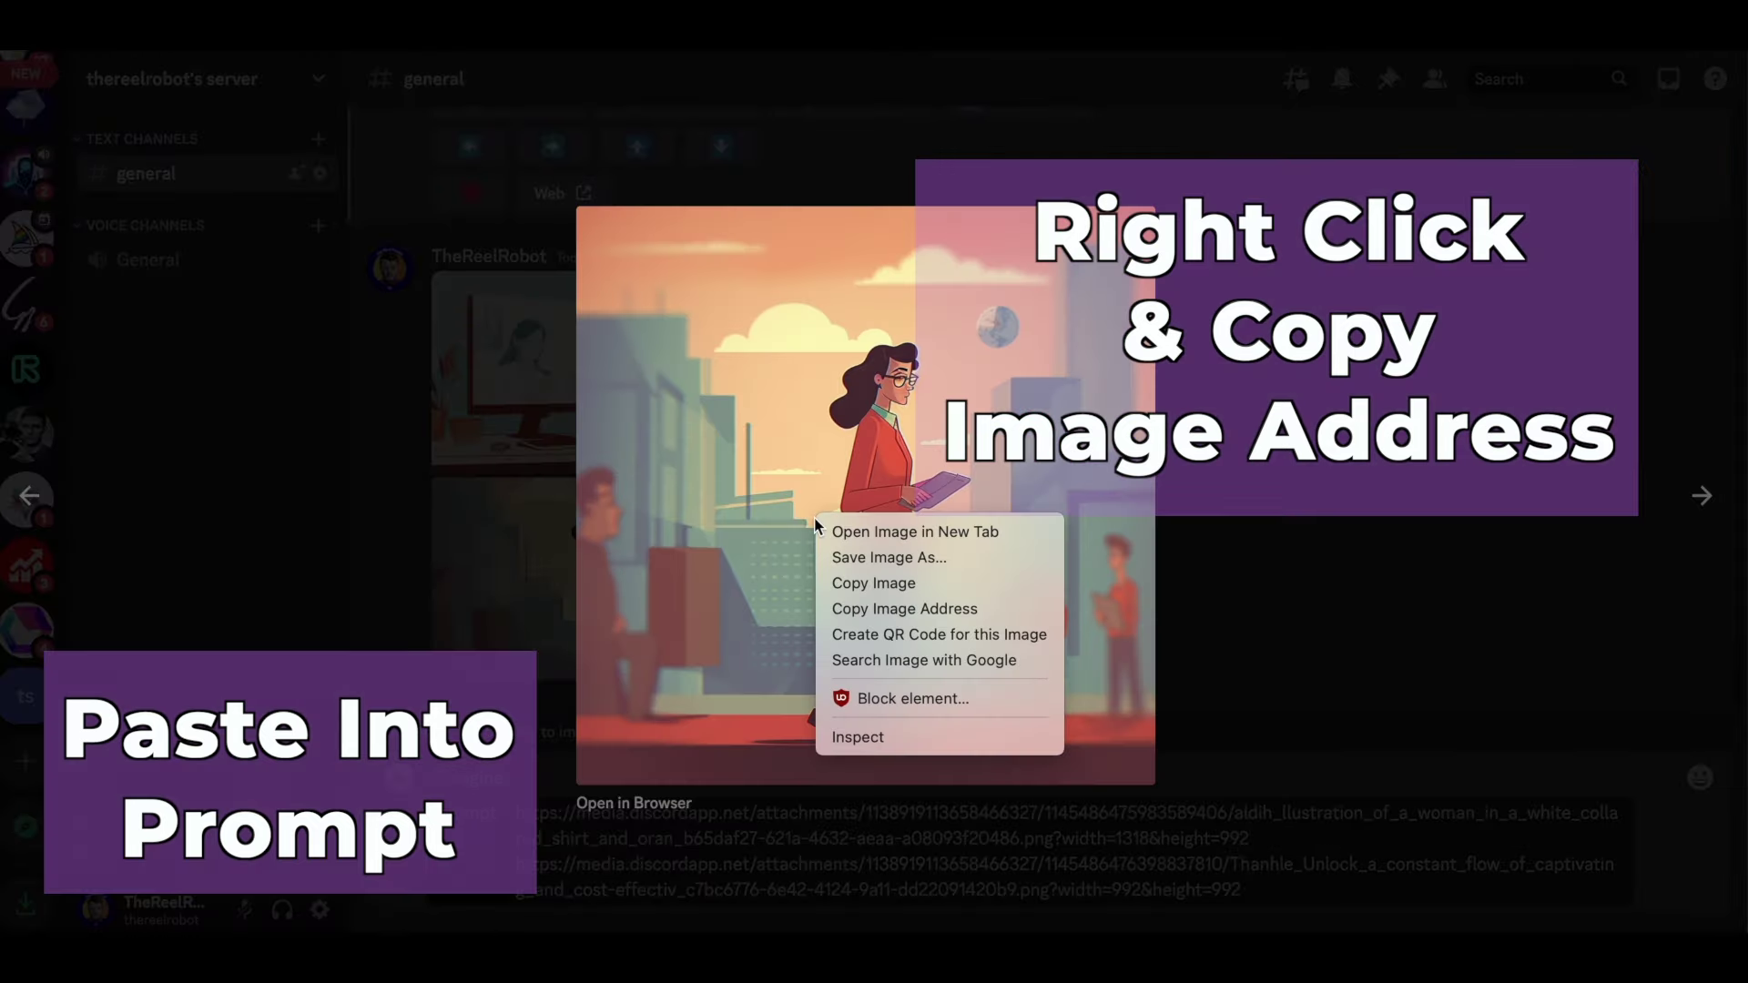
pyautogui.click(872, 610)
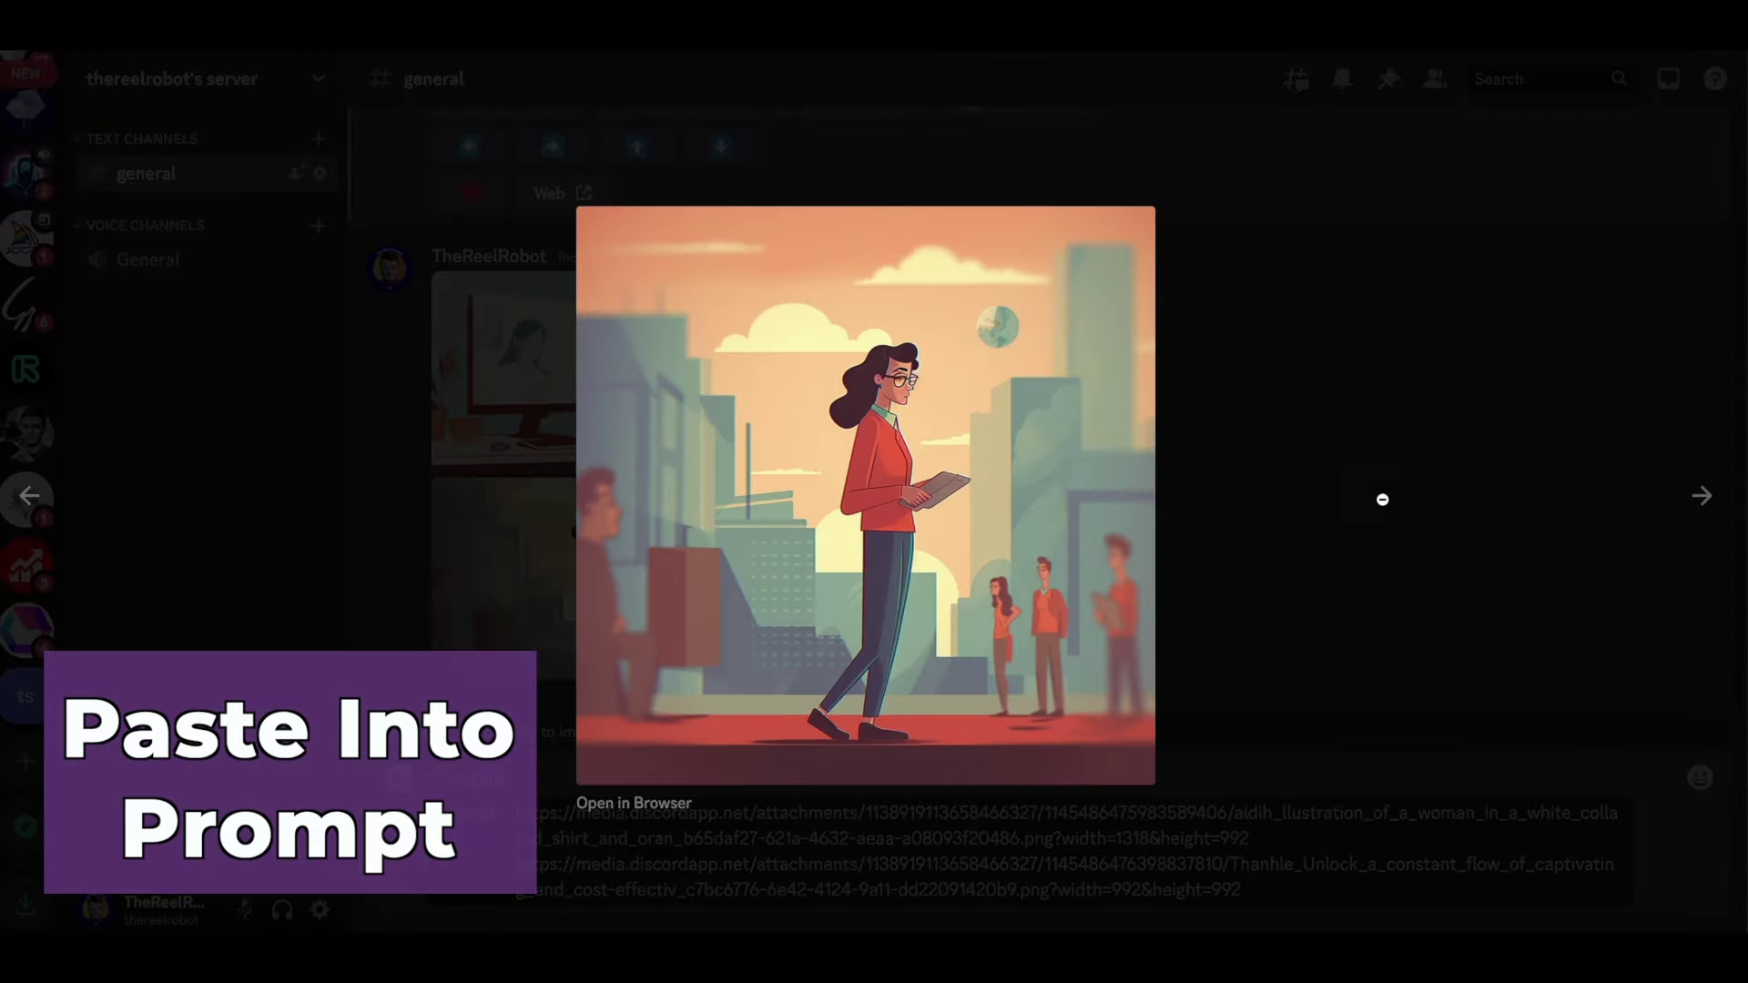
pyautogui.click(1382, 499)
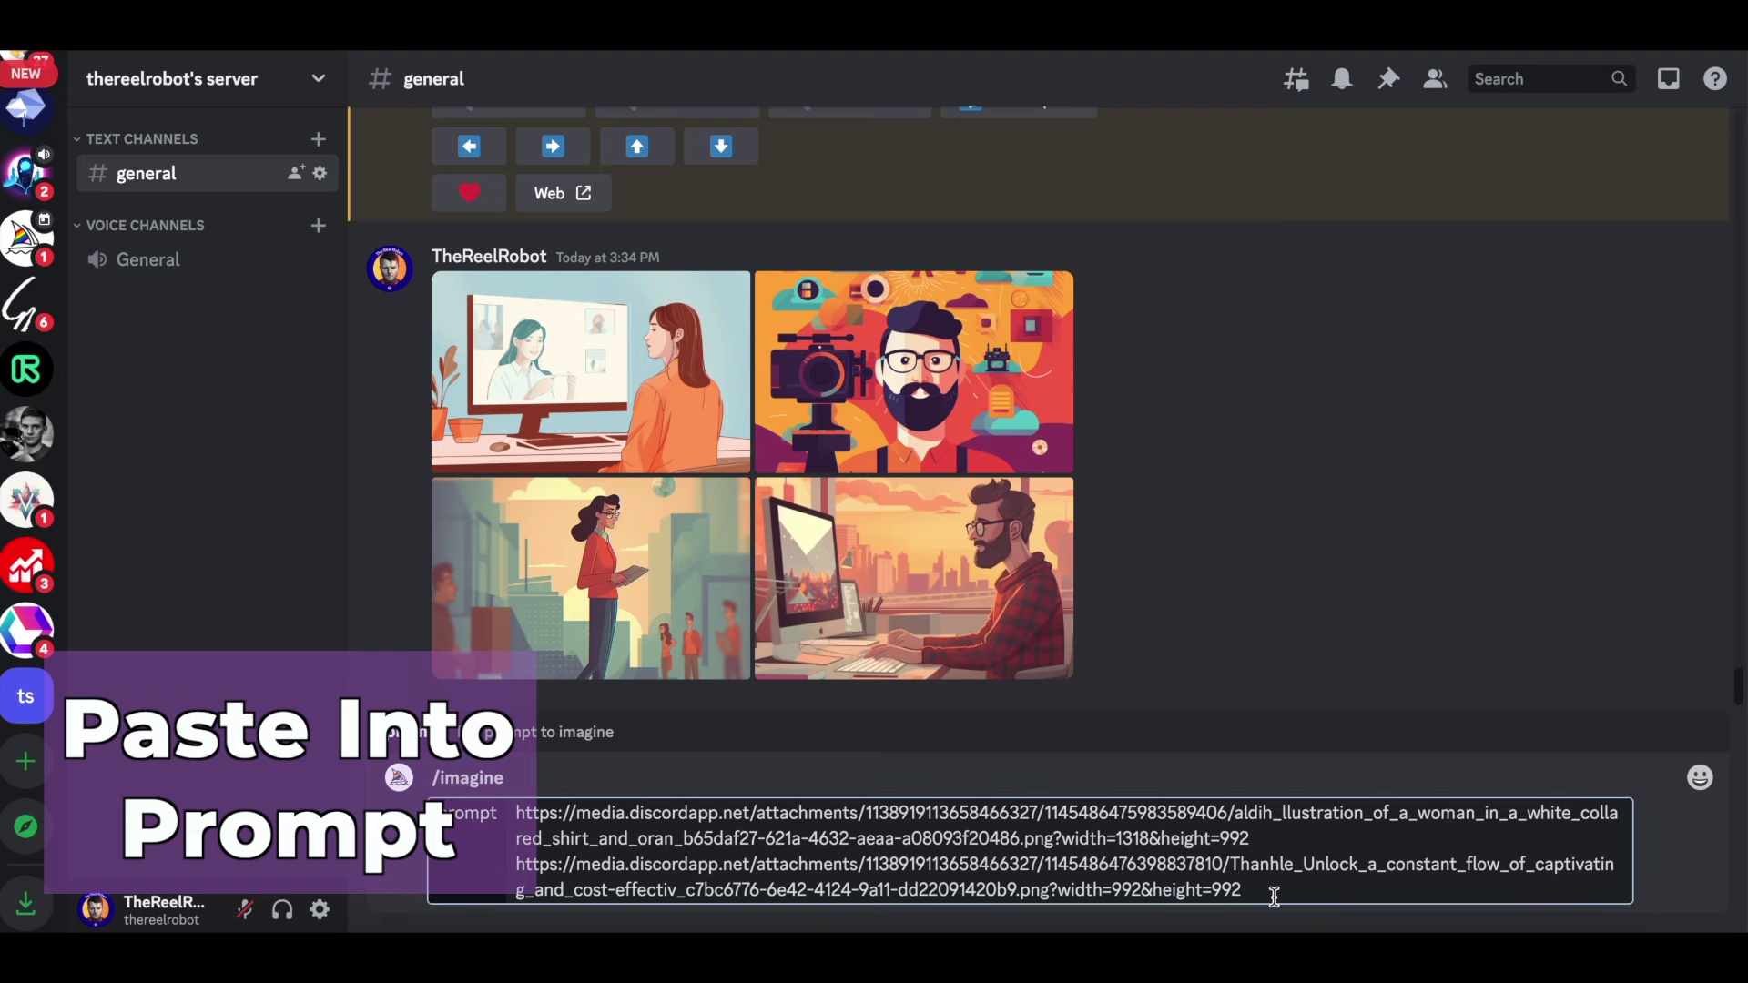
pyautogui.hotkey('ctrl', 'v')
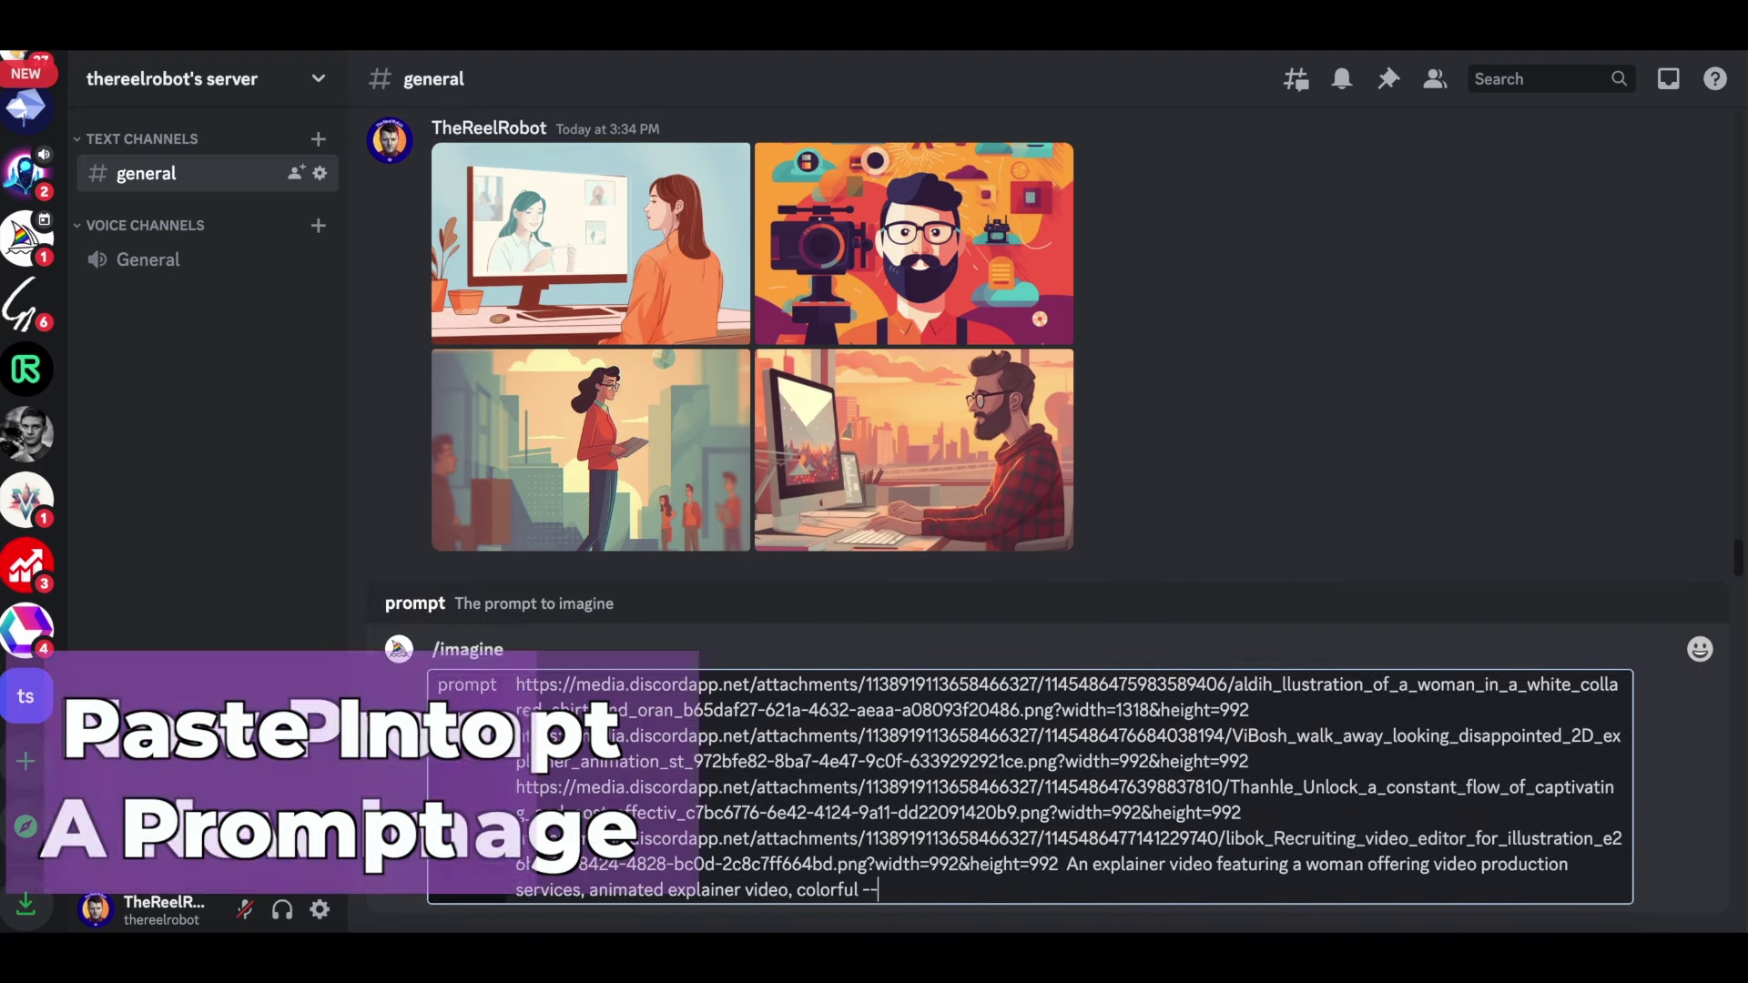
pyautogui.press('Return')
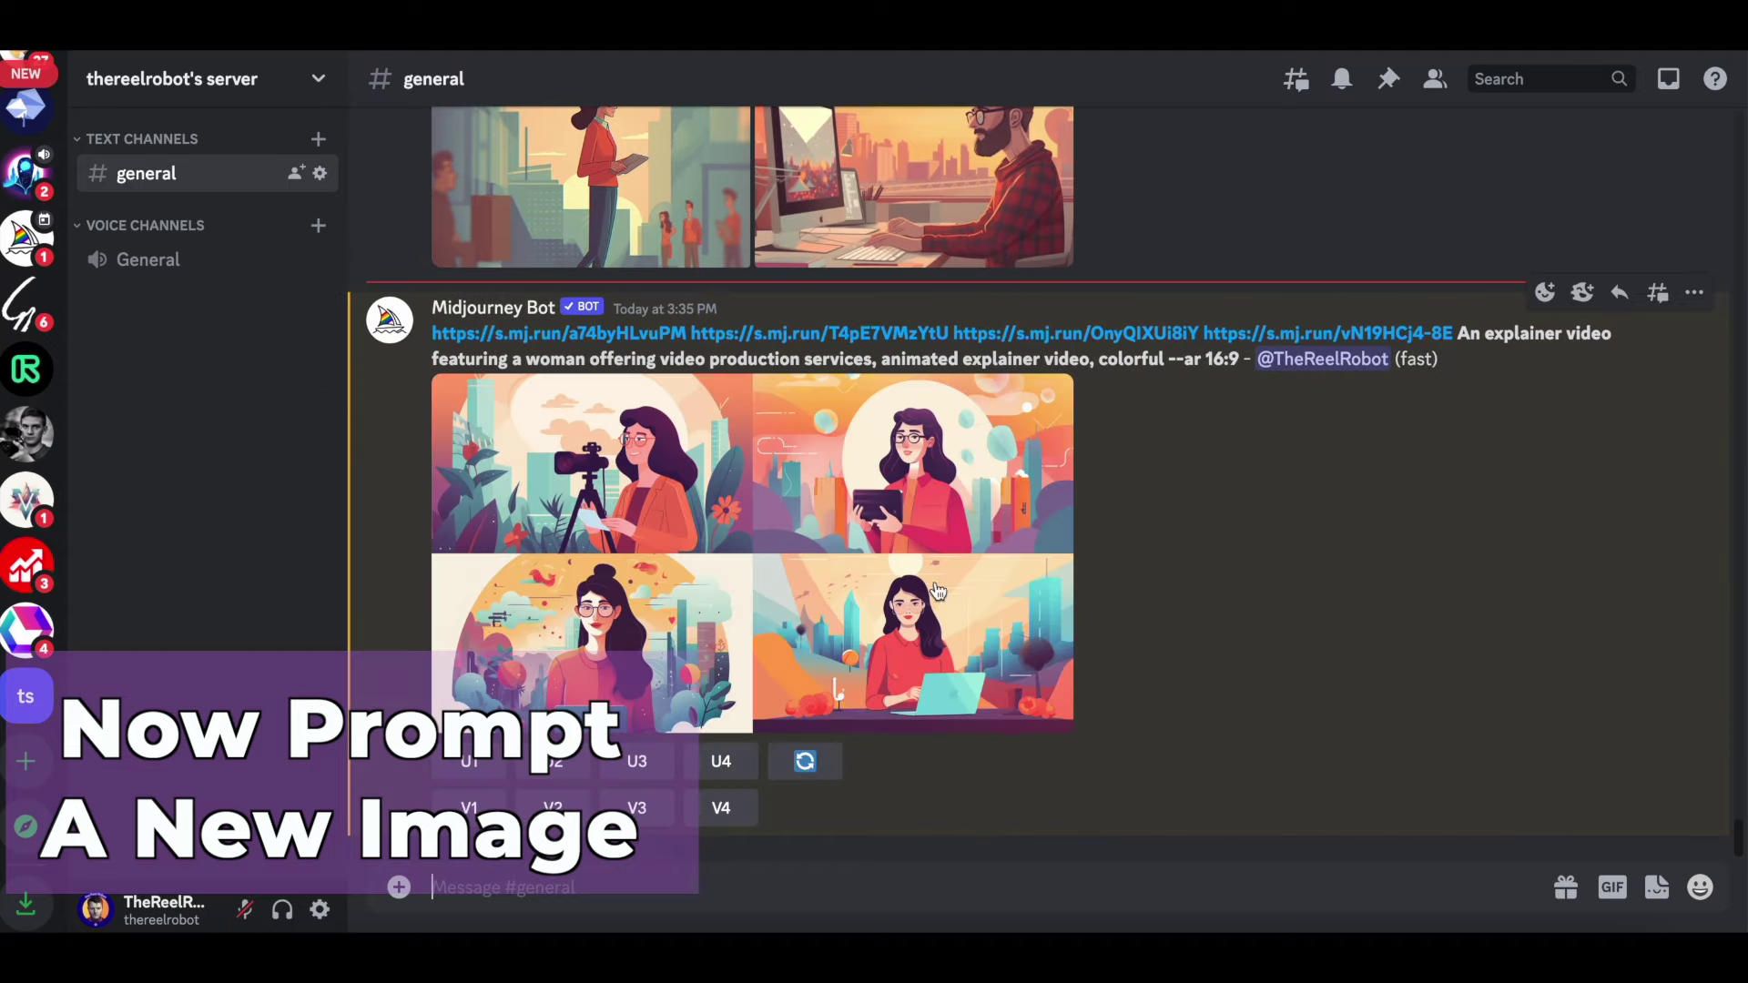
pyautogui.click(785, 521)
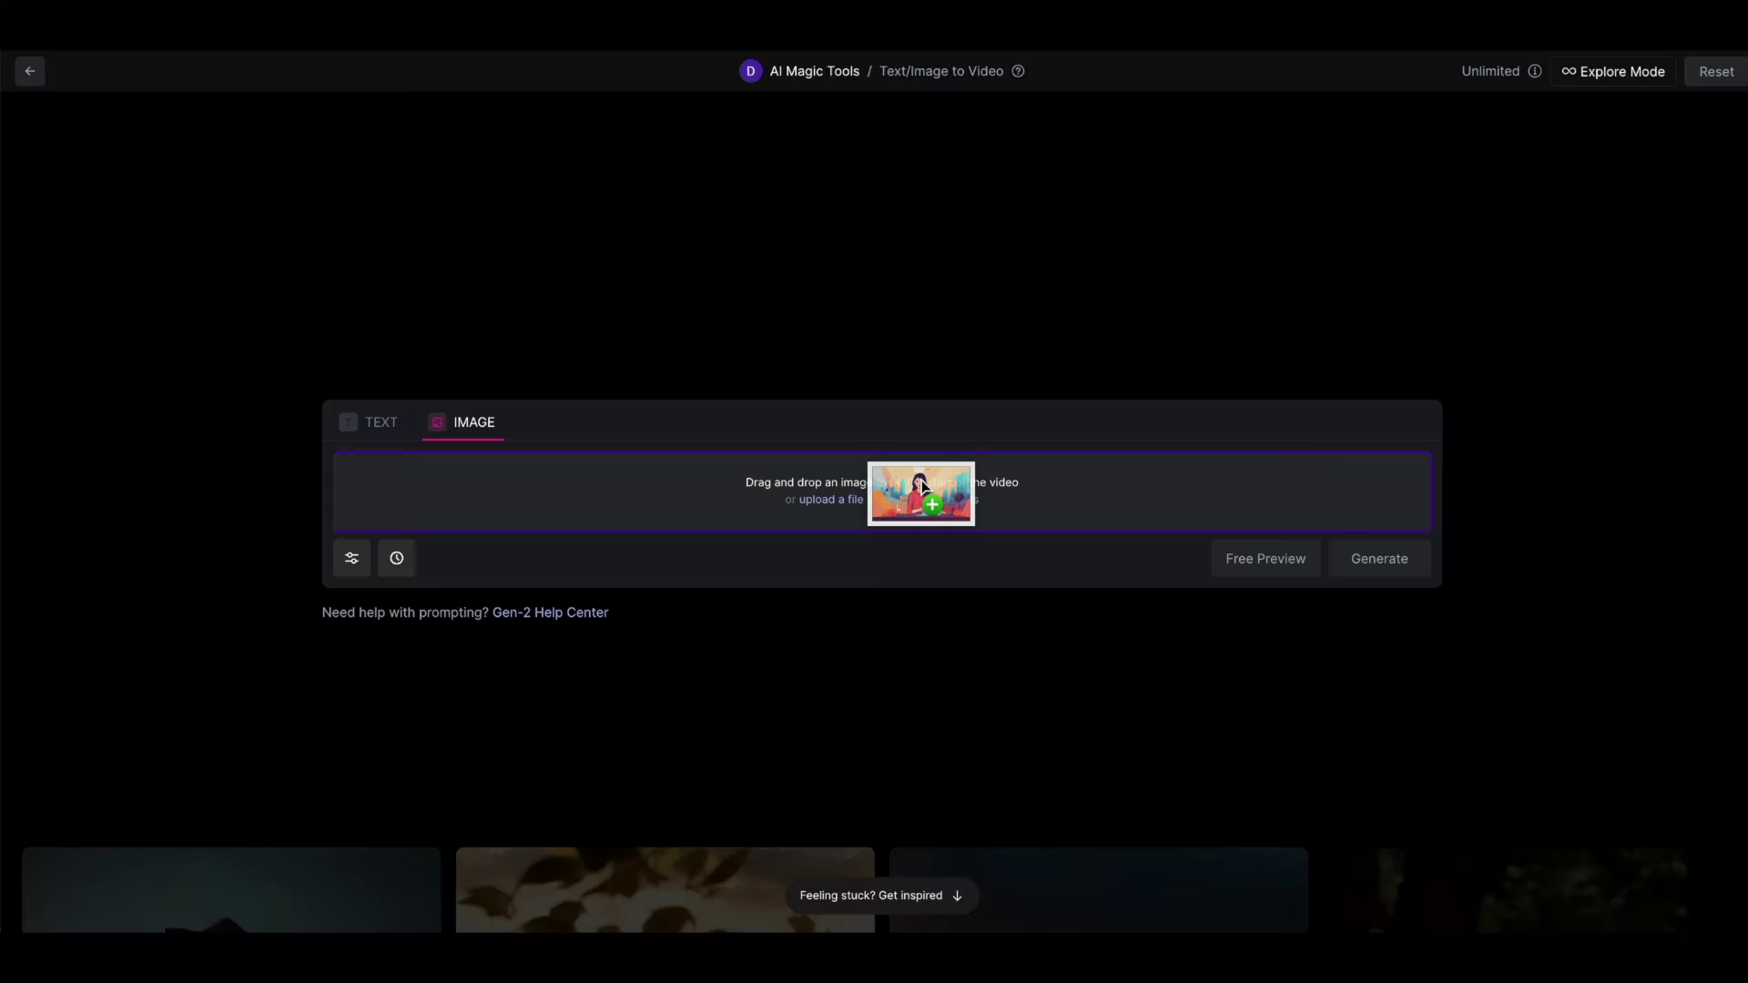
# Step: Generate a 4-second Gen-2 clip from the woman illustration and play it back
pyautogui.click(1393, 570)
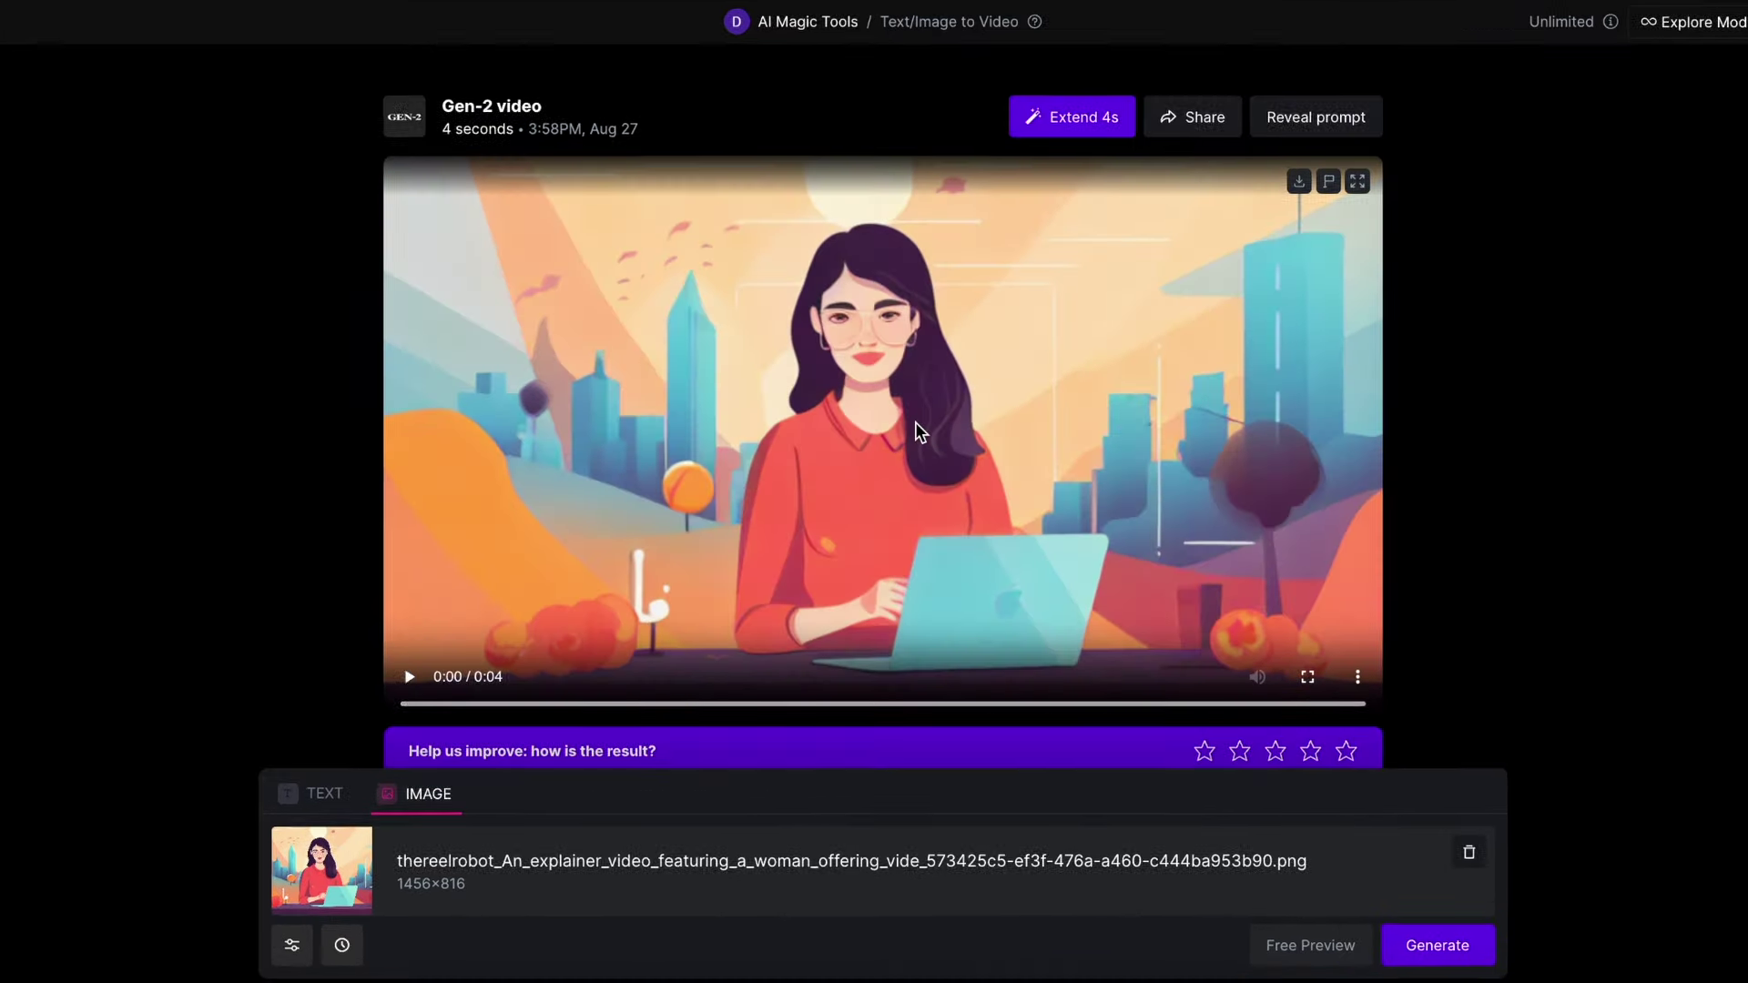
pyautogui.click(915, 422)
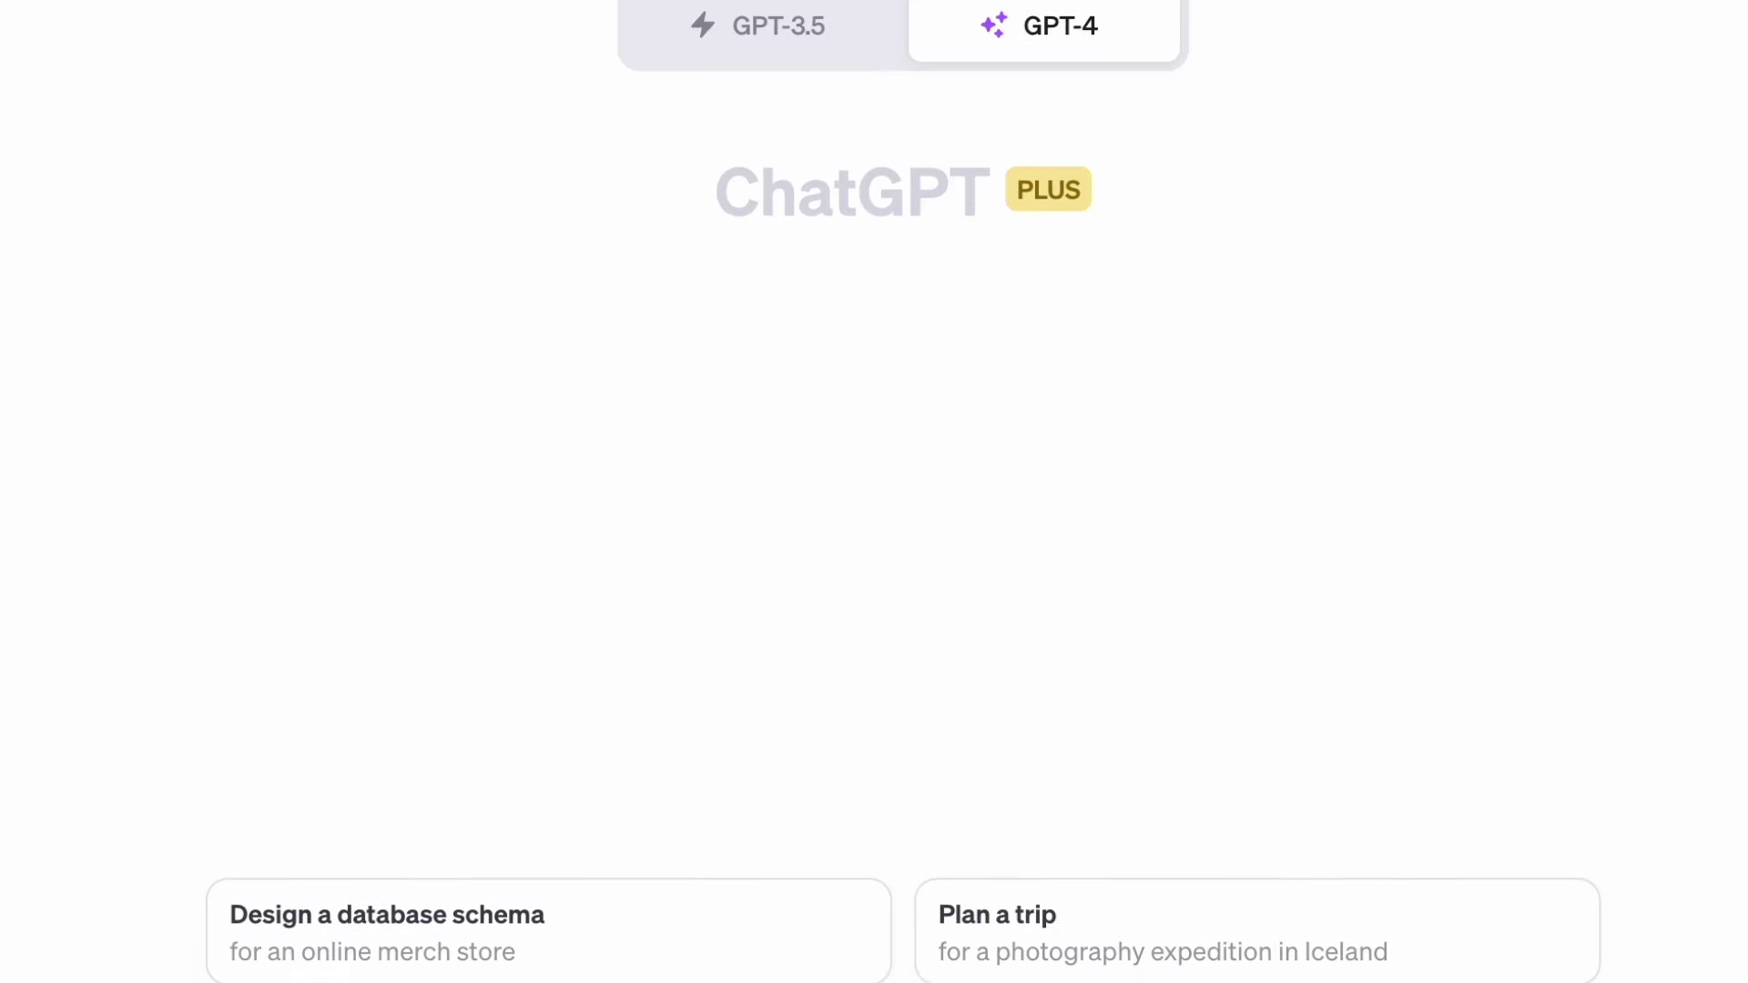
# Step: Ask what makes an engaging animated explainer, then request The Reel Robot's explainer script
pyautogui.write('Be clear about how I can communicate my value proposition and make me an engaging video.')
pyautogui.hotkey('shift', 'Return')
pyautogui.hotkey('shift', 'Return')
pyautogui.write('Pro')
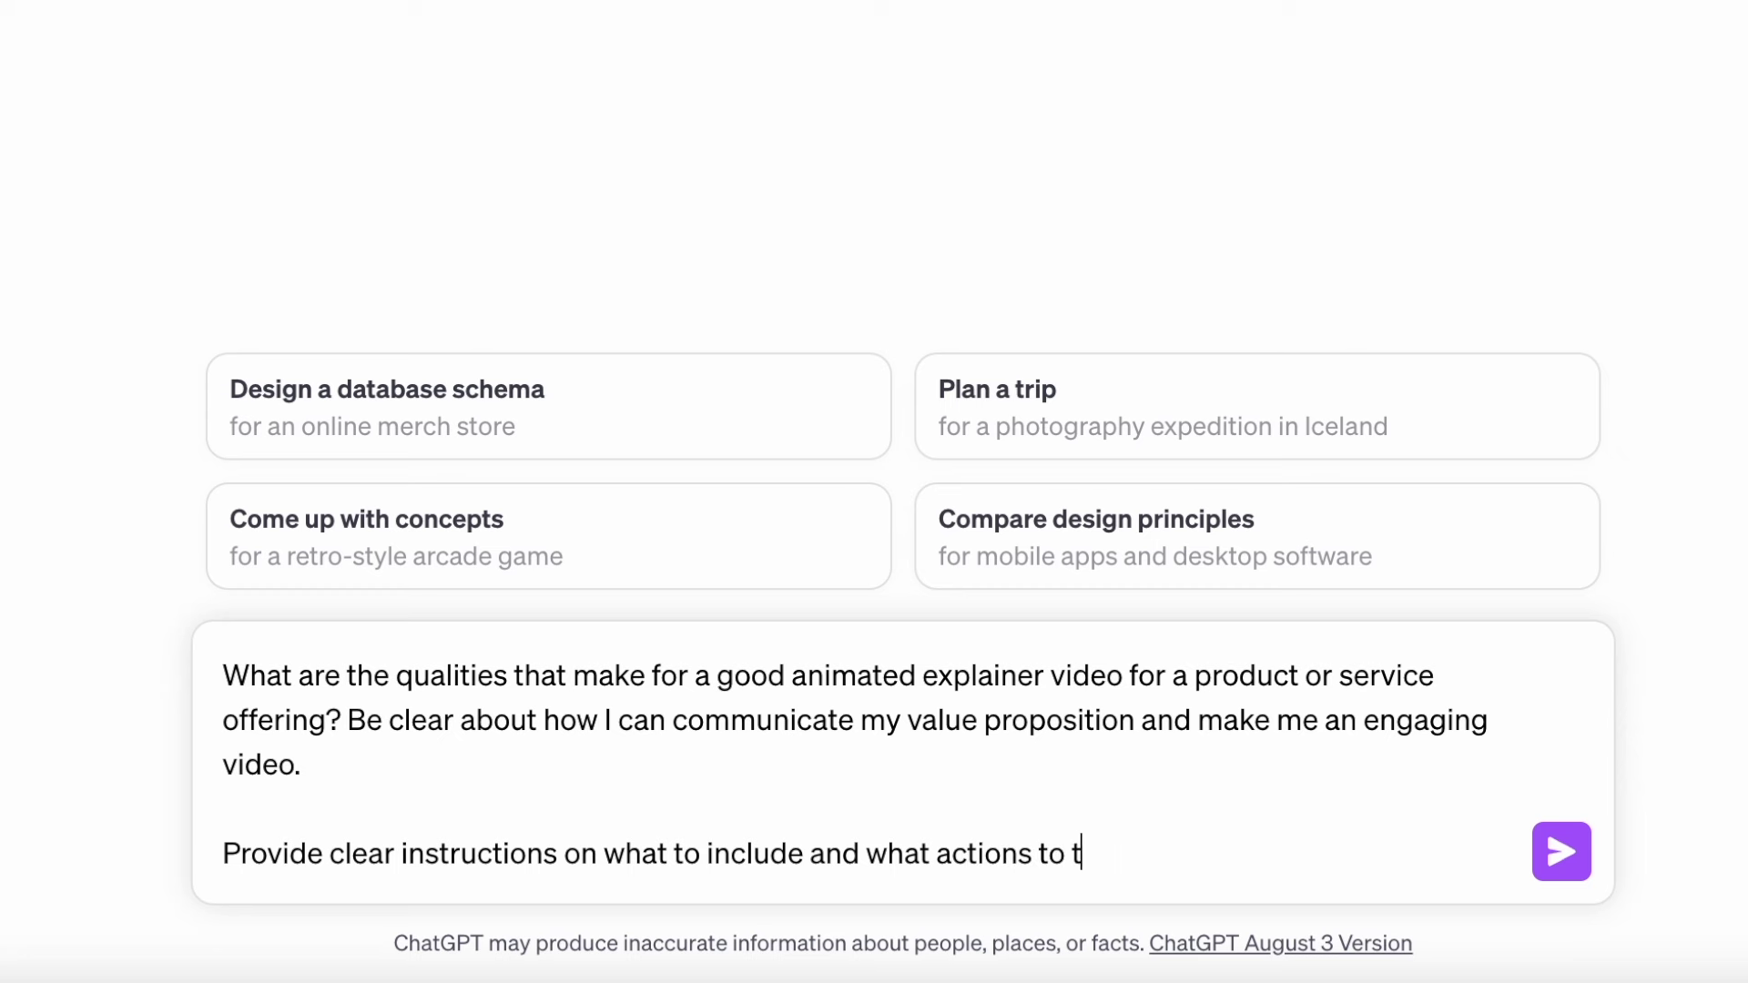
pyautogui.press('Return')
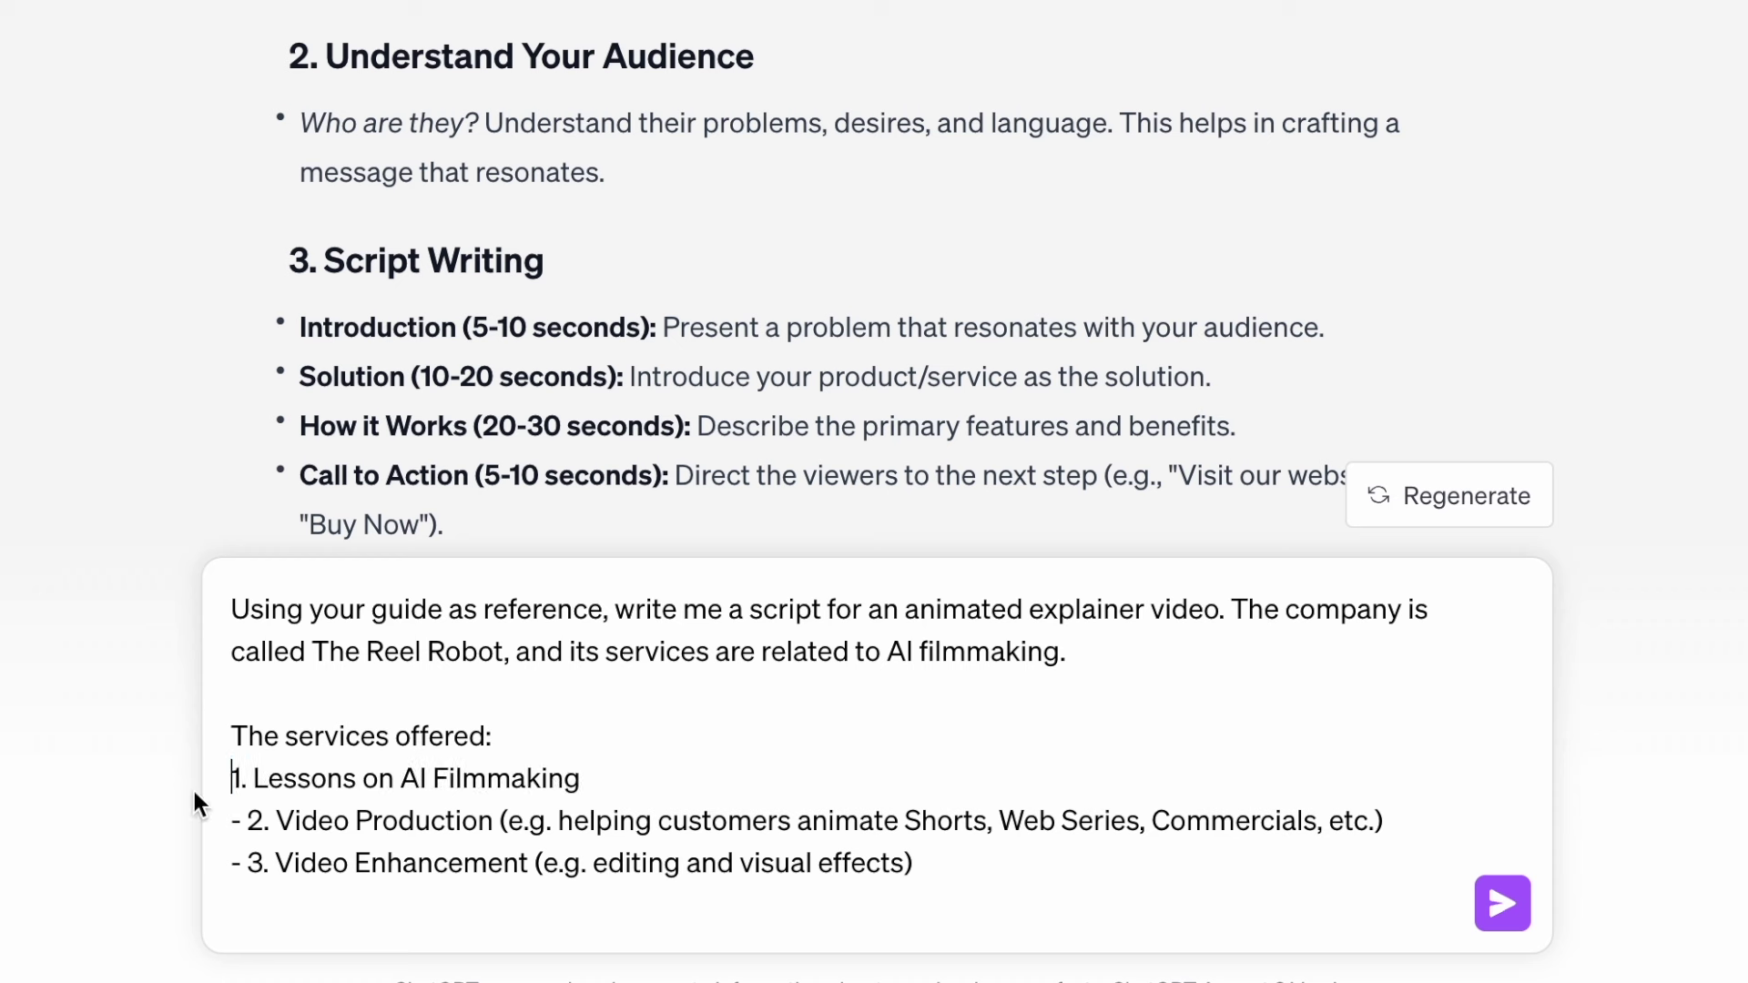
pyautogui.press('BackSpace')
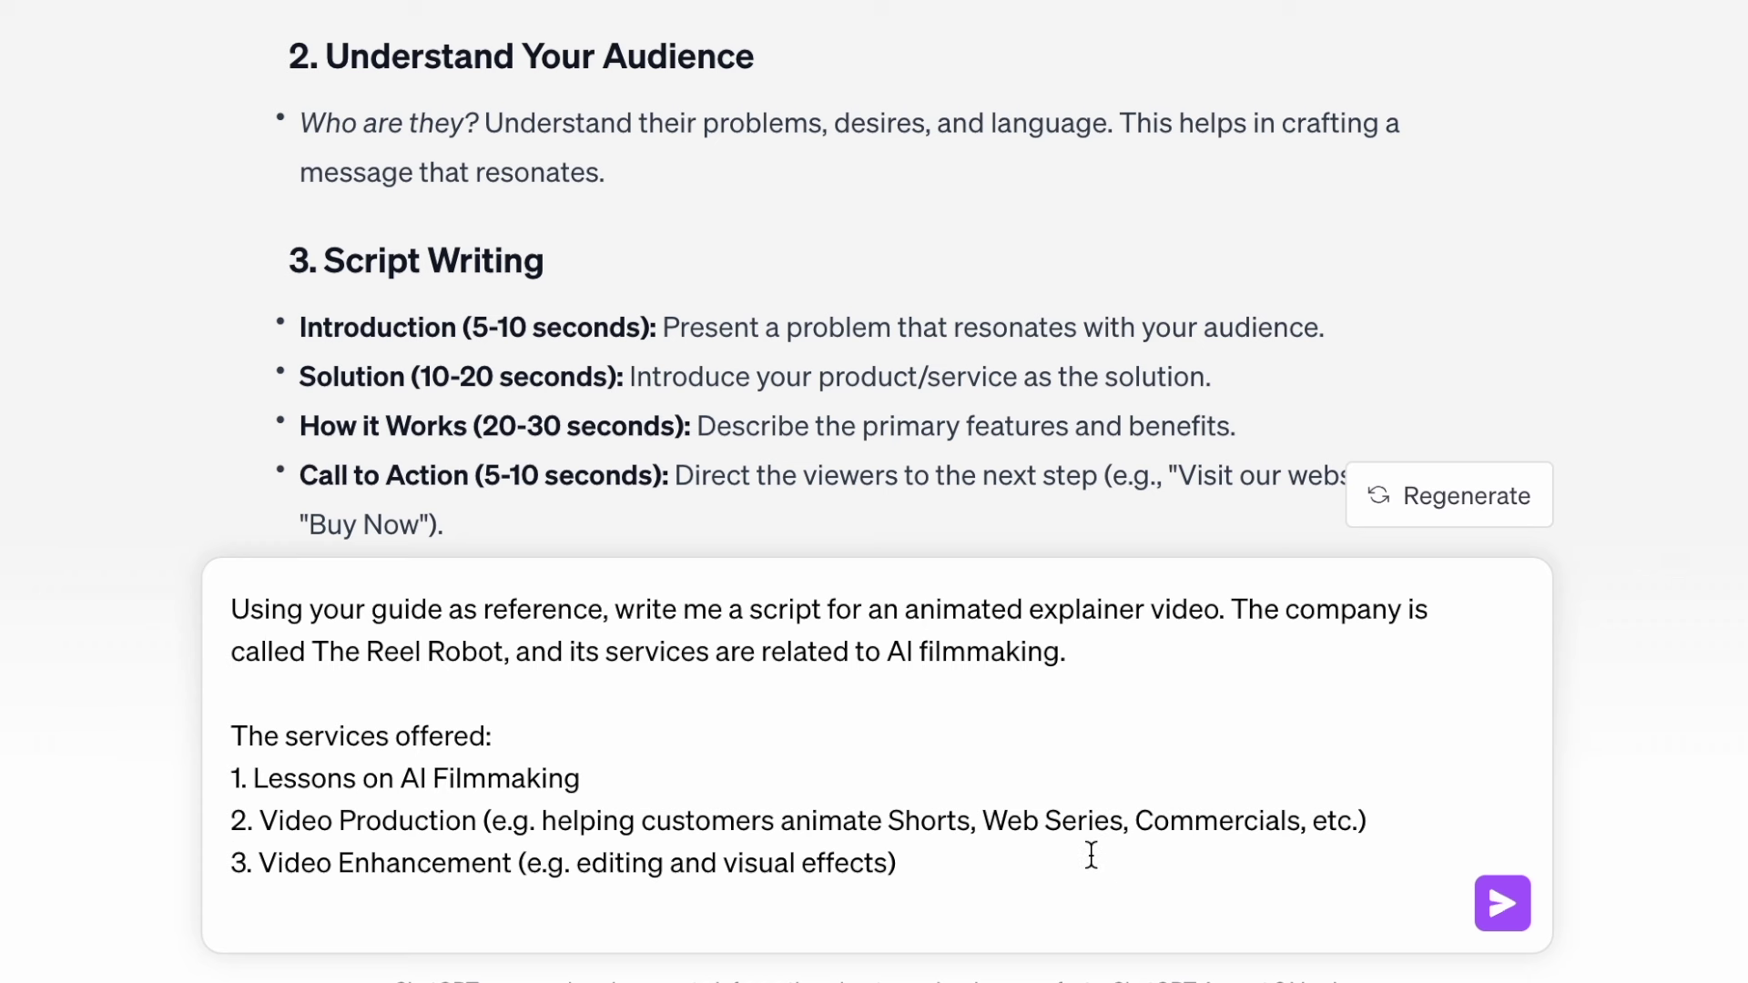
pyautogui.press('Return')
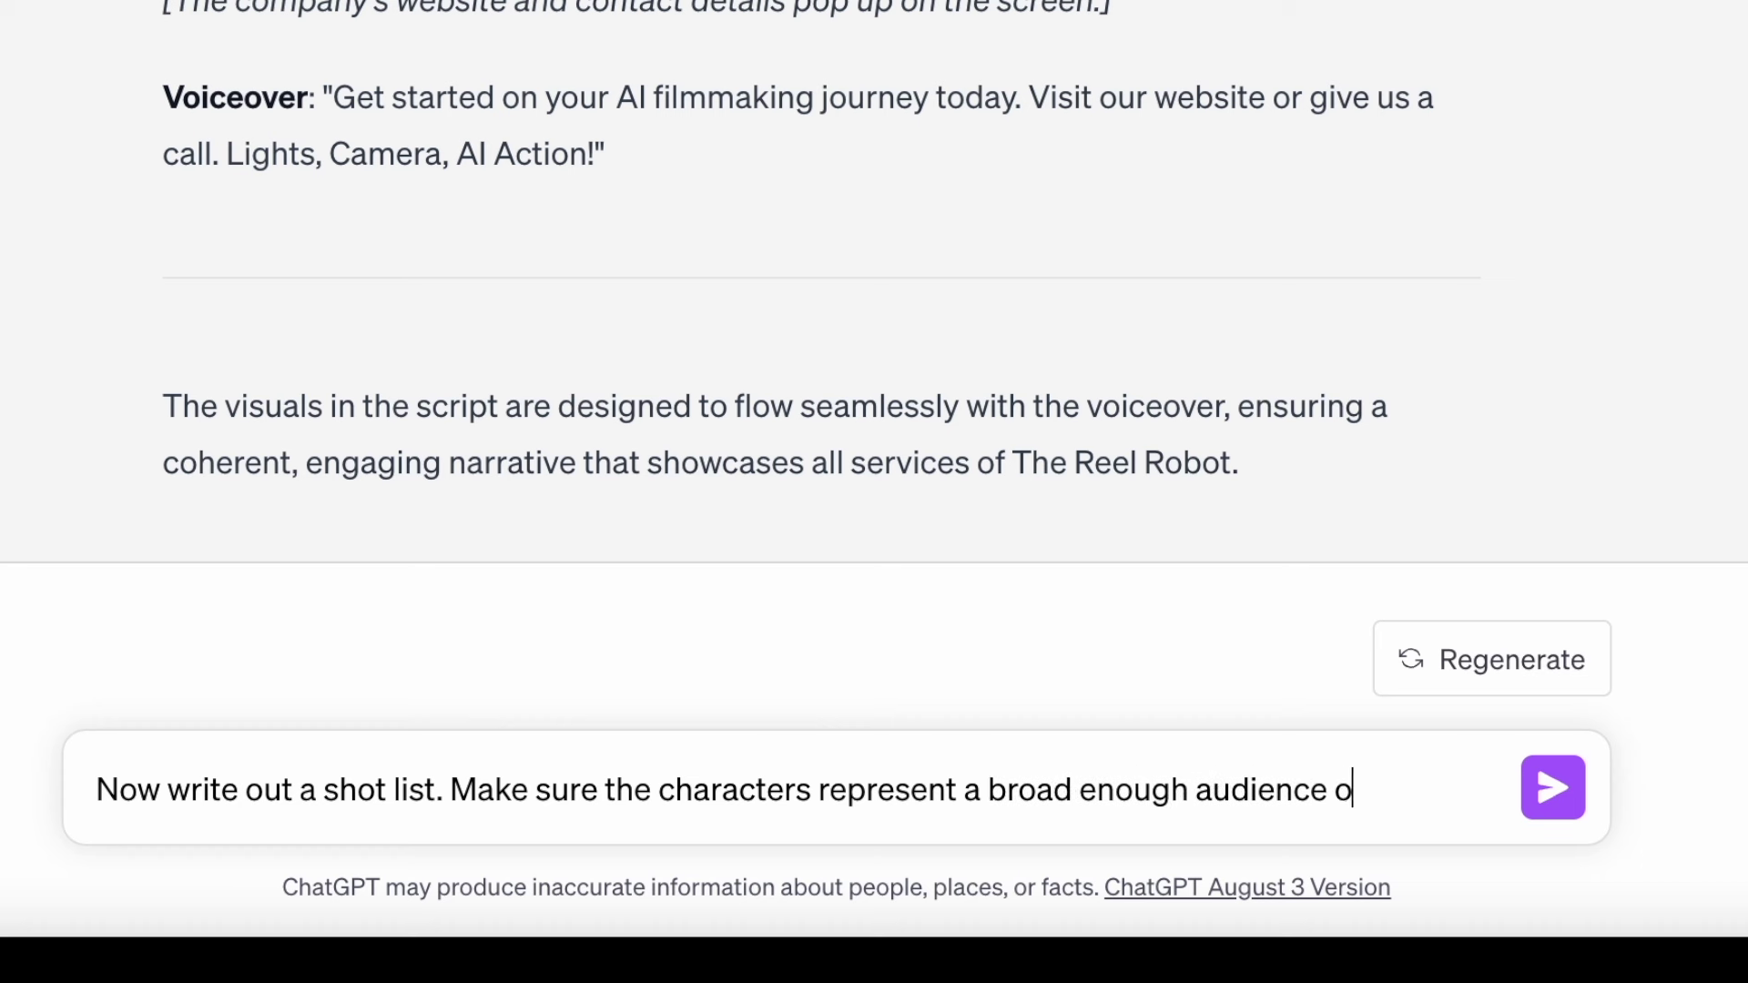
# Step: Request a shot list with diverse characters, then ask for colour-scheme and animation-style directions
pyautogui.write('f potential customers. Also make sure that animations do not require too much co')
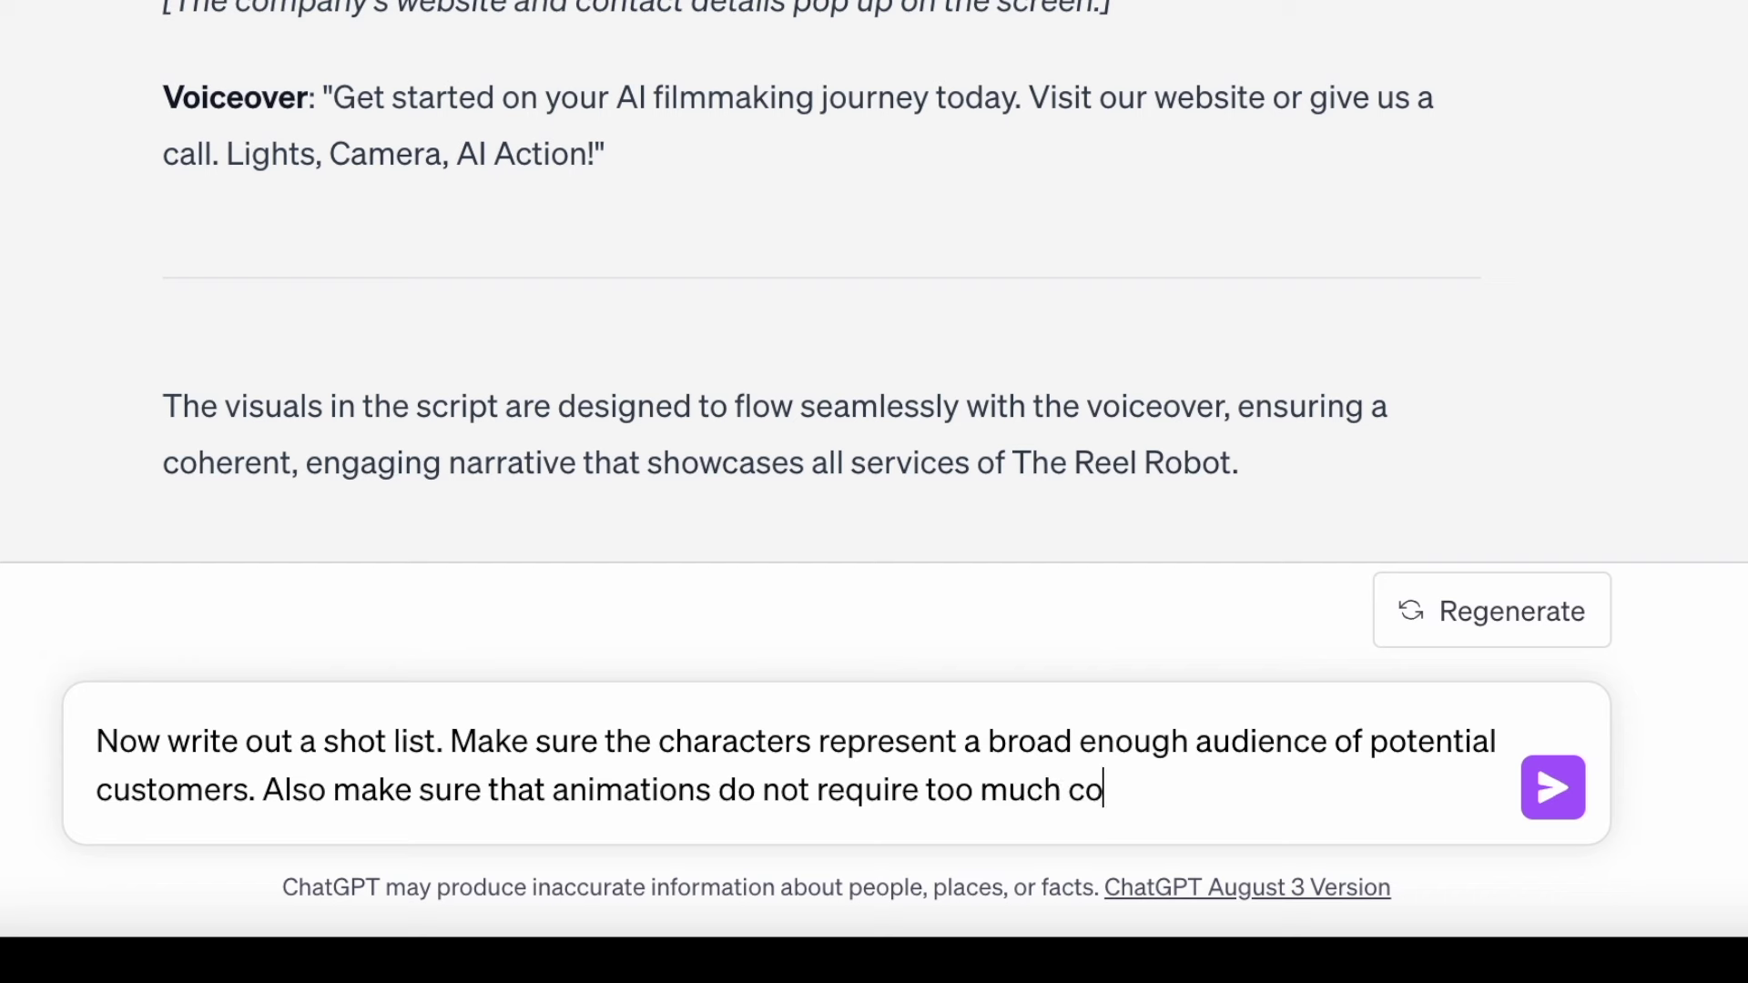
pyautogui.press('Return')
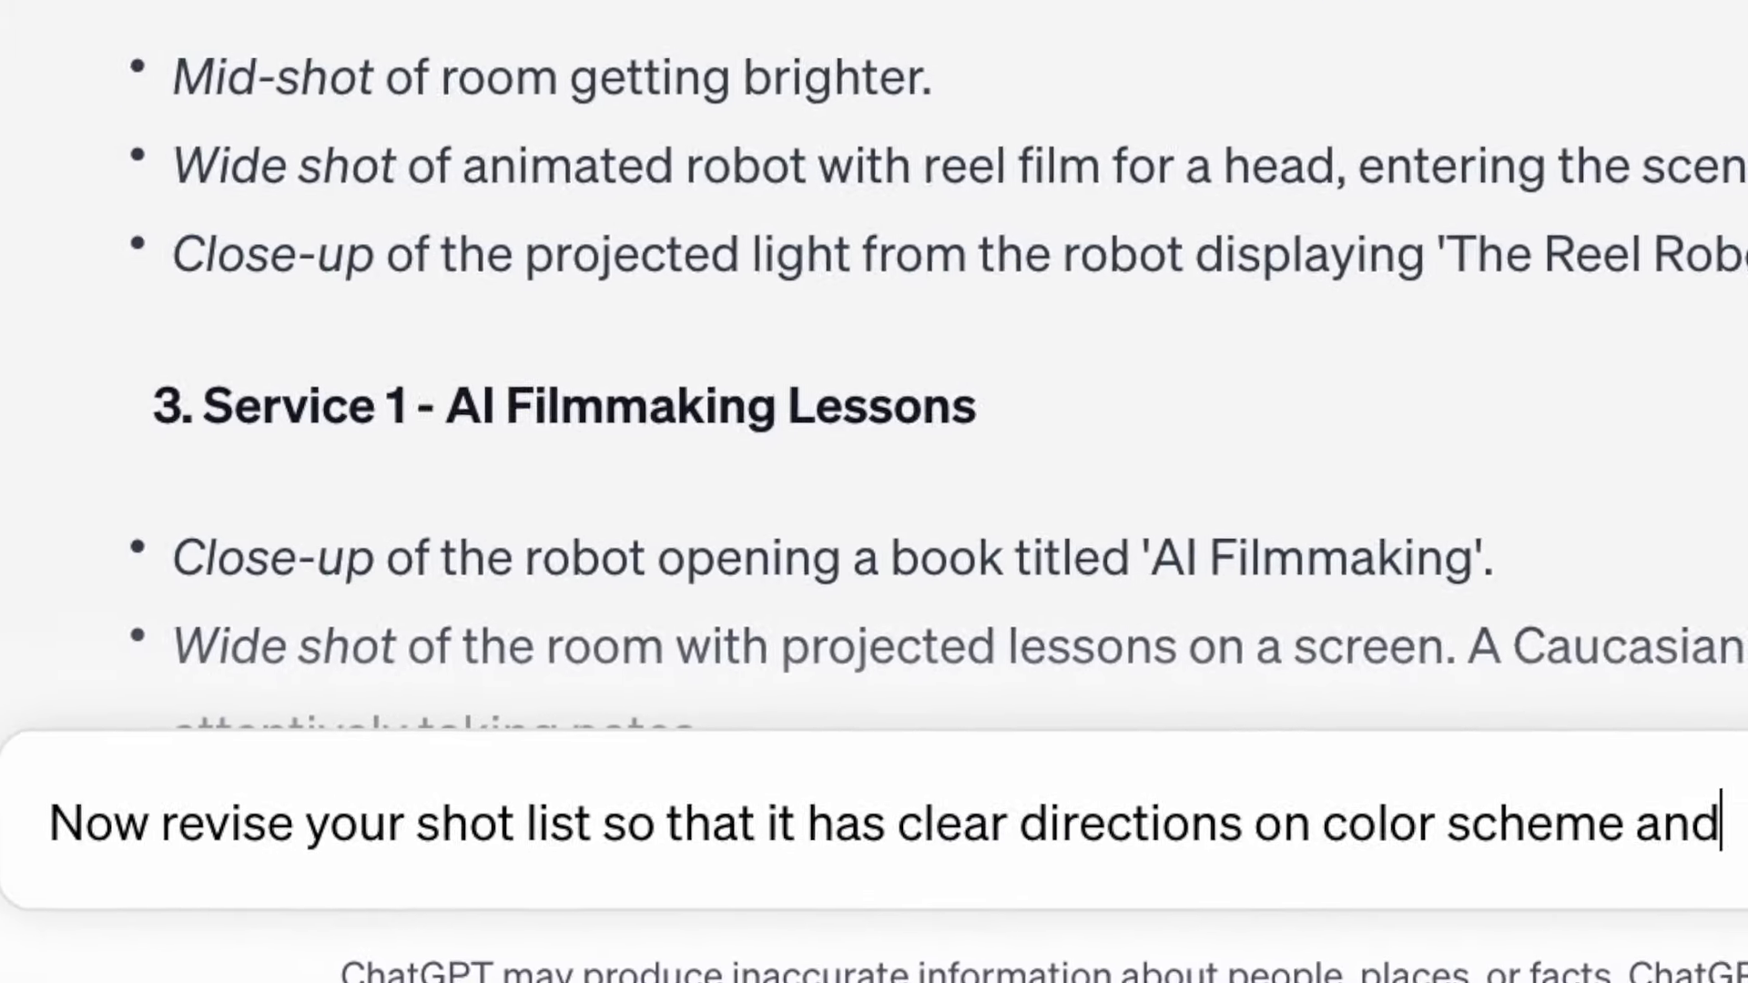
pyautogui.write('animation style')
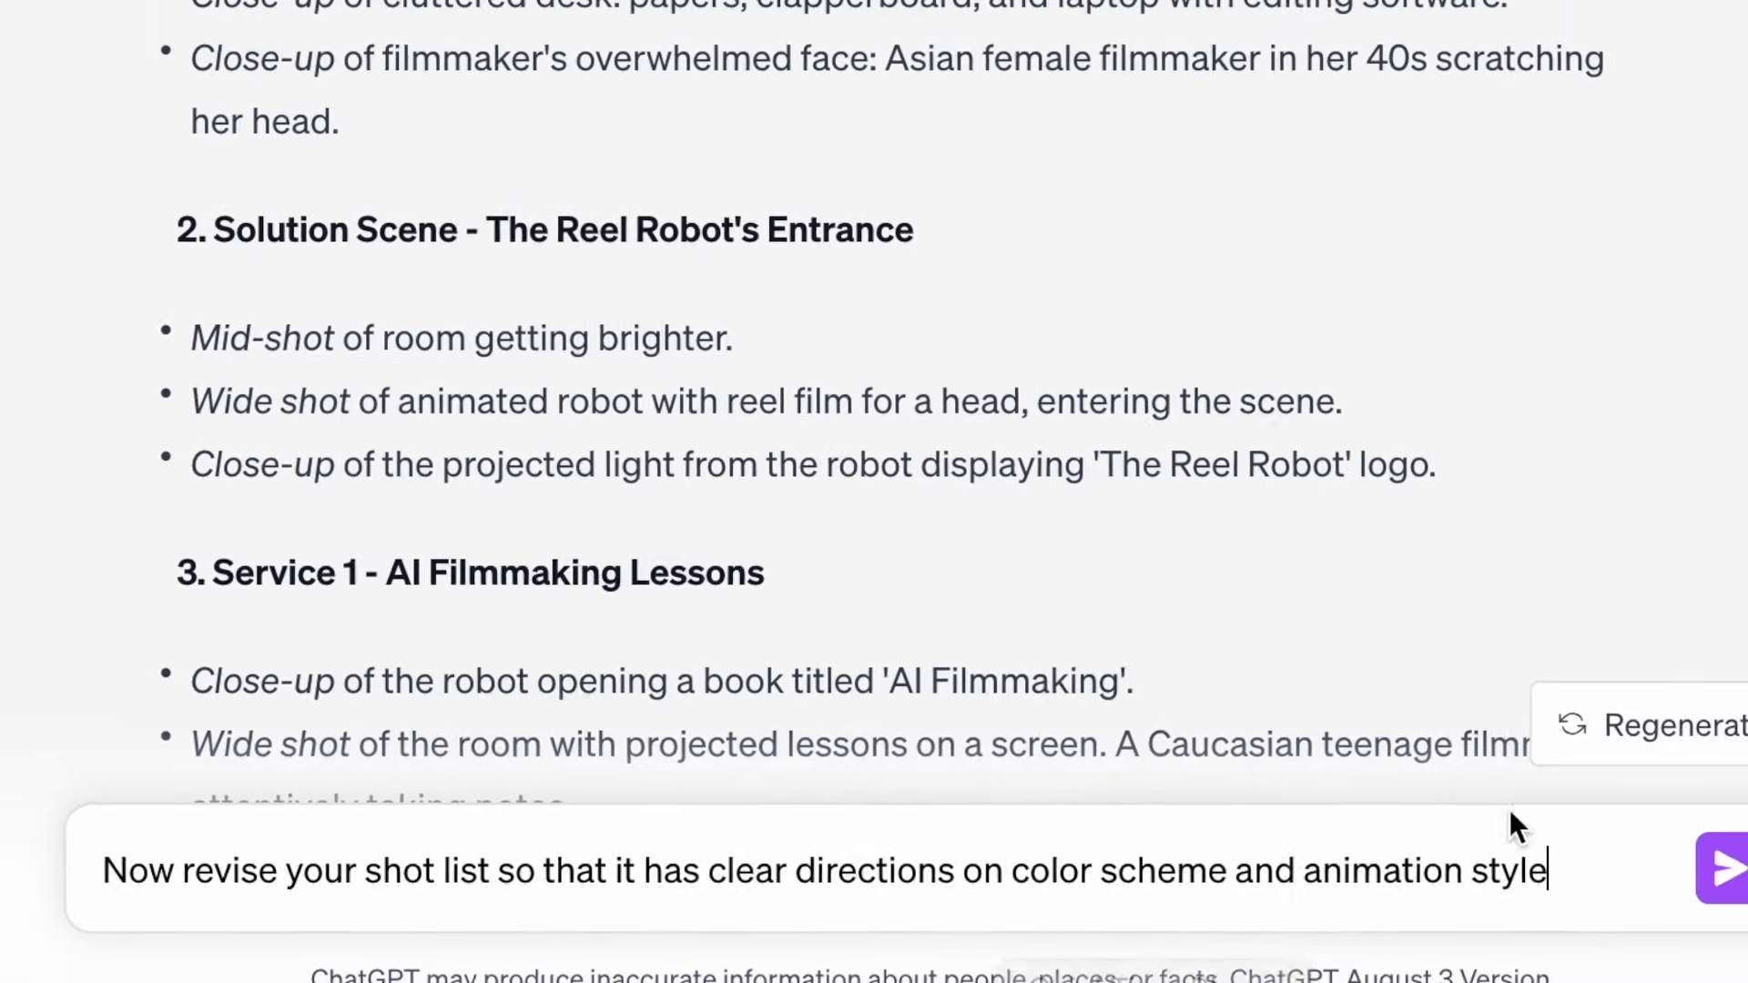
pyautogui.click(1721, 867)
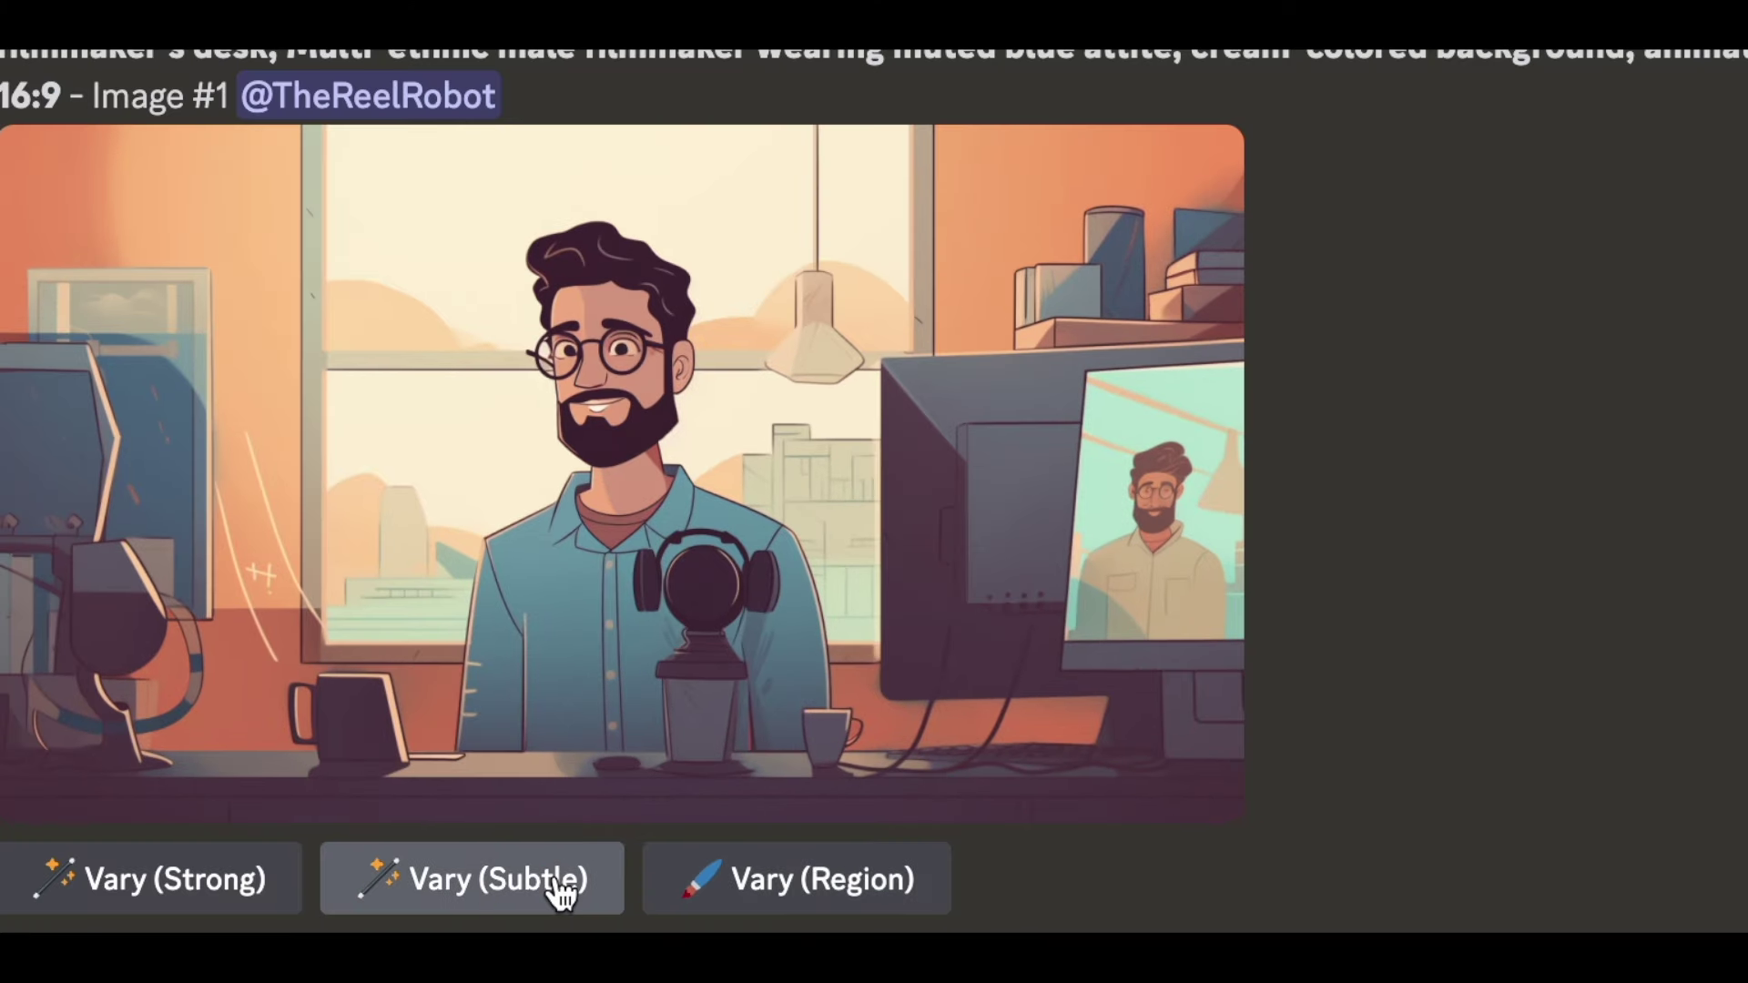
# Step: Mark the microphone with Vary (Region) and start the replacement prompt 'a video camera'
pyautogui.click(790, 902)
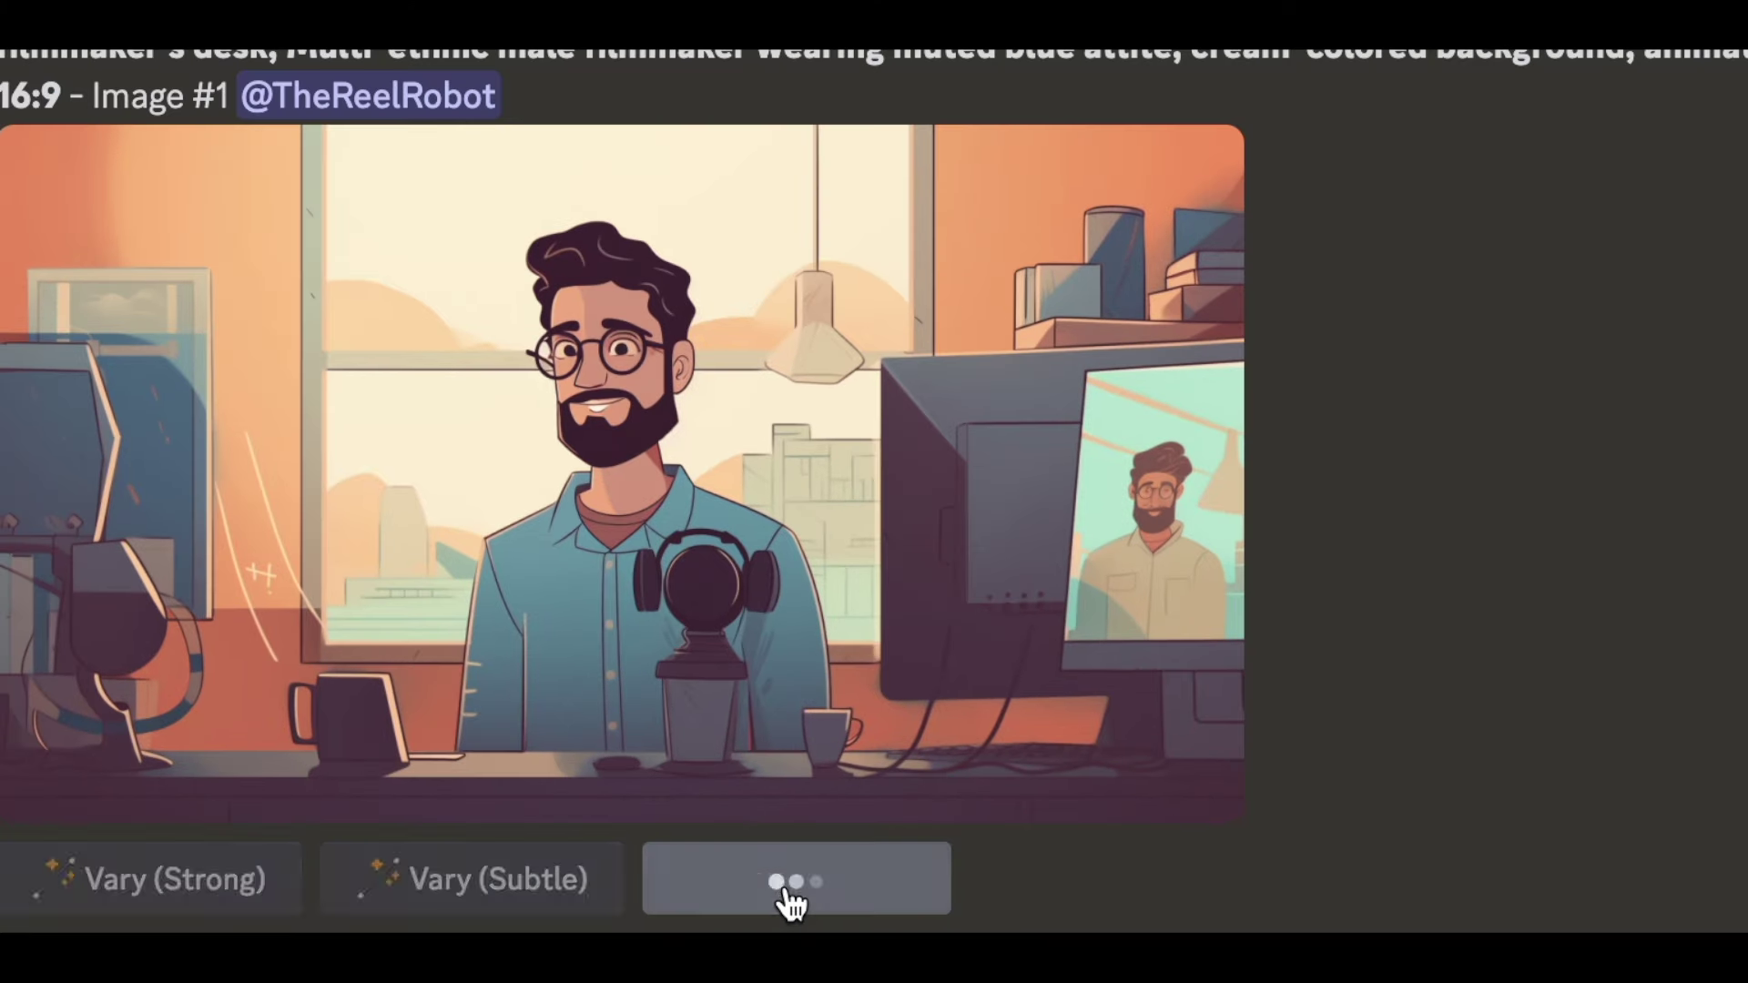
pyautogui.moveTo(886, 505); pyautogui.dragTo(994, 665)
pyautogui.write('a')
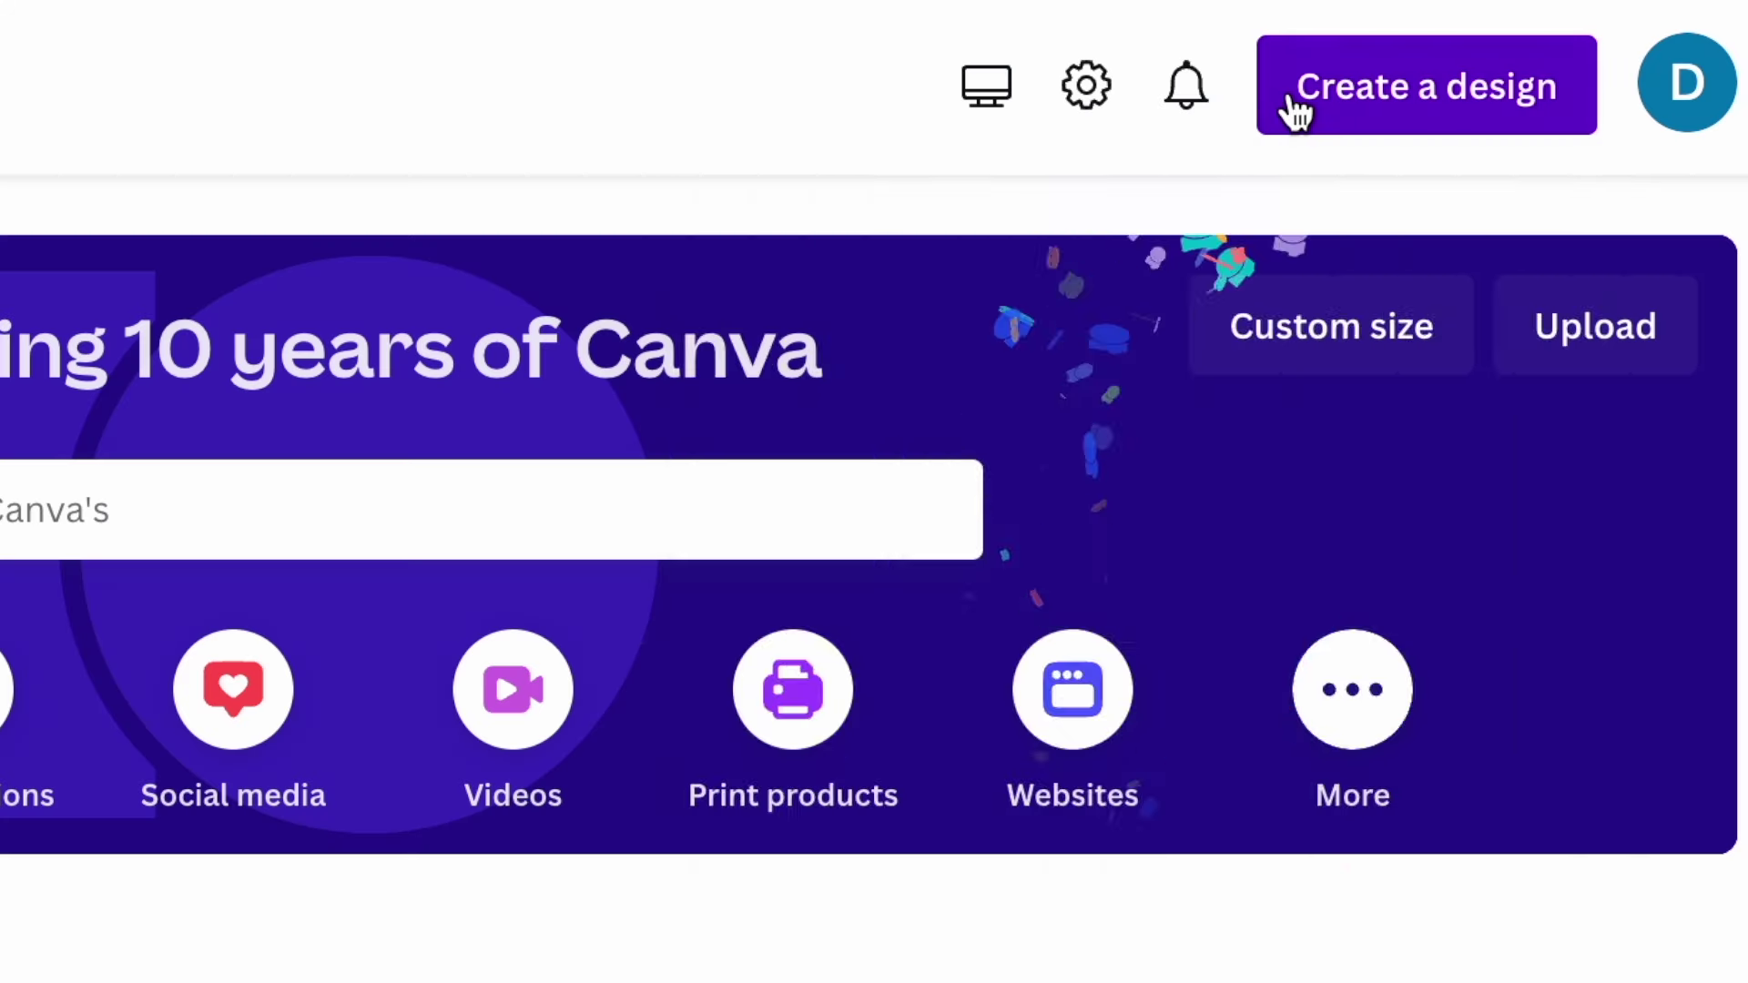
# Step: Create a new video design and place a 'lessons' graphic at the canvas top-left
pyautogui.click(1296, 107)
pyautogui.write('video')
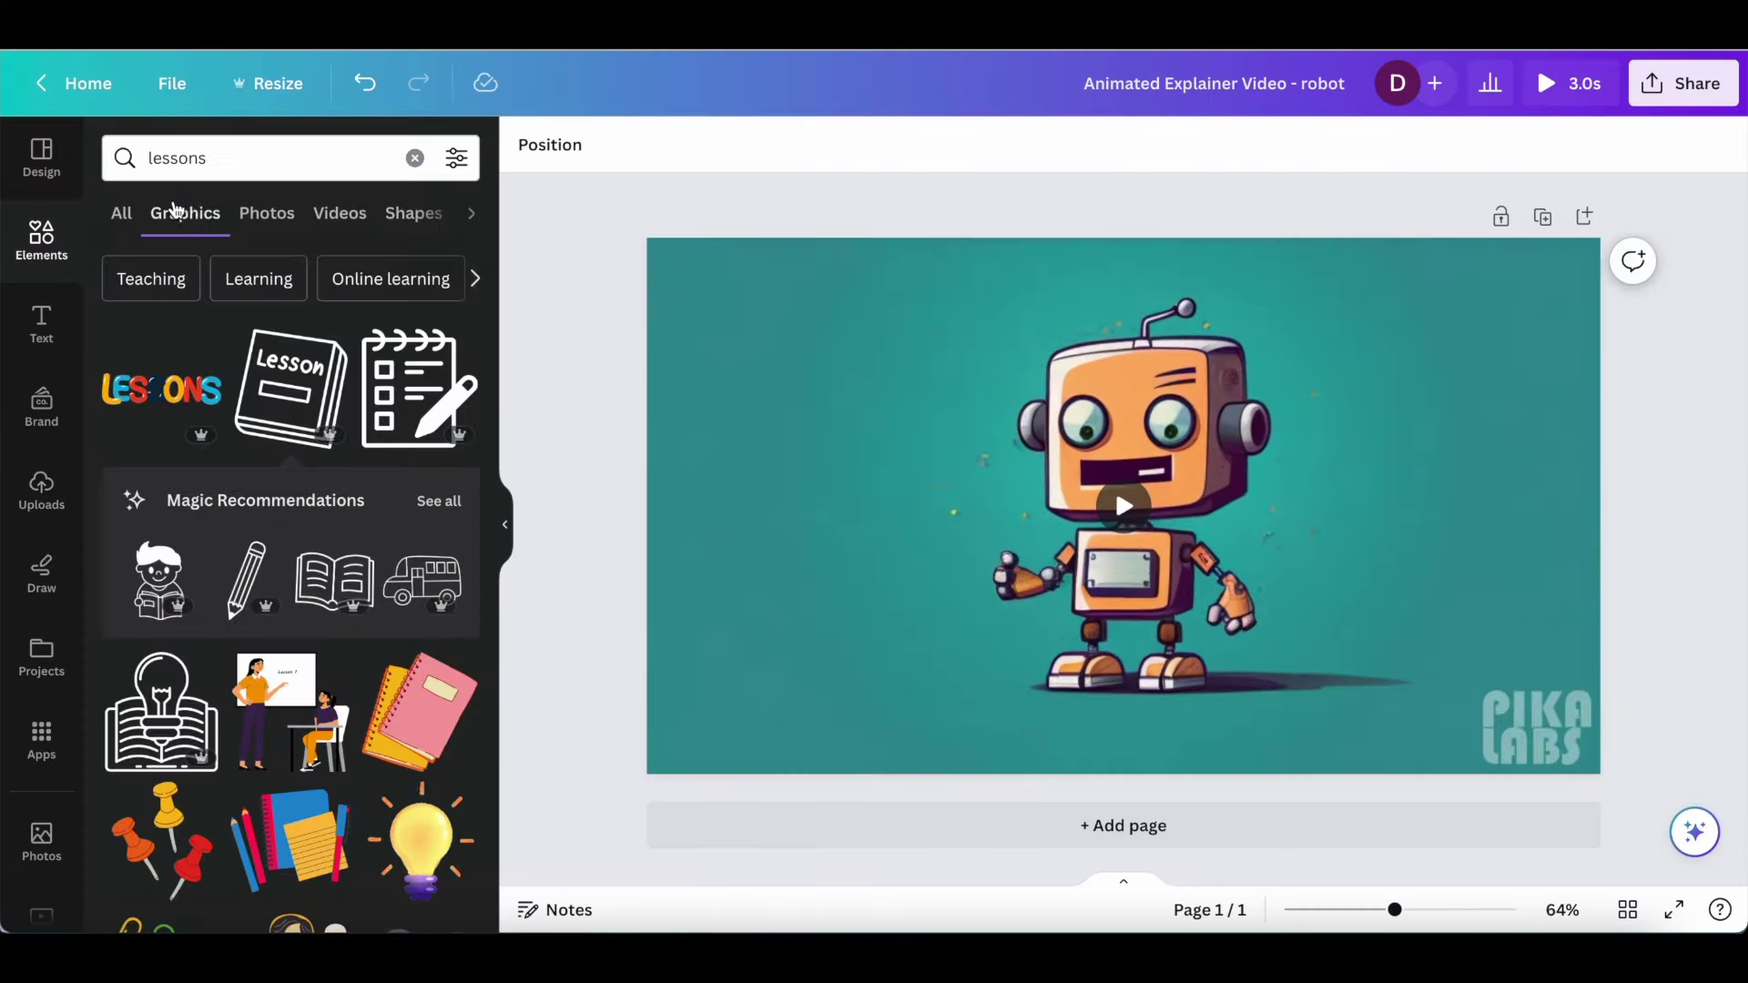
pyautogui.click(302, 164)
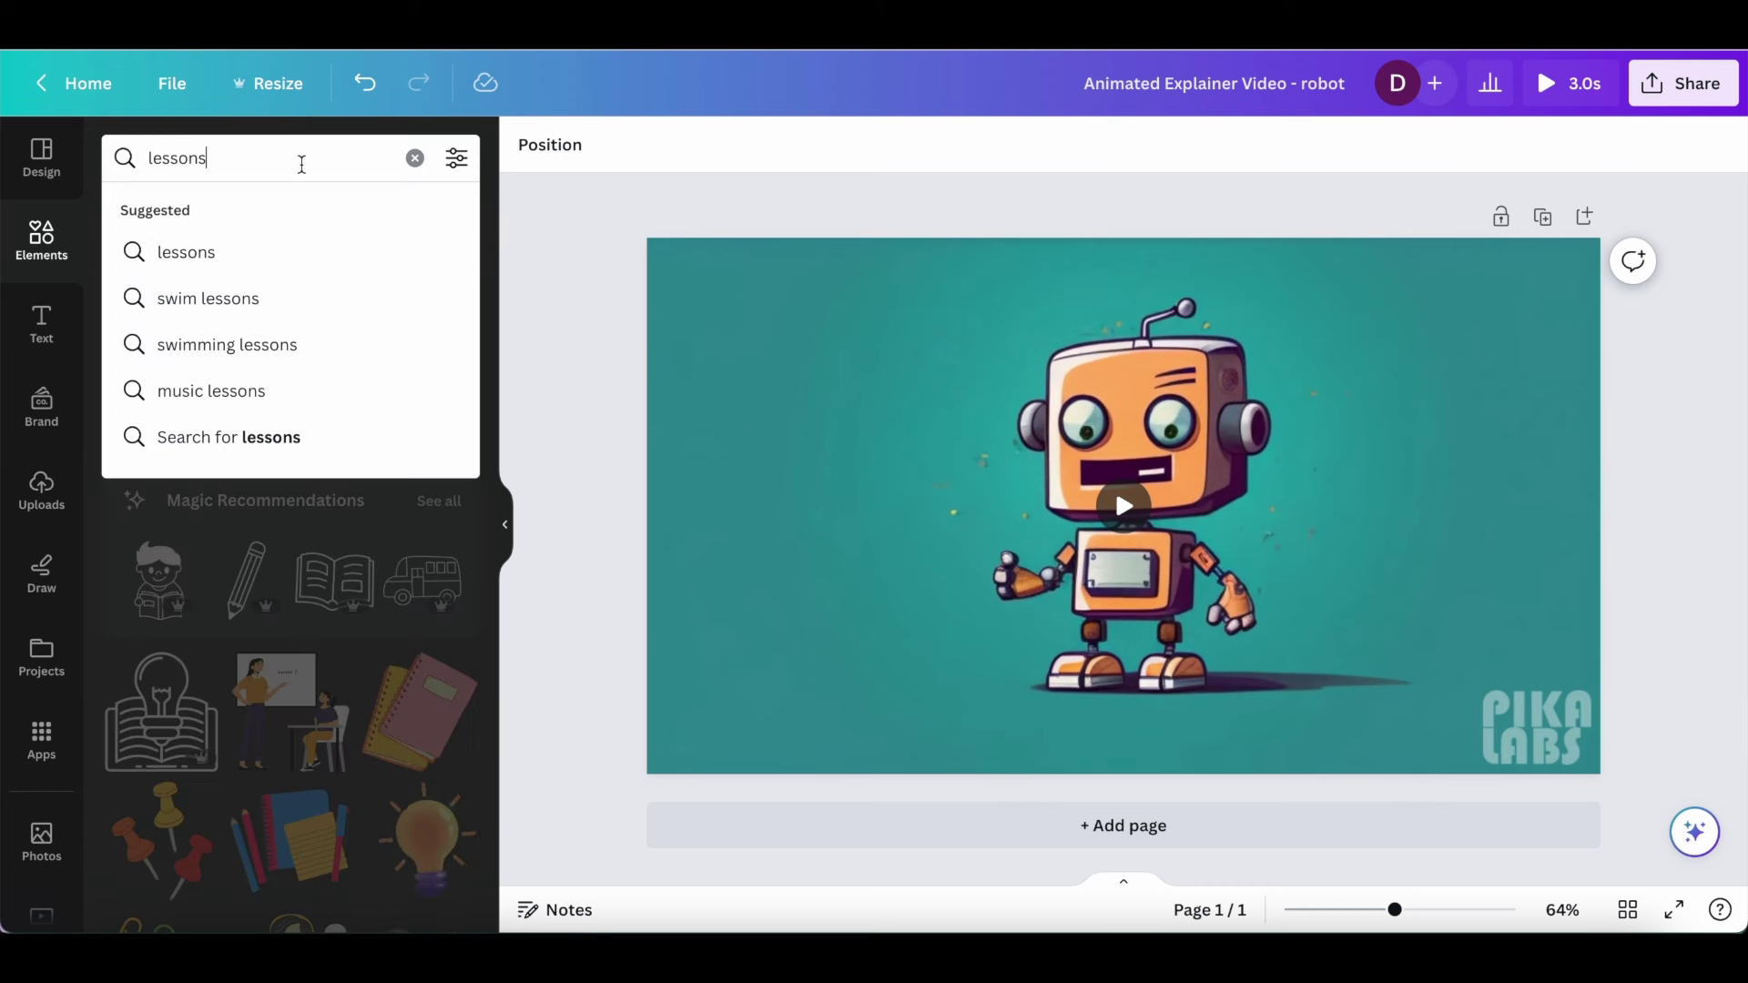
pyautogui.press('Return')
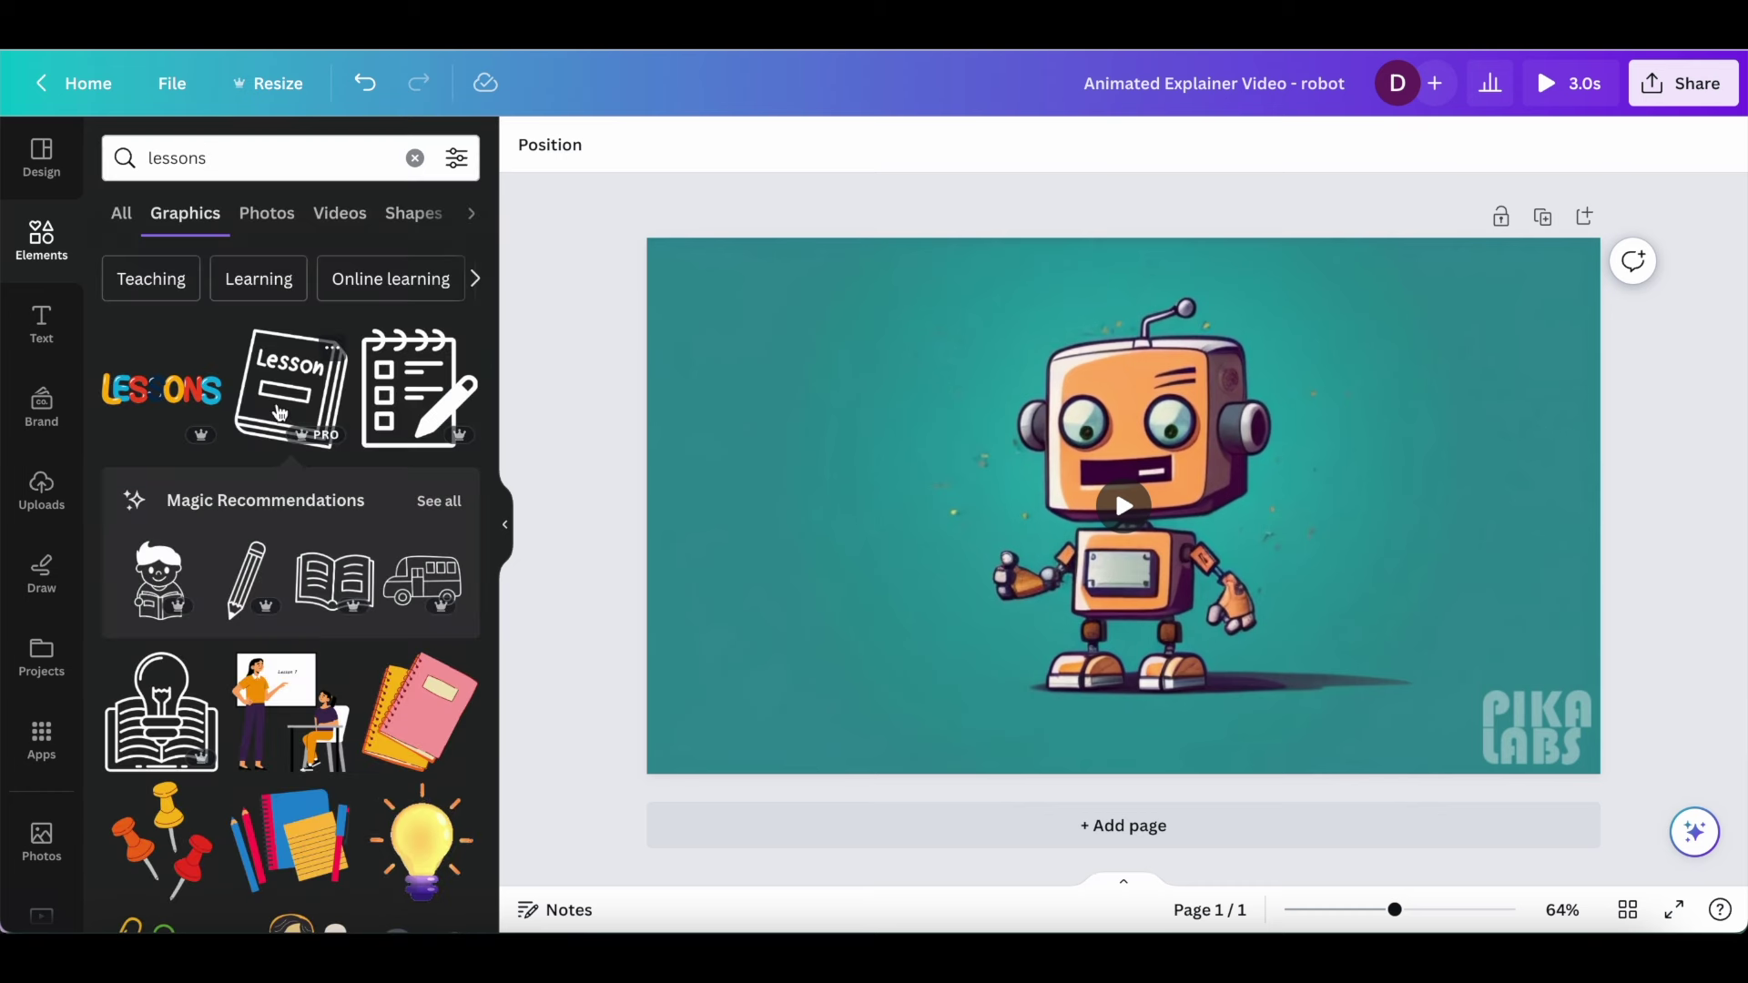
pyautogui.moveTo(301, 399); pyautogui.dragTo(778, 406)
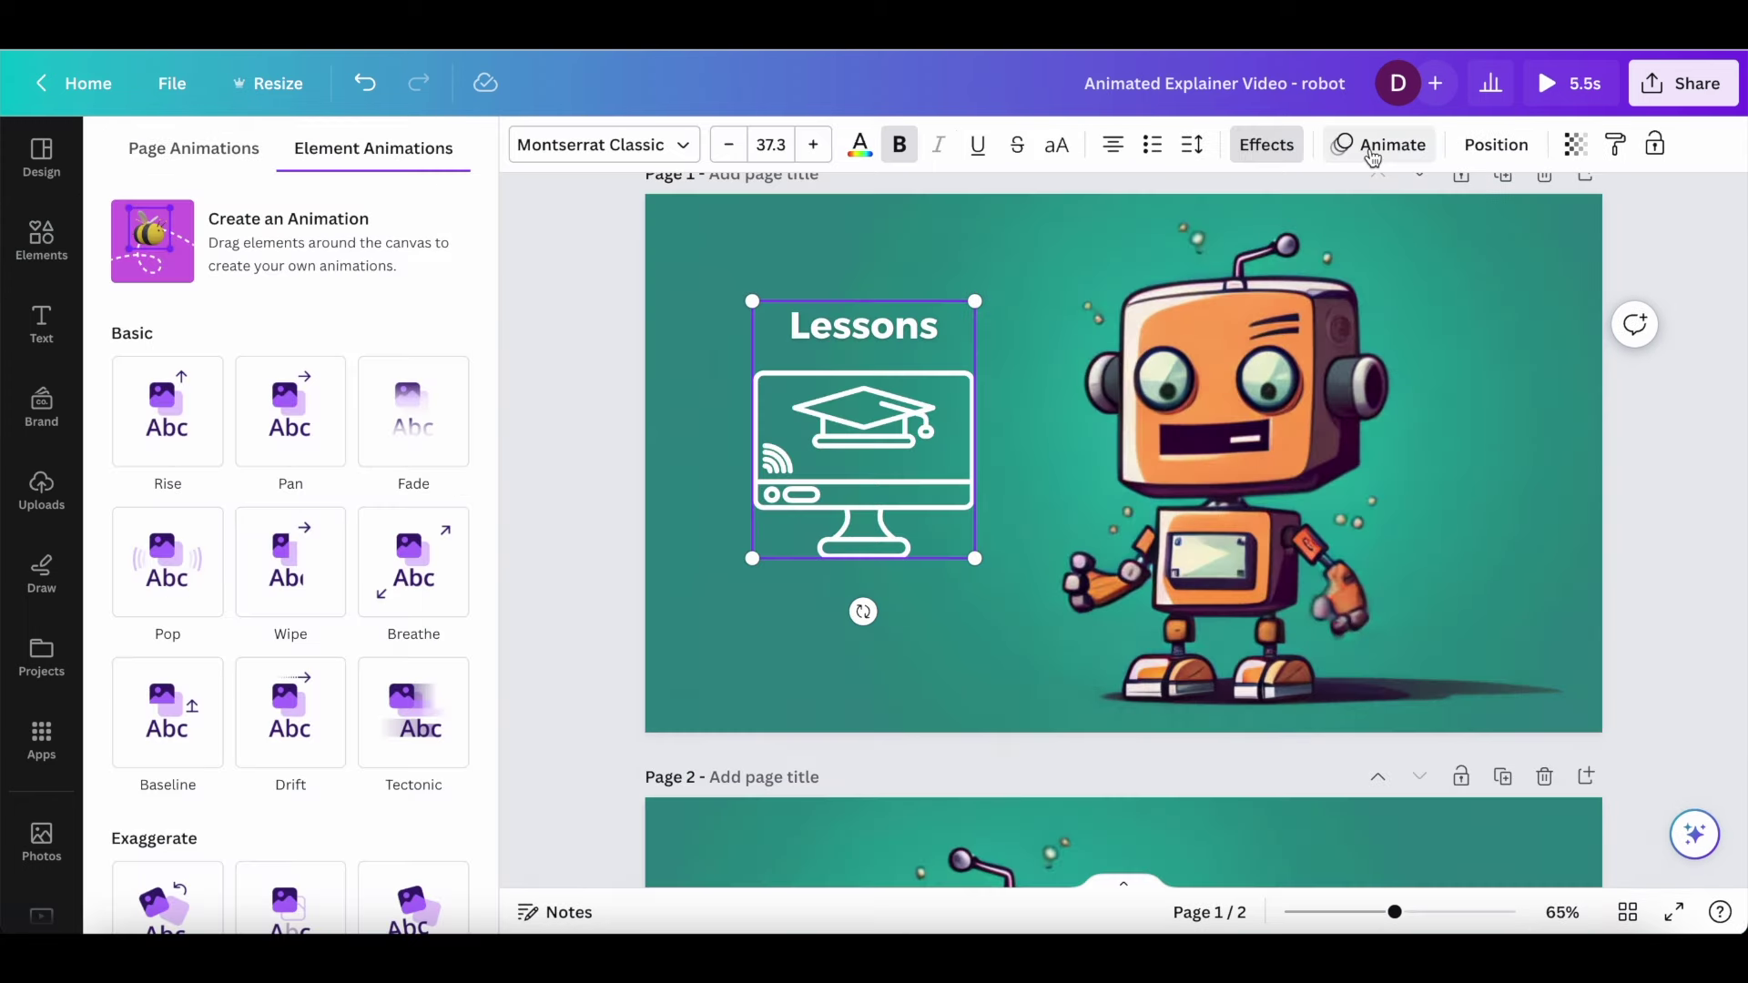
# Step: Draw a custom motion path for the Lessons graphic with Orient element to path enabled
pyautogui.click(152, 241)
pyautogui.moveTo(864, 427)
pyautogui.mouseDown()
pyautogui.moveTo(877, 507)
pyautogui.moveTo(975, 274)
pyautogui.moveTo(956, 273)
pyautogui.mouseUp()
pyautogui.click(448, 325)
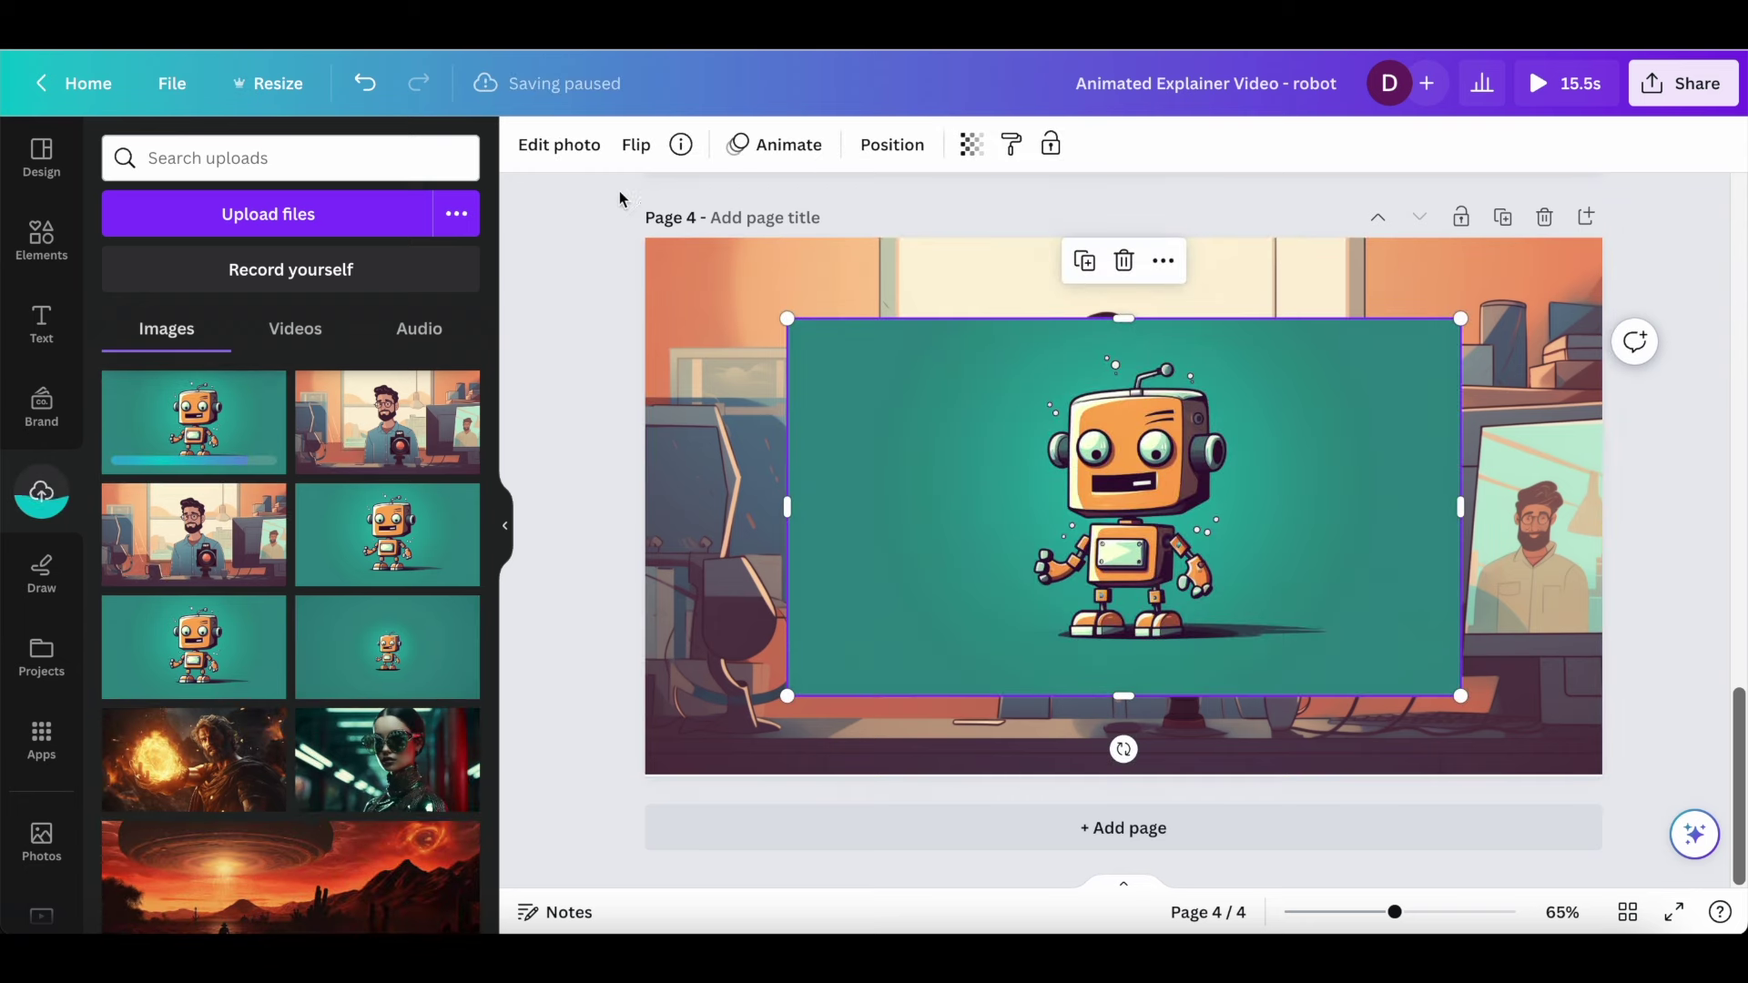
# Step: Strip the robot's teal background, erase the filmmaker's glasses with Magic Eraser, then bring up sharing options
pyautogui.click(593, 159)
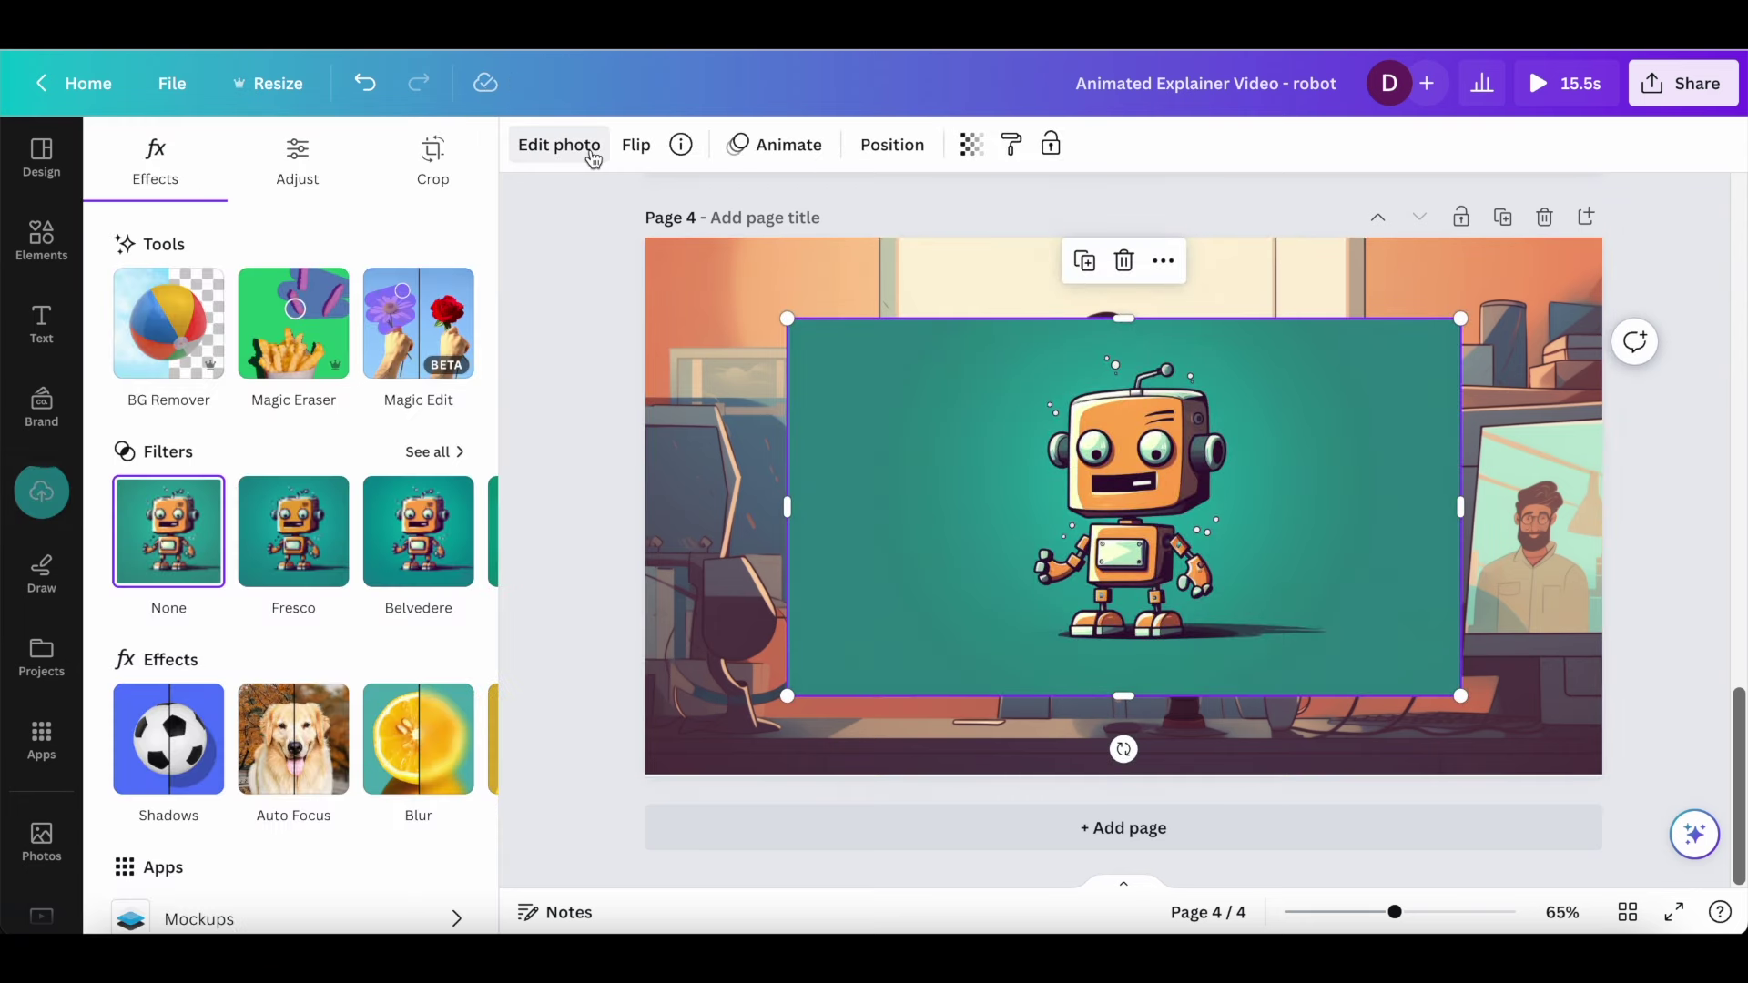
pyautogui.click(179, 342)
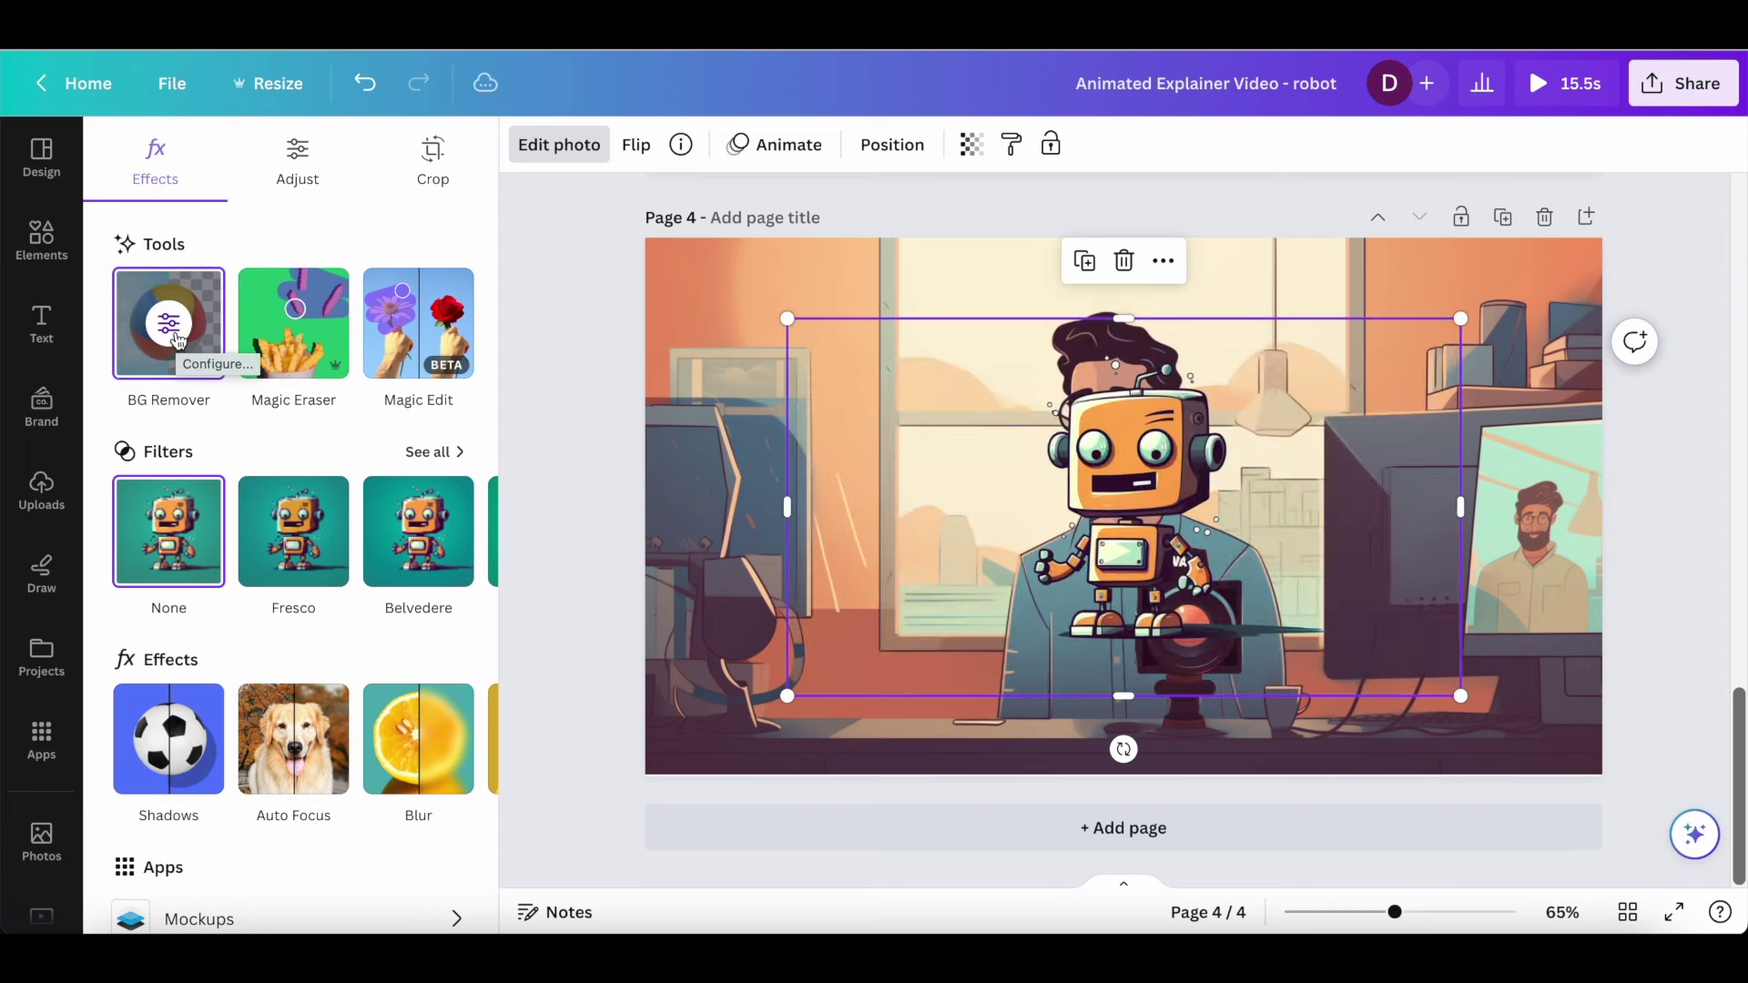
pyautogui.click(293, 323)
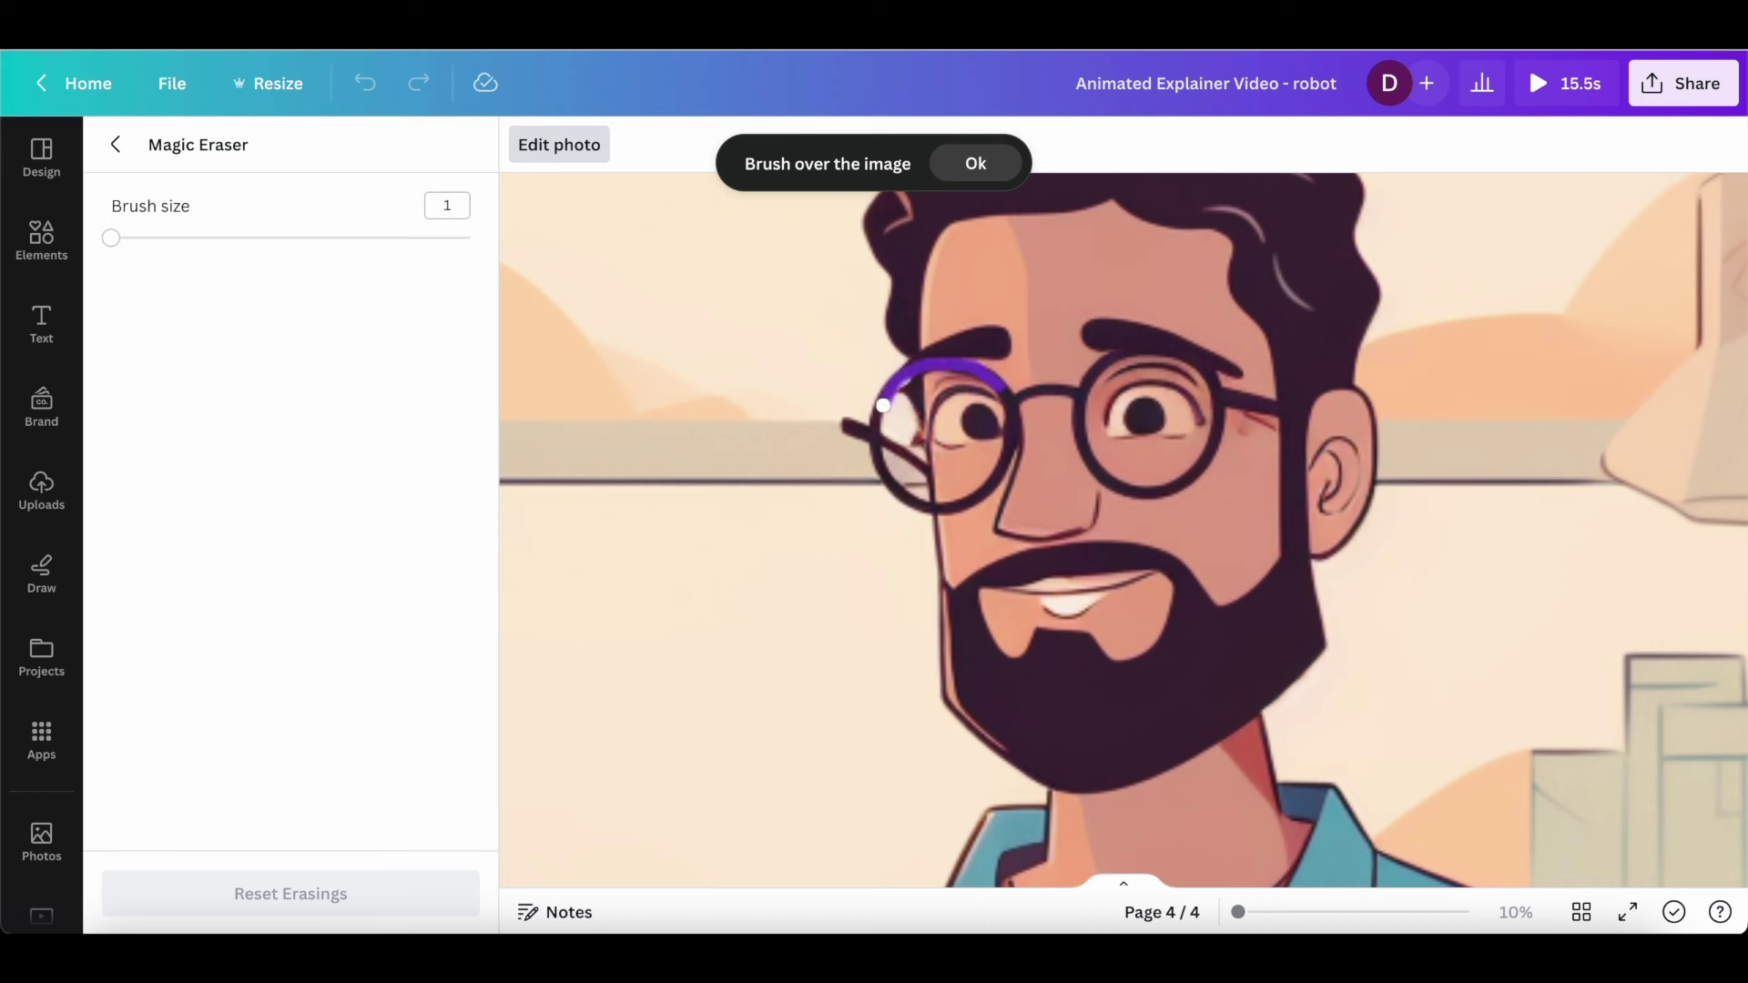
pyautogui.moveTo(883, 405)
pyautogui.mouseDown()
pyautogui.moveTo(885, 474)
pyautogui.moveTo(938, 505)
pyautogui.mouseUp()
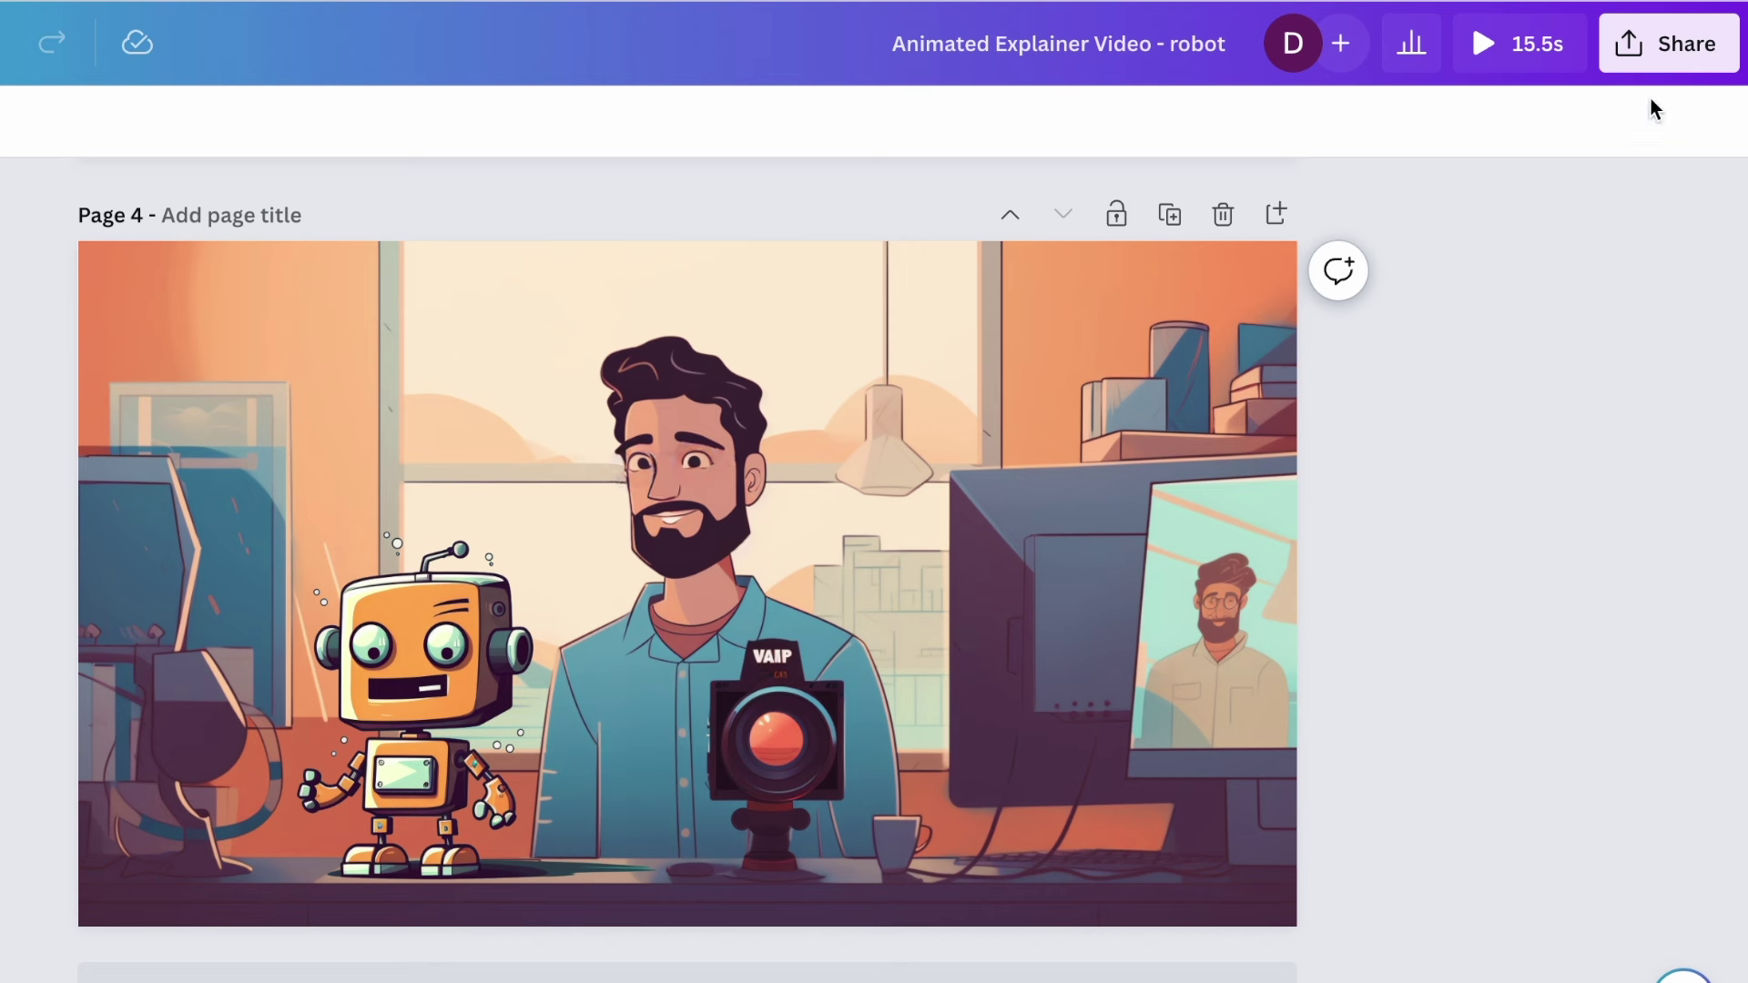
pyautogui.click(1668, 48)
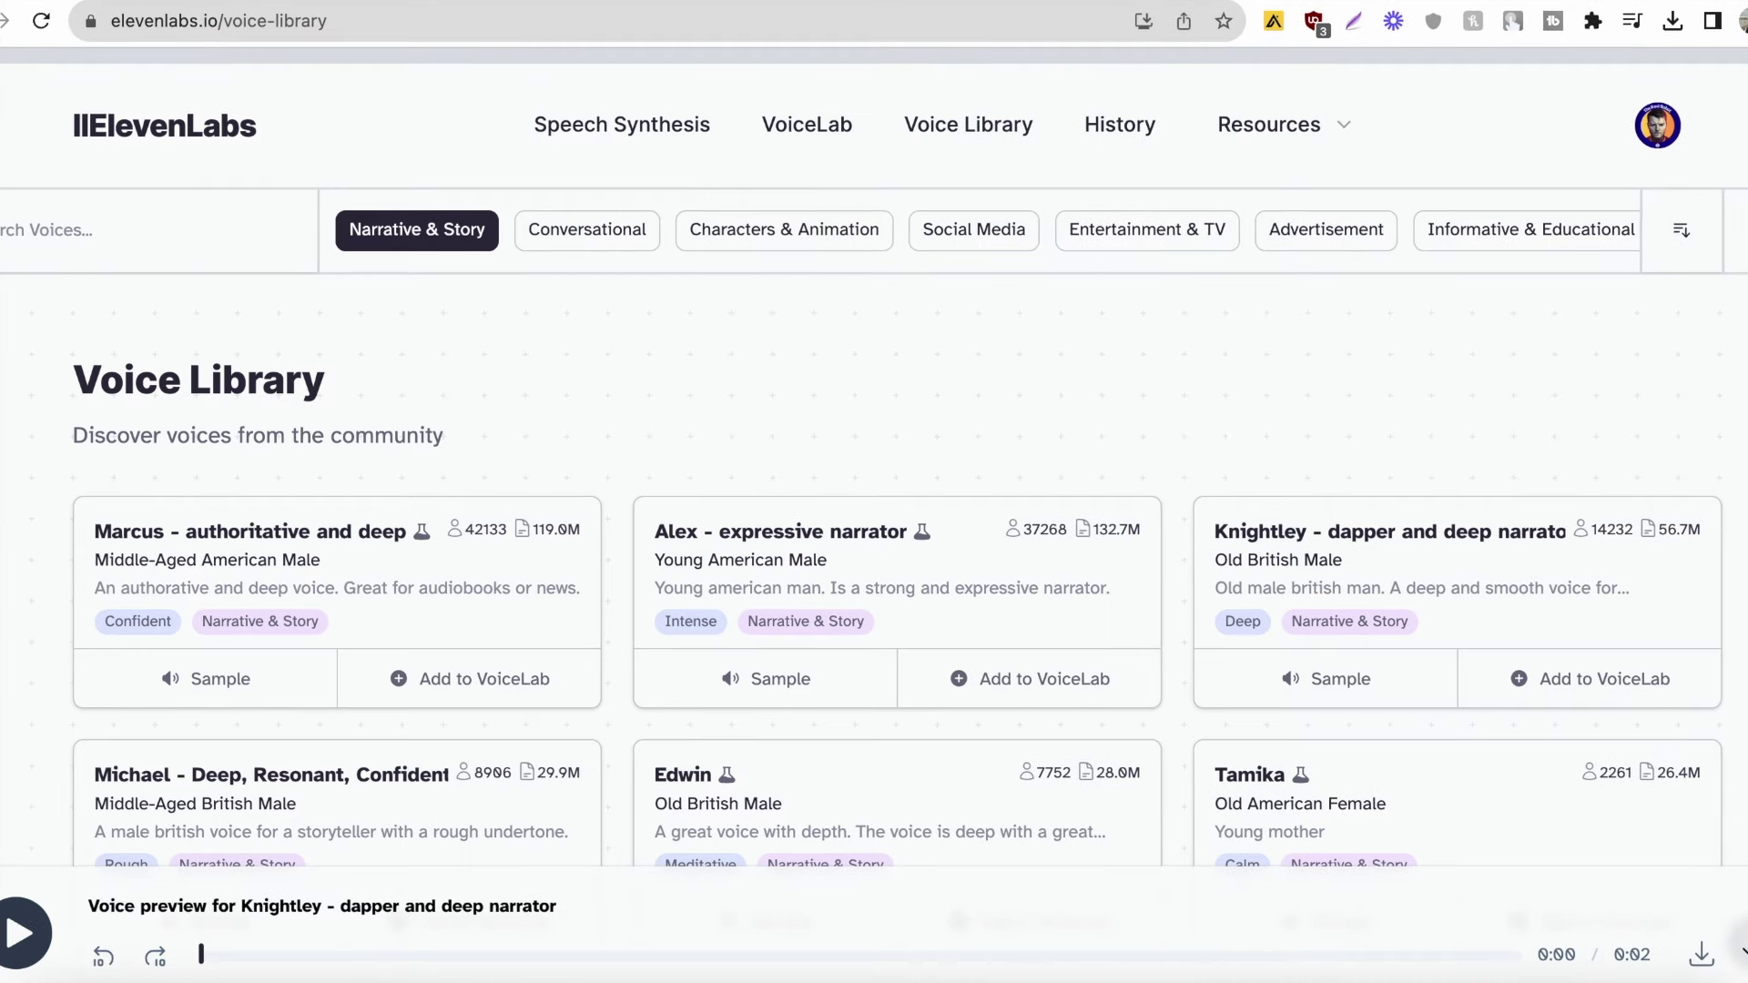
# Step: Preview the Marcus voice sample and add Marcus to the Voice Lab
pyautogui.click(217, 681)
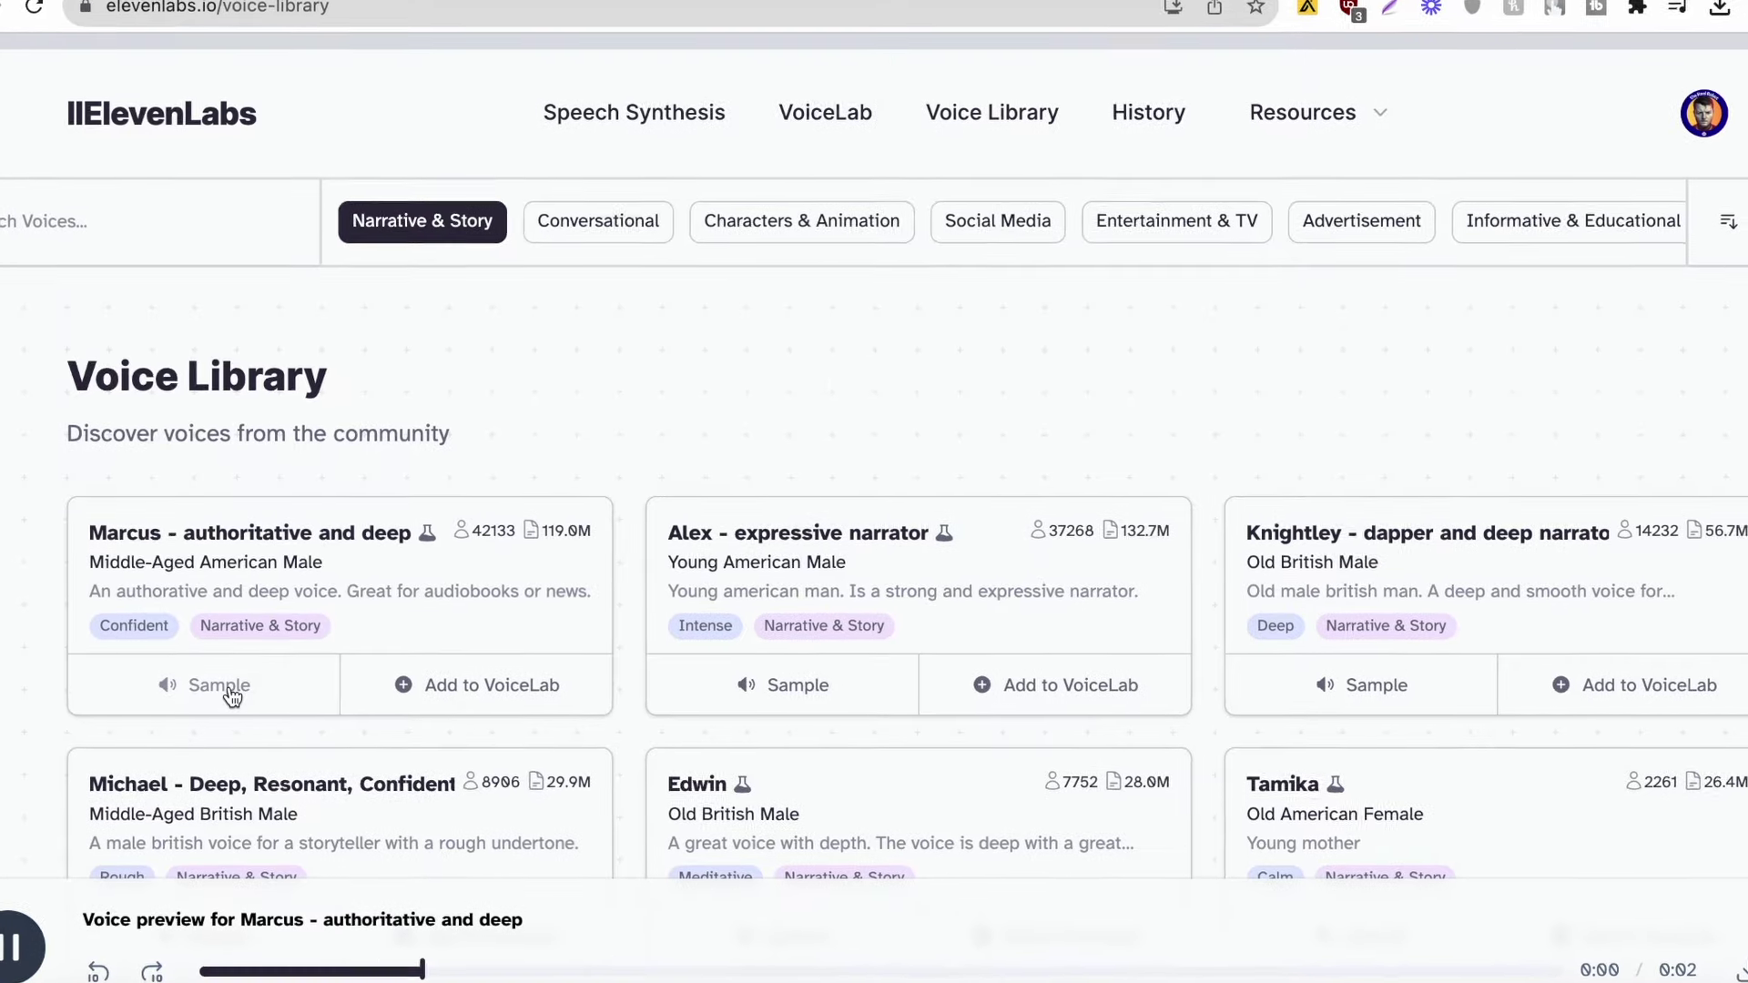
pyautogui.click(499, 689)
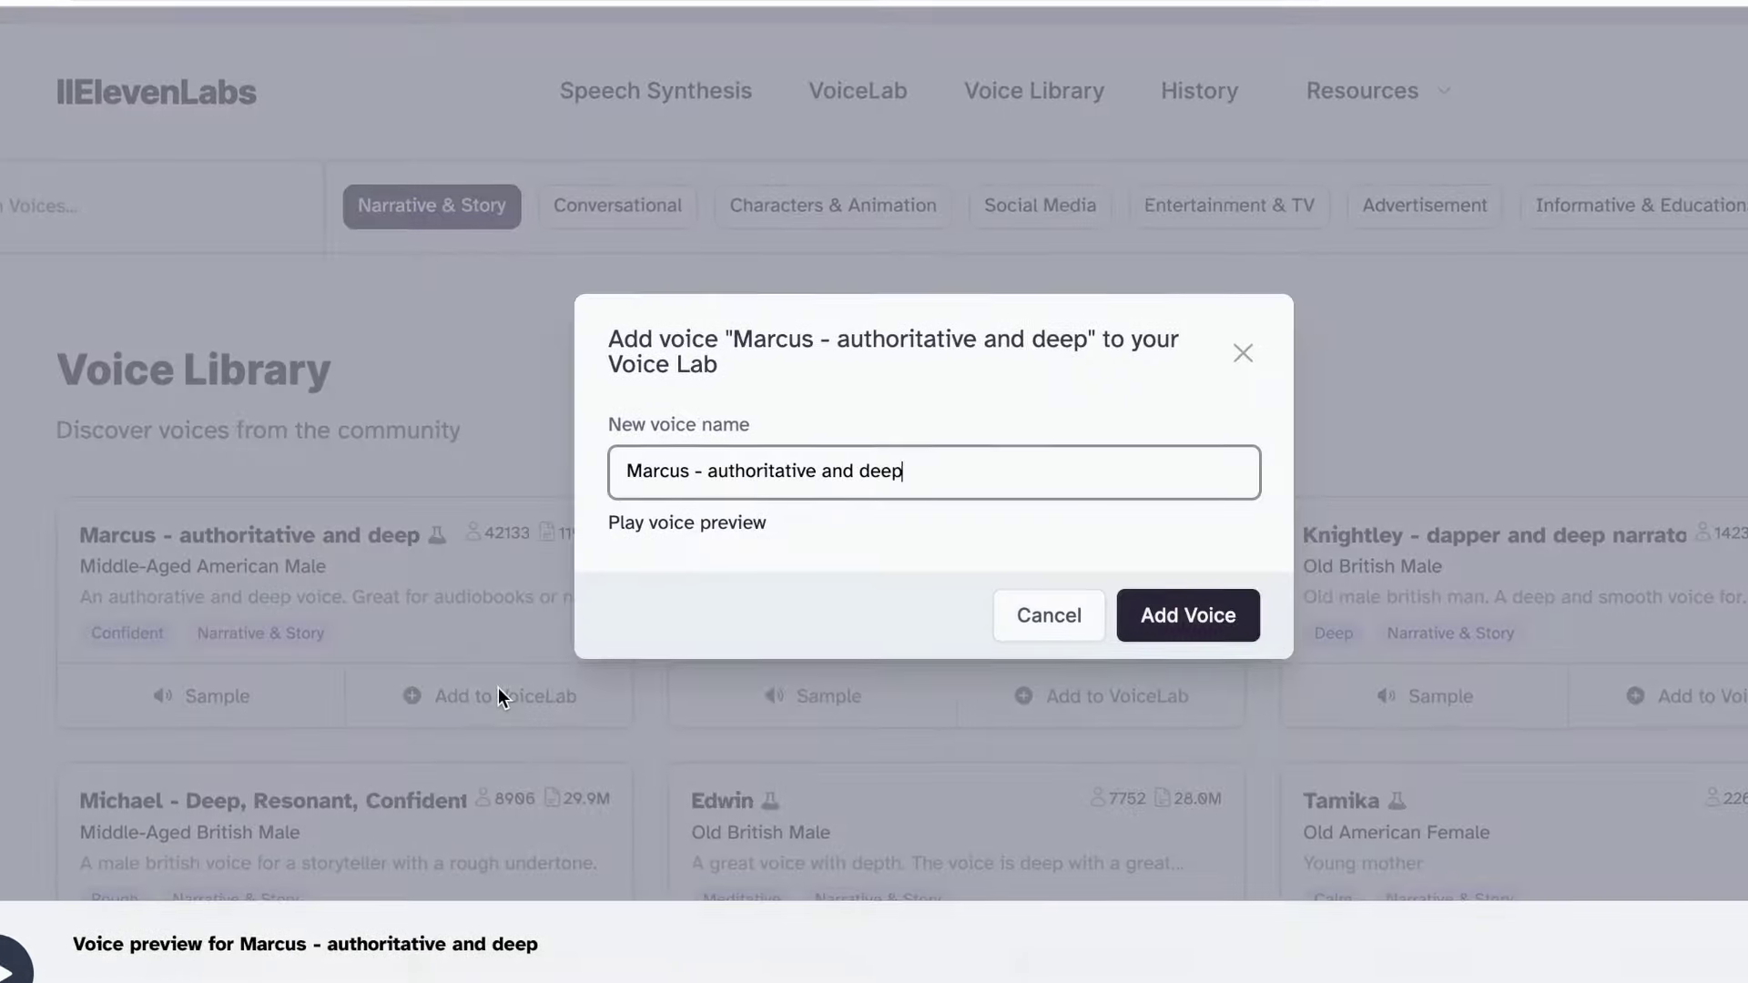
pyautogui.click(1255, 642)
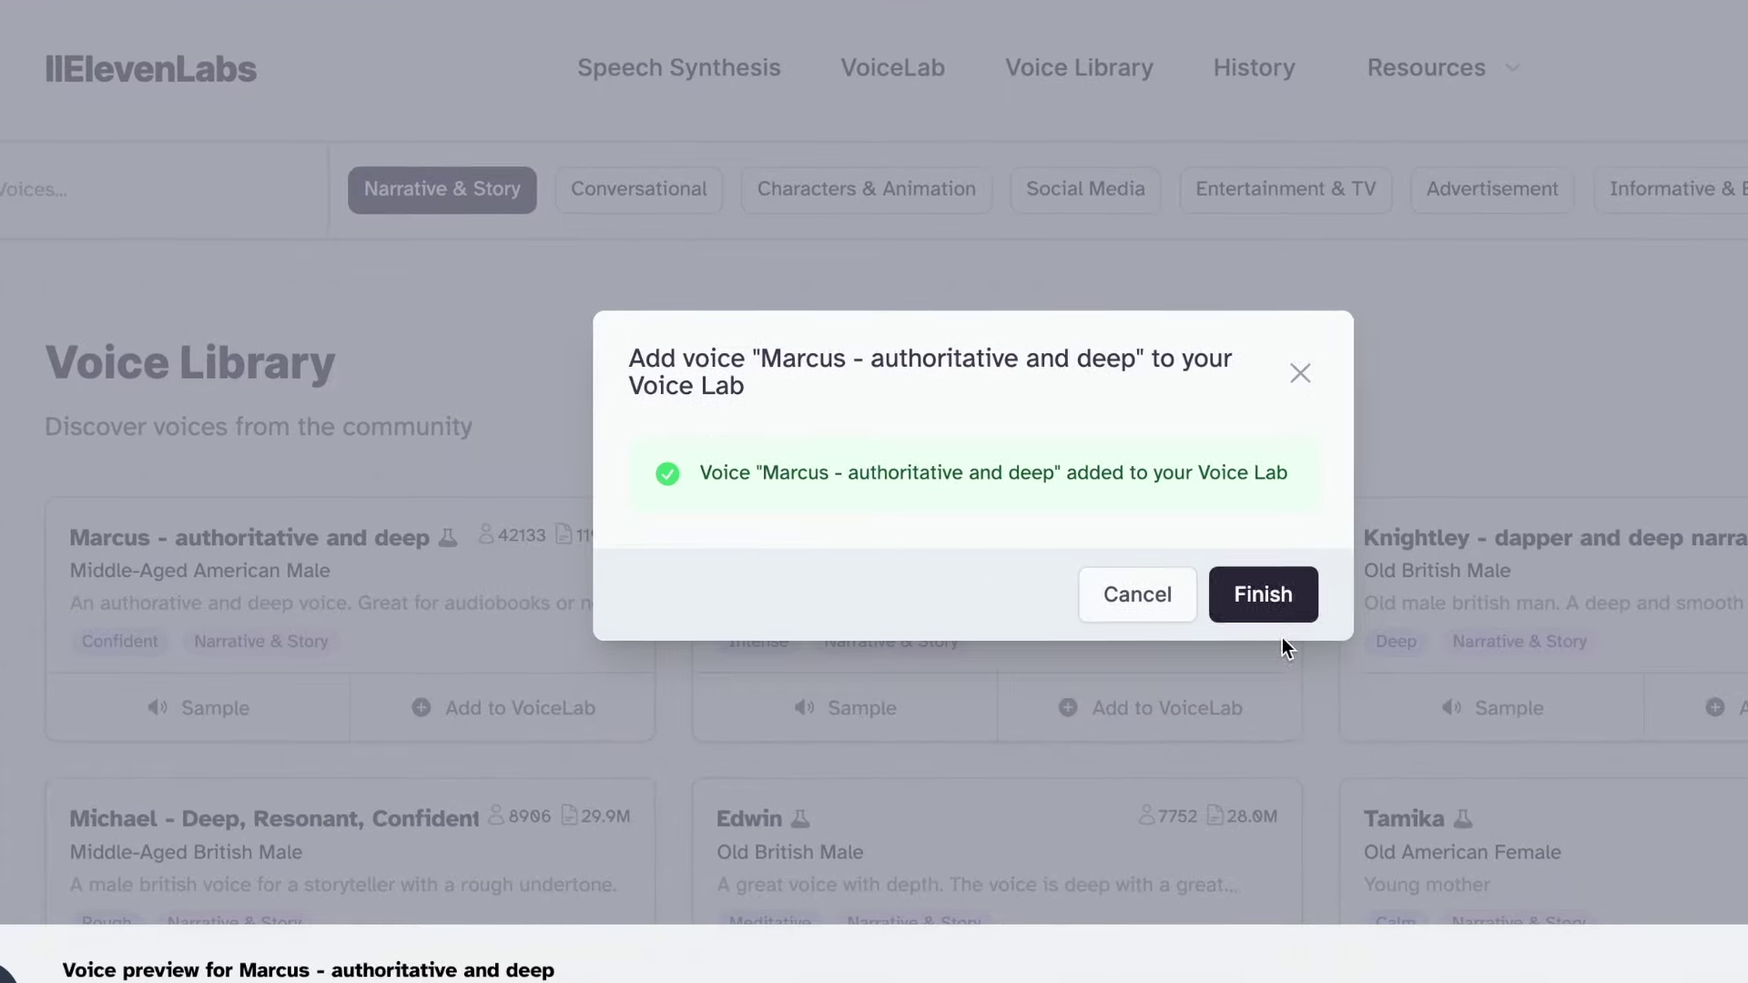
pyautogui.click(1266, 594)
# Step: In Speech Synthesis, enter the ChatGPT voiceover script into the text box
pyautogui.click(719, 71)
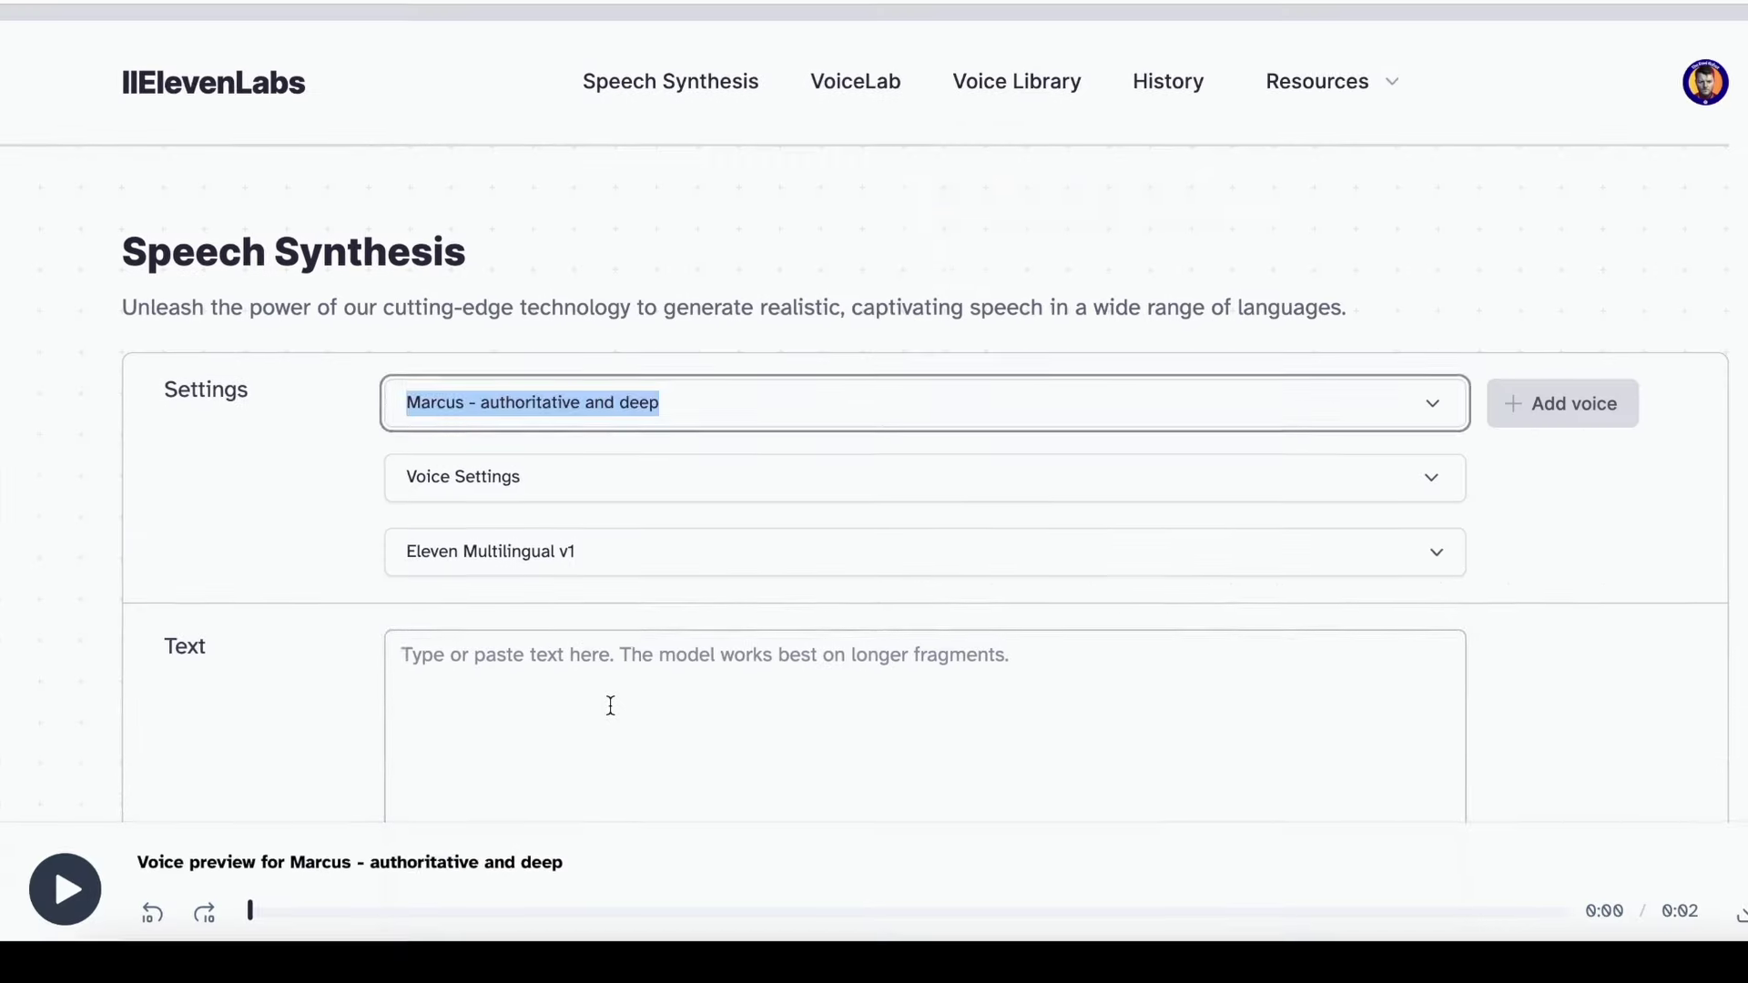
pyautogui.click(610, 706)
pyautogui.write('Copy and paste your scri')
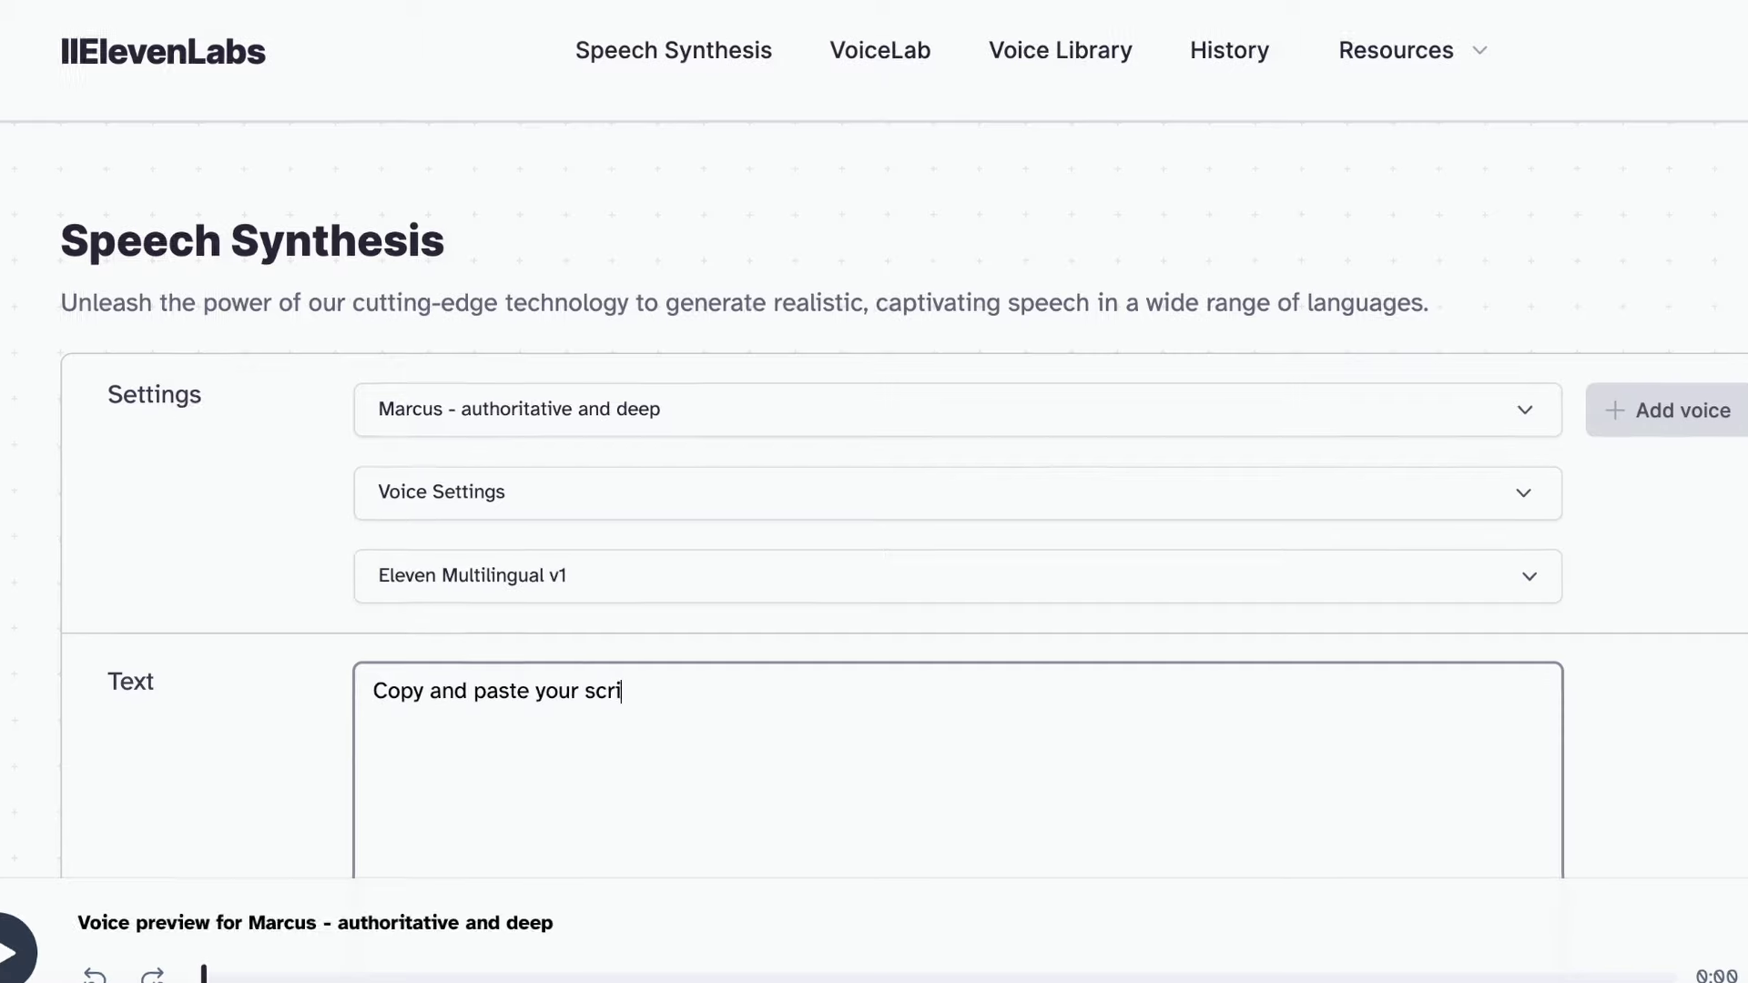
pyautogui.write('pt from ChatGPT here')
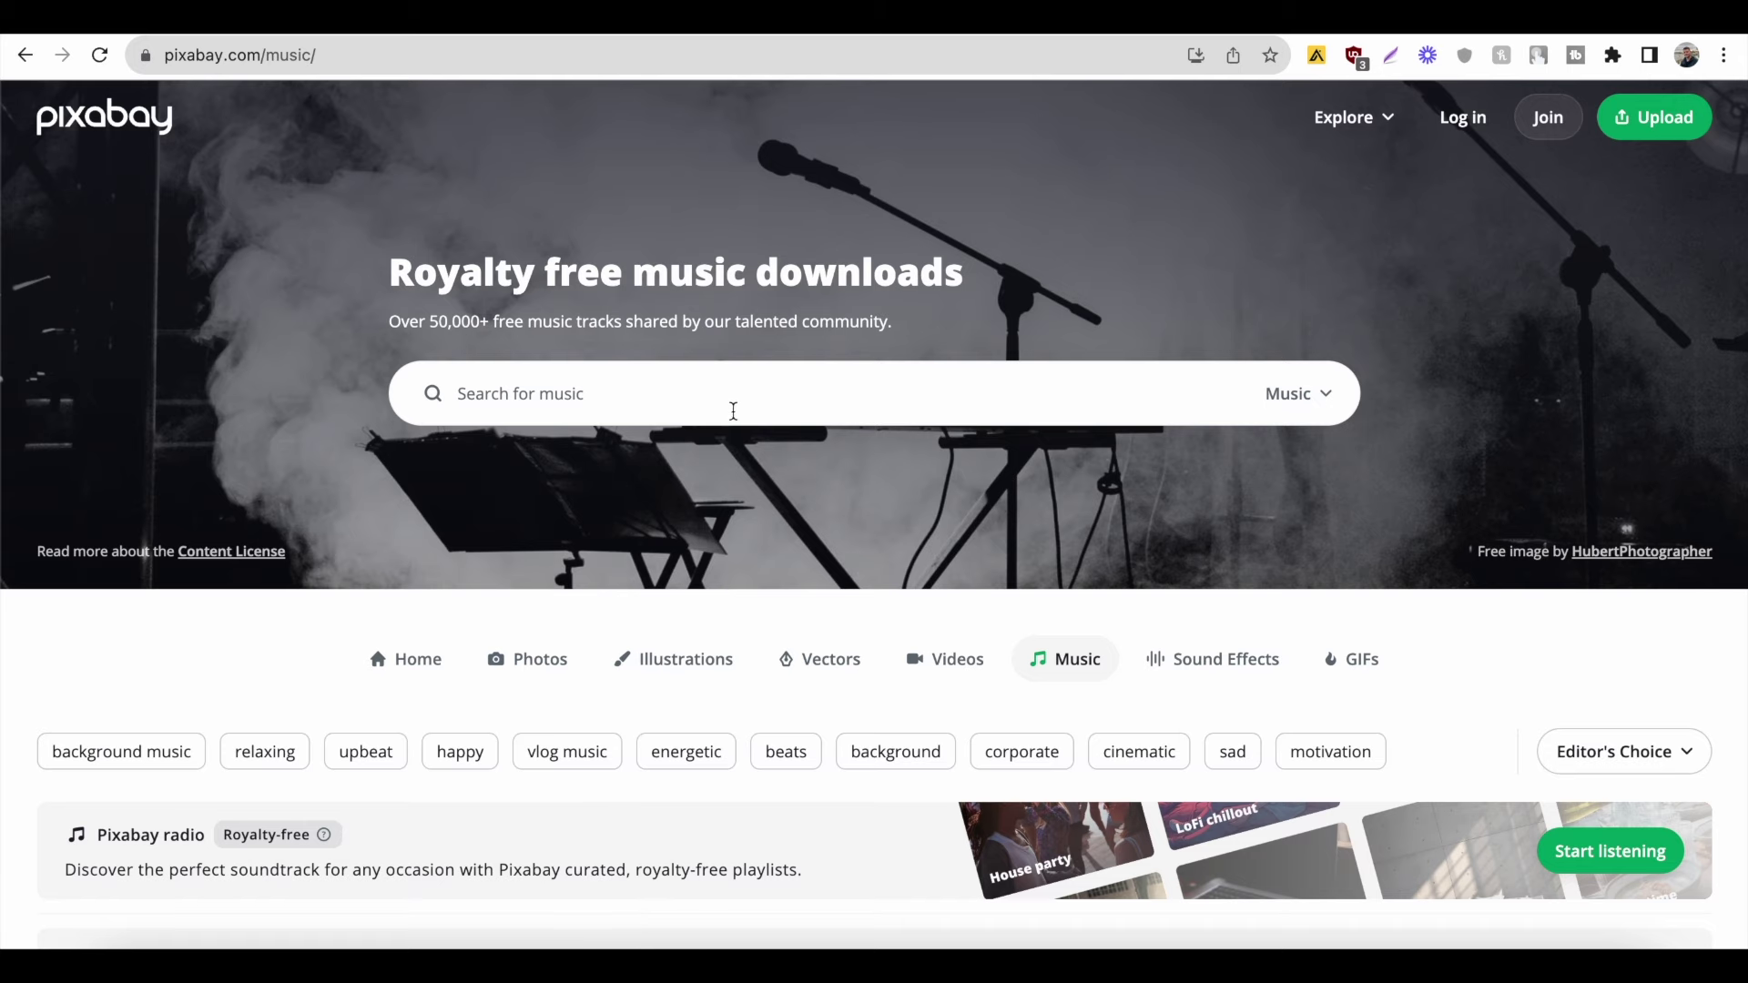
# Step: Dismiss the music search suggestions and scroll down Pixabay's royalty-free track list
pyautogui.click(733, 403)
pyautogui.click(845, 503)
pyautogui.scroll(-6, 844, 503)
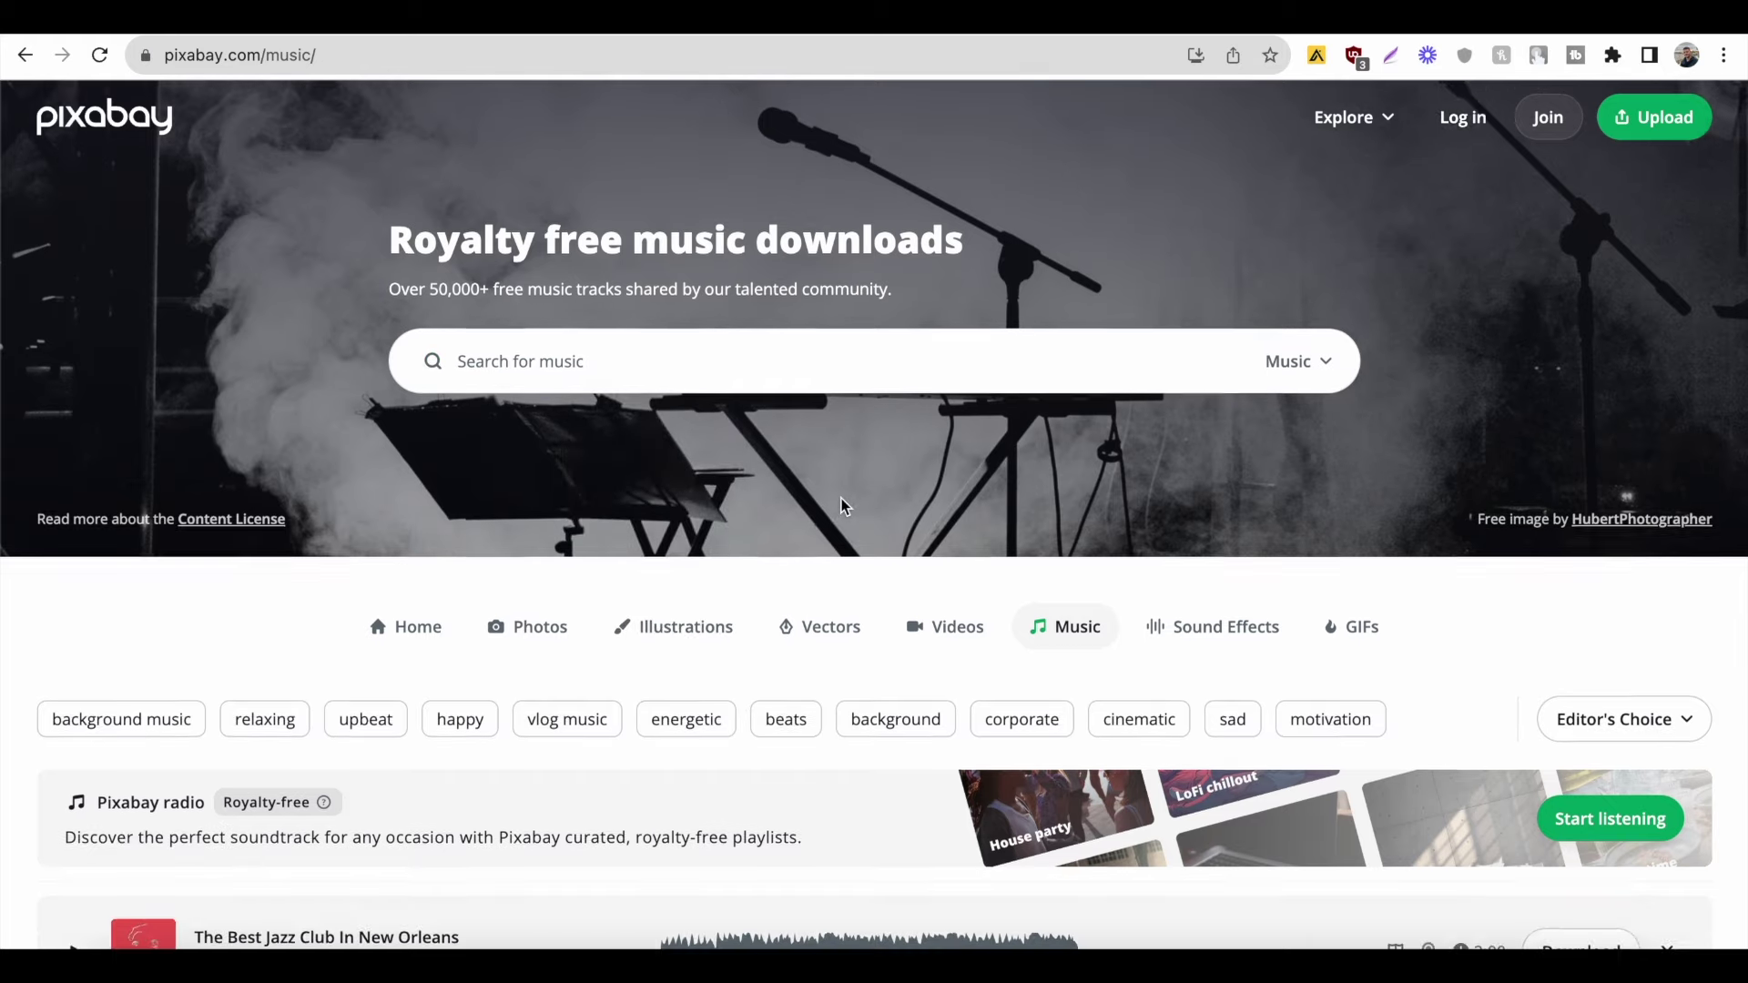
pyautogui.scroll(-2, 844, 506)
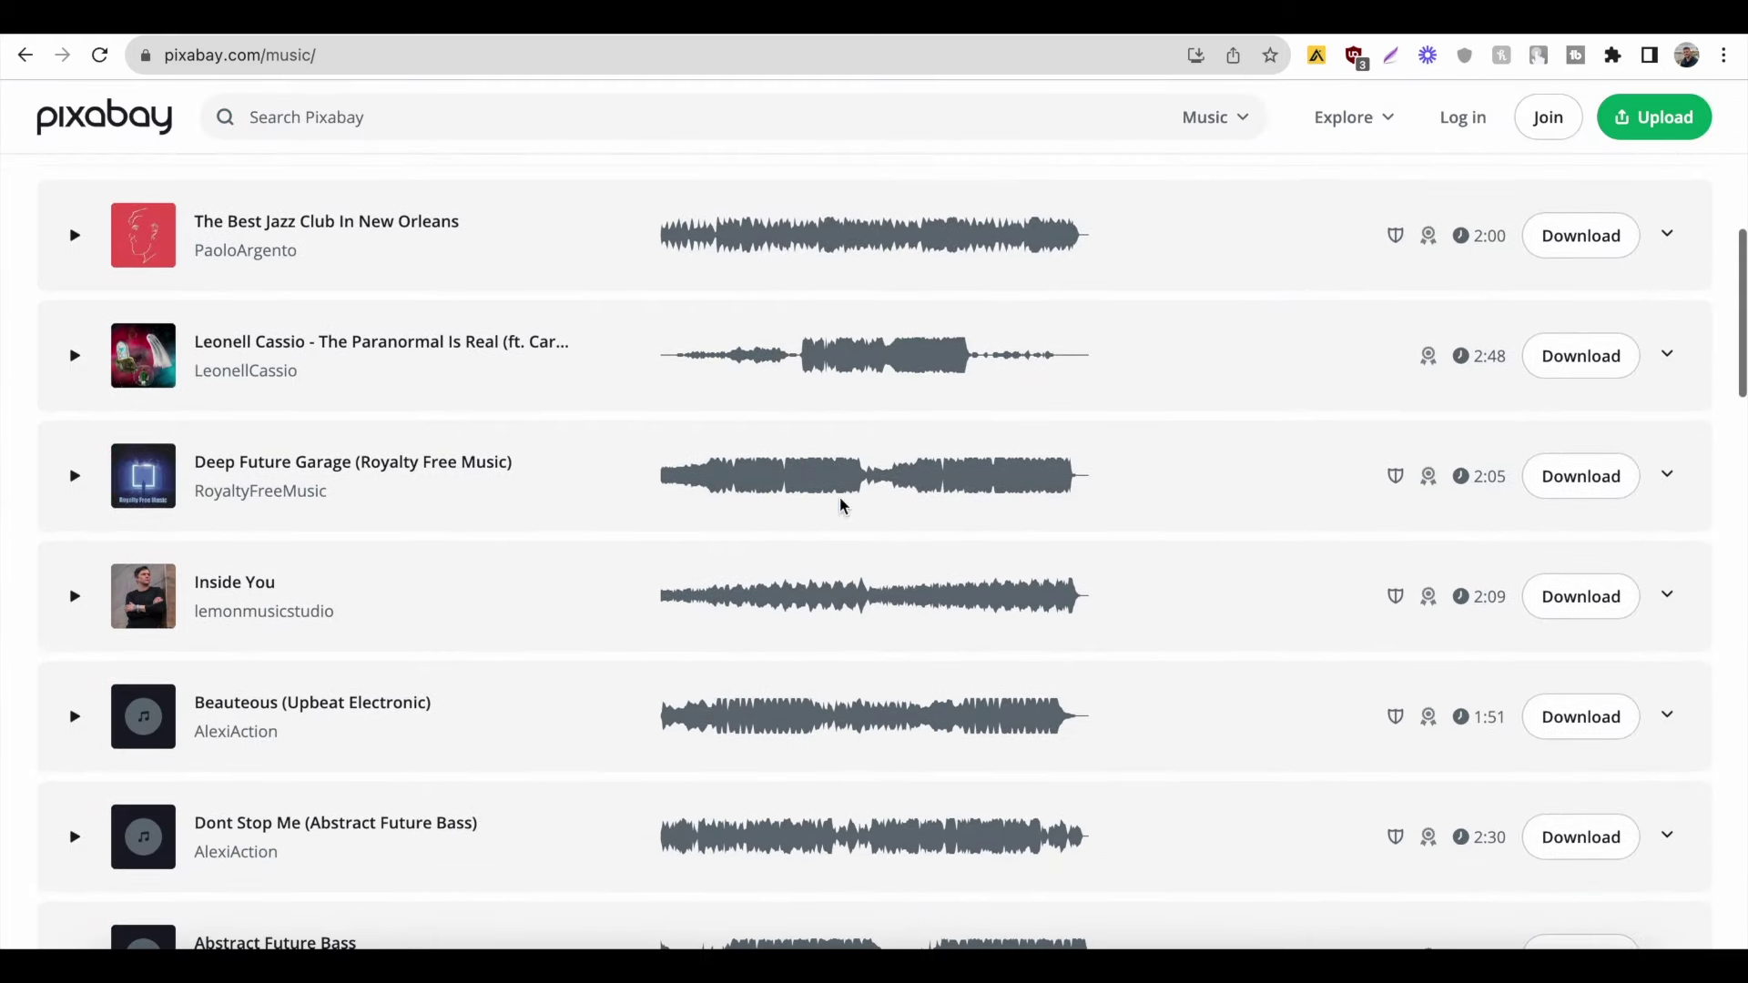